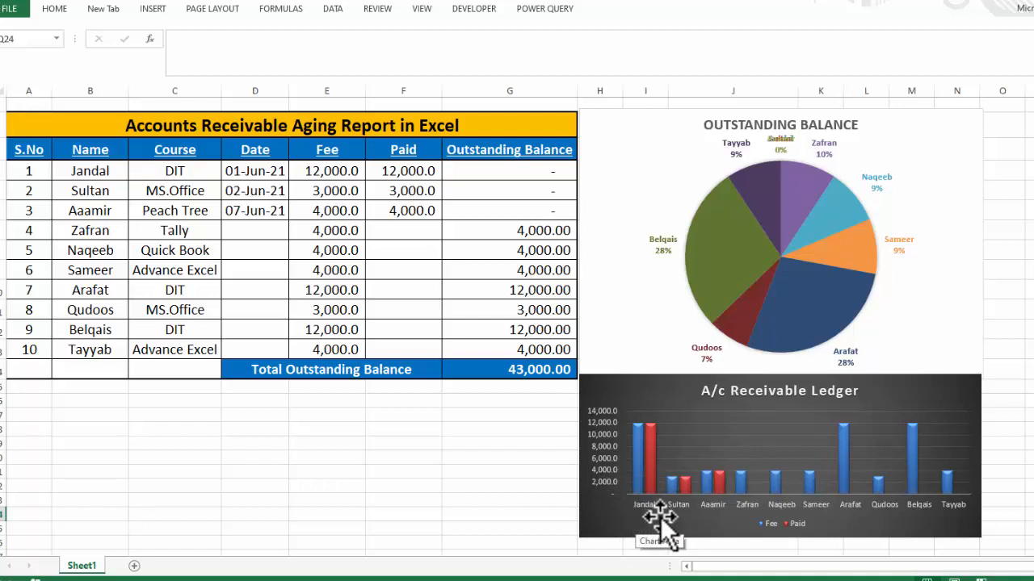
{"action": "mouse_move", "coordinate": [642, 443]}
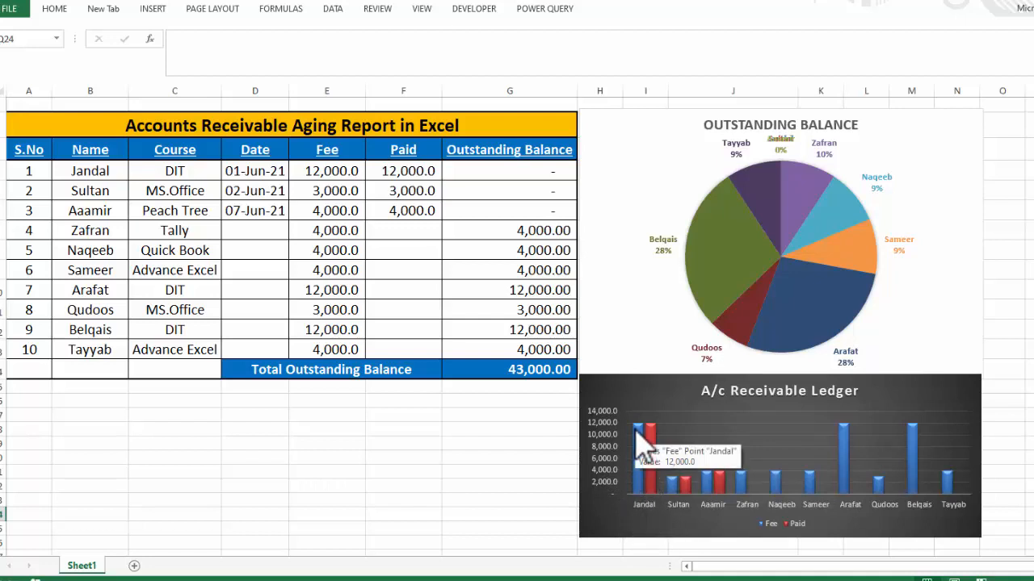
{"action": "mouse_move", "coordinate": [657, 476]}
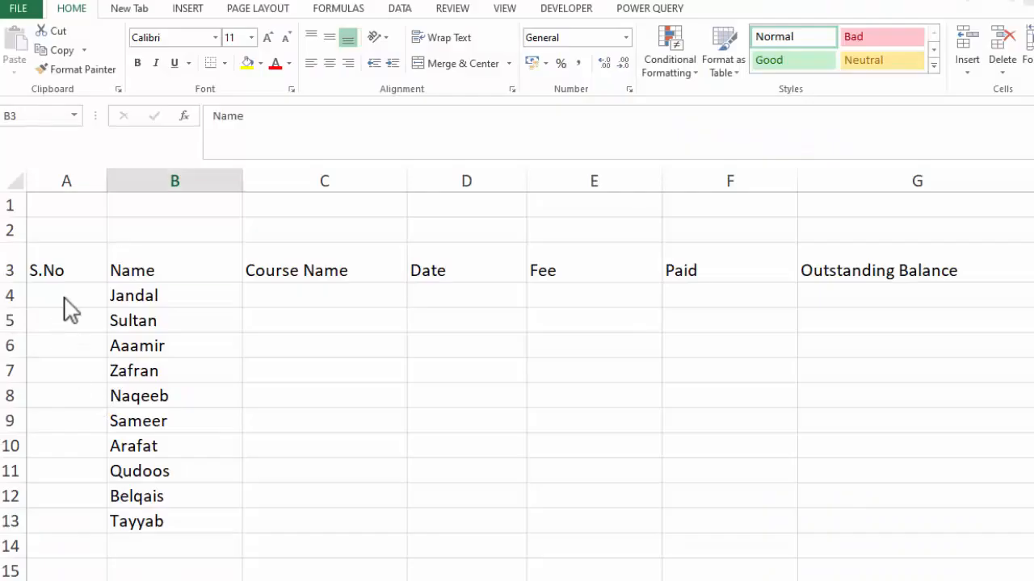
- Number the S.No column from 1 to 10 in cells A4:A13, starting the series with 1 and 2
{"action": "left_click", "coordinate": [64, 298]}
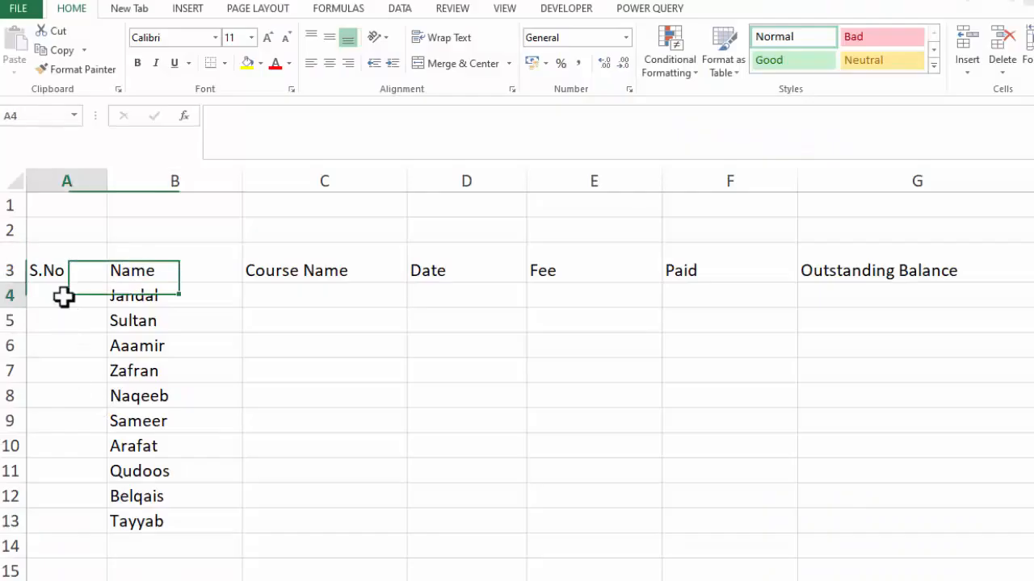
{"action": "type", "text": "1"}
{"action": "key", "text": "Return"}
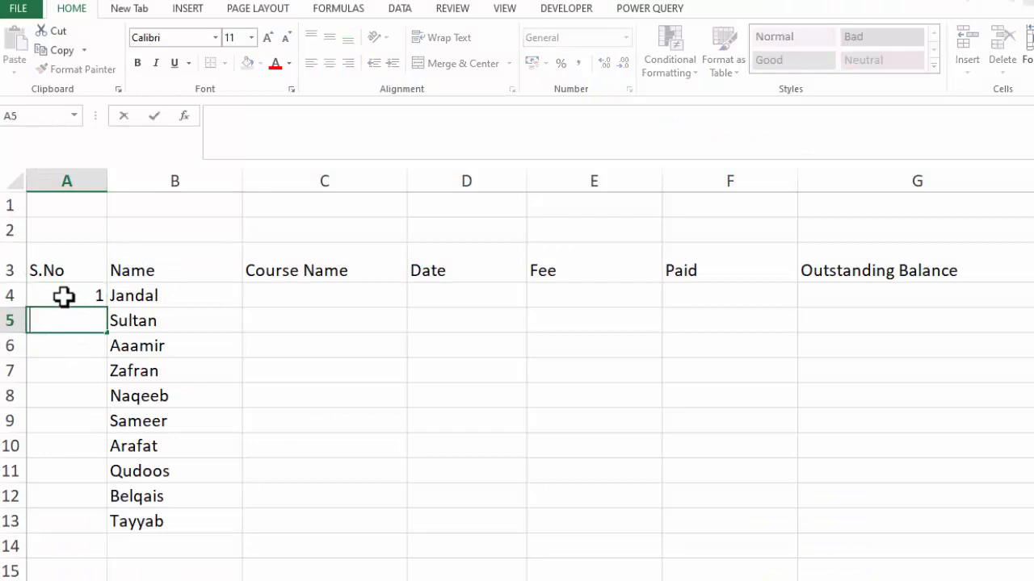
{"action": "type", "text": "2"}
{"action": "key", "text": "Return"}
{"action": "left_click_drag", "start_coordinate": [64, 297], "coordinate": [105, 523]}
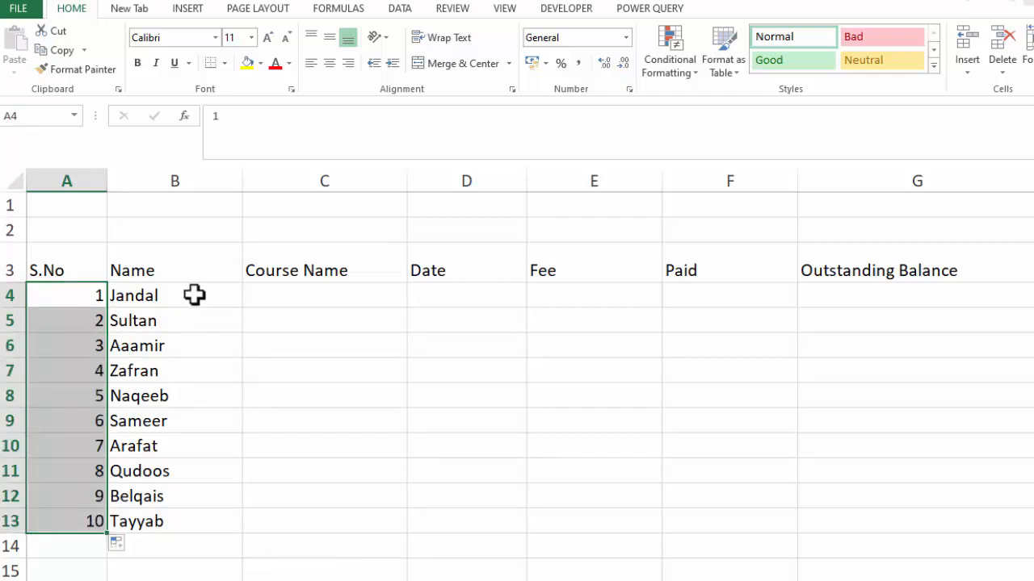
- Set up data validation for the Course Name cells C4:C13 that allows only a List
{"action": "left_click", "coordinate": [315, 299]}
{"action": "left_click_drag", "start_coordinate": [316, 305], "coordinate": [302, 514]}
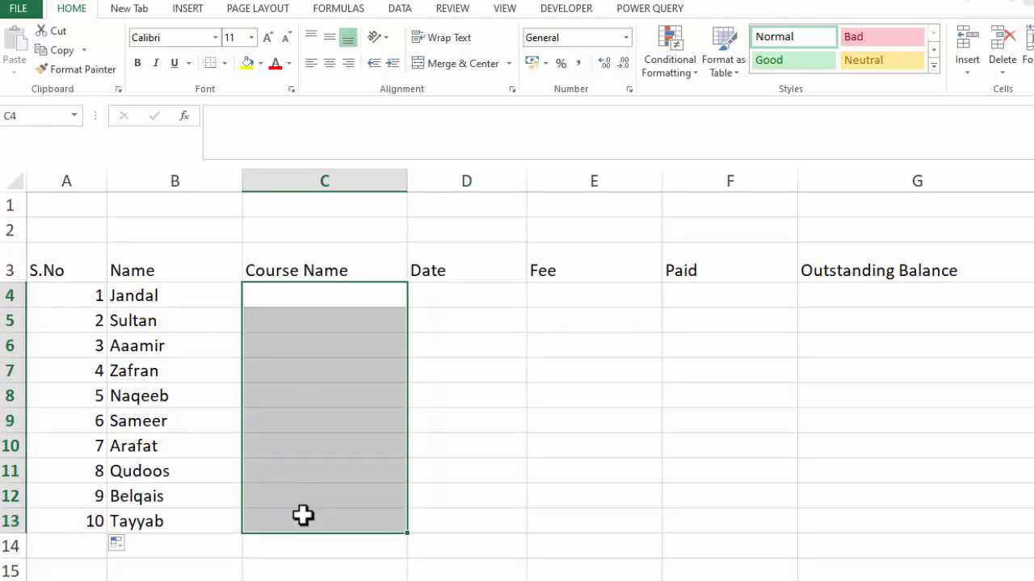
{"action": "left_click", "coordinate": [563, 469]}
{"action": "left_click_drag", "start_coordinate": [299, 297], "coordinate": [281, 519]}
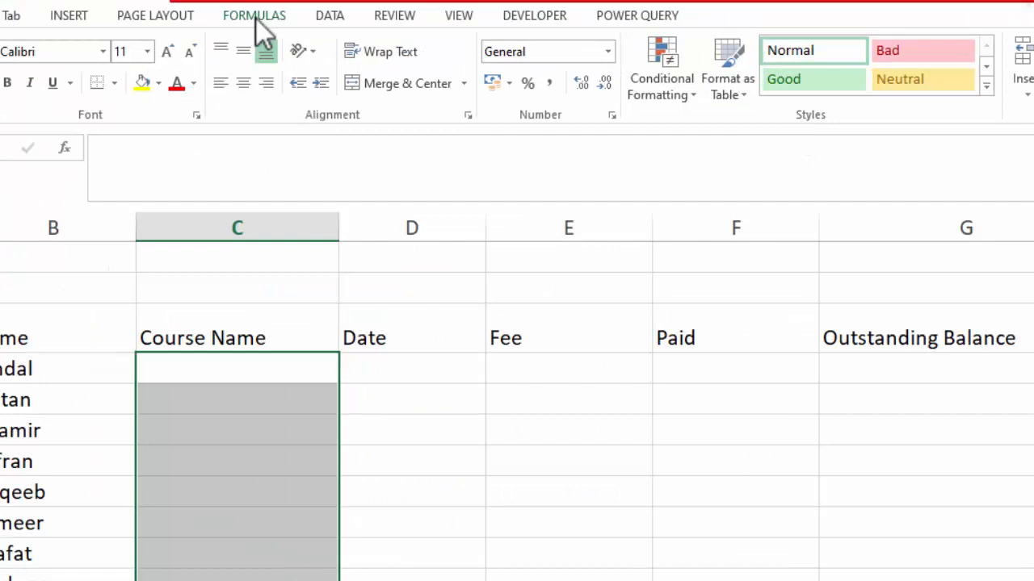
{"action": "left_click", "coordinate": [329, 16]}
{"action": "left_click", "coordinate": [676, 89]}
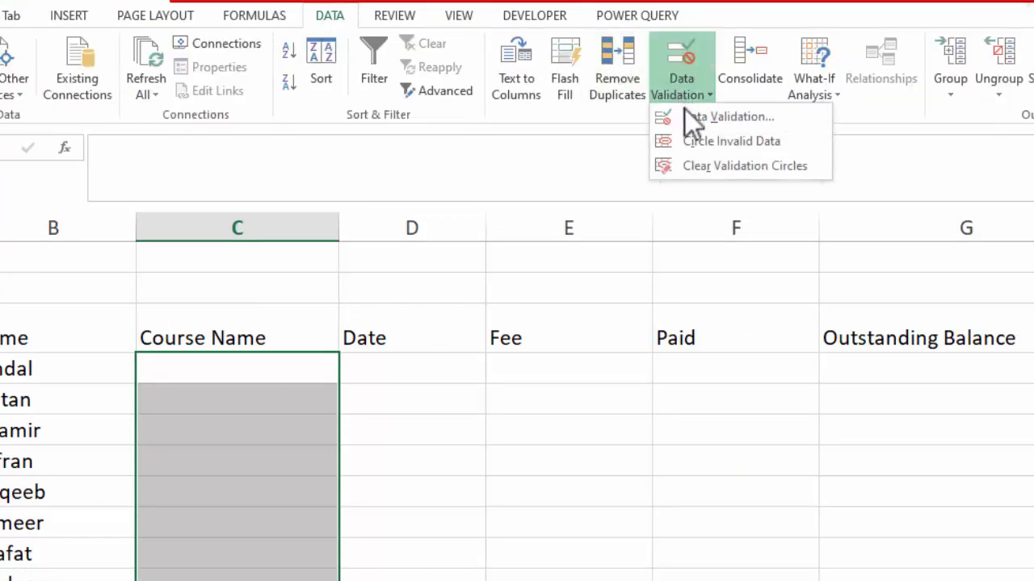
{"action": "left_click", "coordinate": [685, 111]}
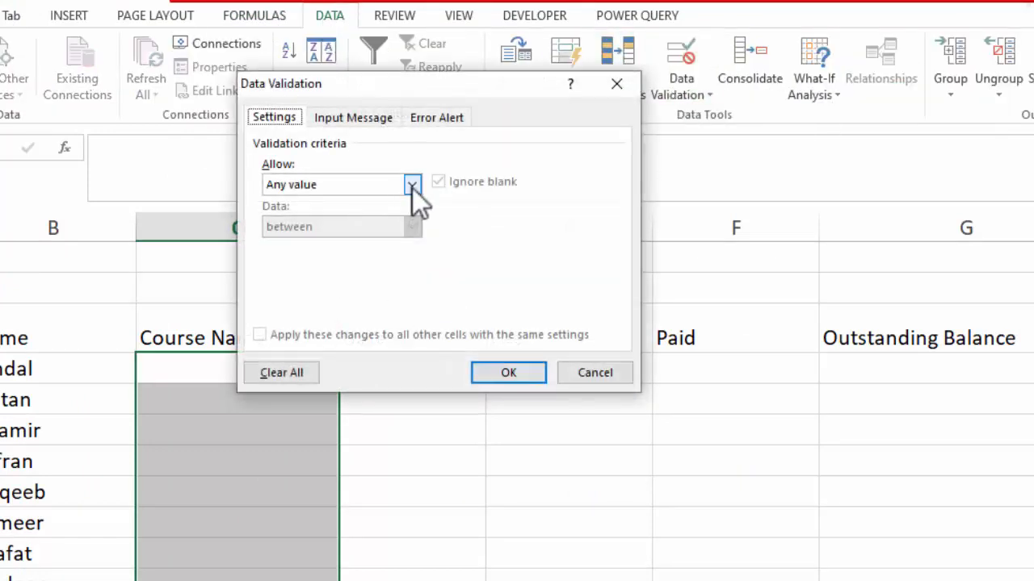
{"action": "left_click", "coordinate": [412, 185]}
{"action": "left_click", "coordinate": [343, 243]}
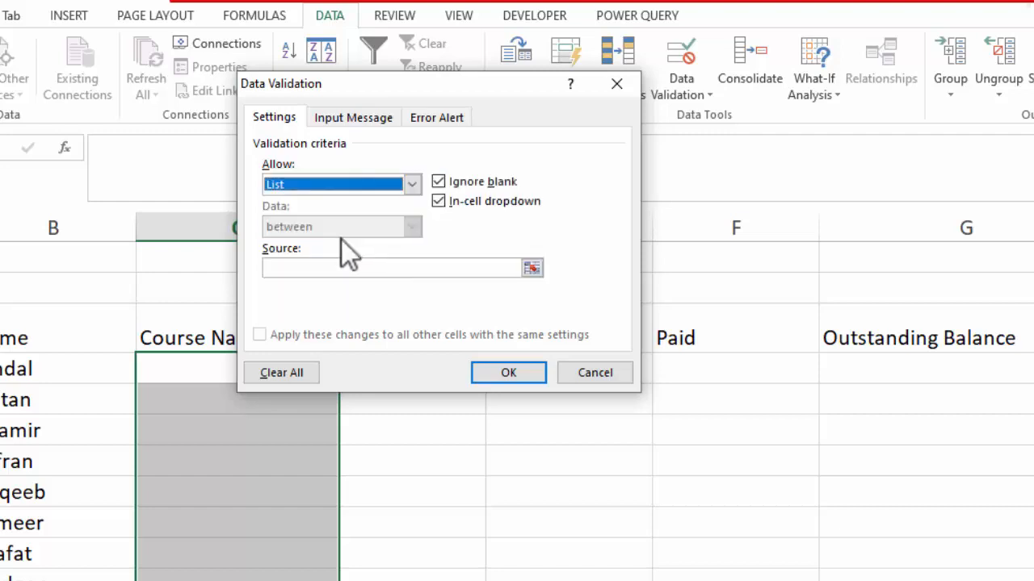
- Enter PeachTree, Tally, Quick Book, Advance Excel and DIT as the validation list source and apply it
{"action": "left_click", "coordinate": [323, 268]}
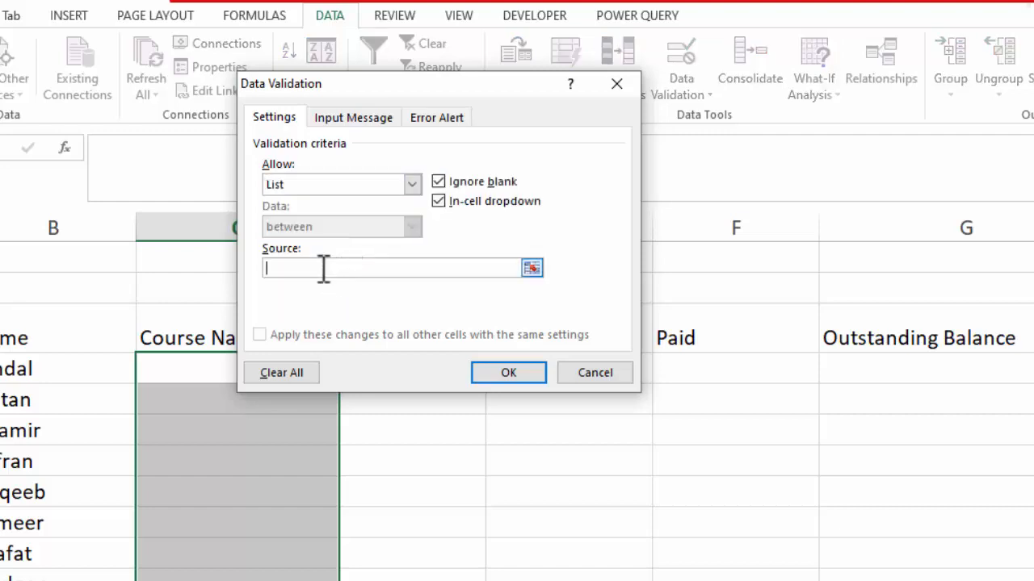
{"action": "type", "text": "PeachTree,Tally, Quick Book,"}
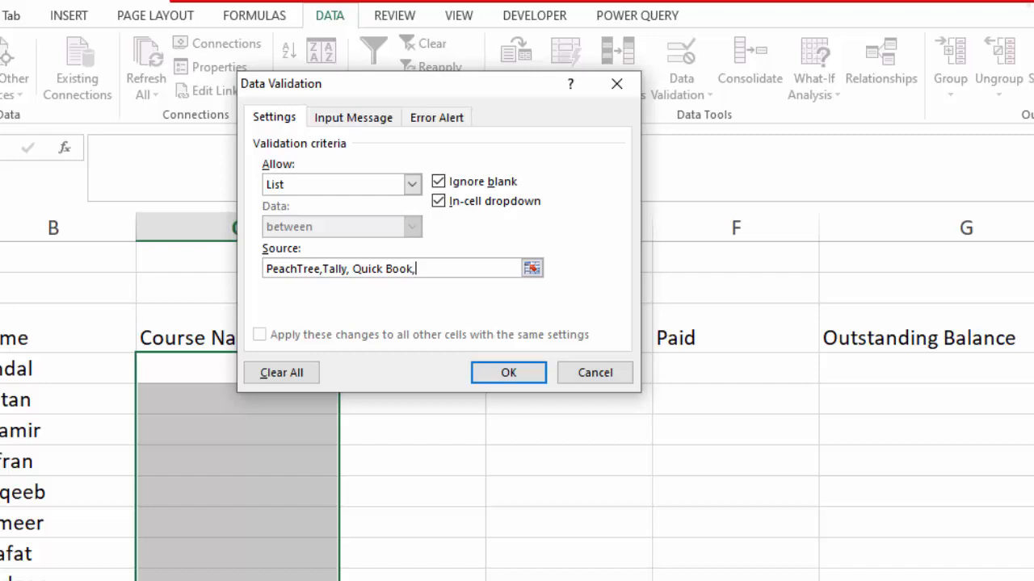
{"action": "type", "text": "Advance Excel, D.I.T"}
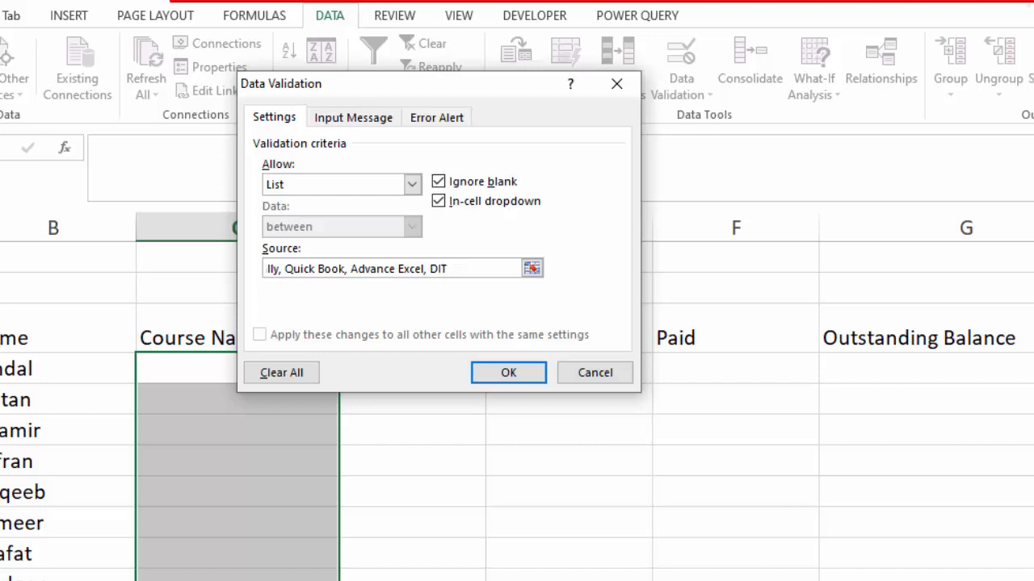
{"action": "left_click", "coordinate": [506, 373]}
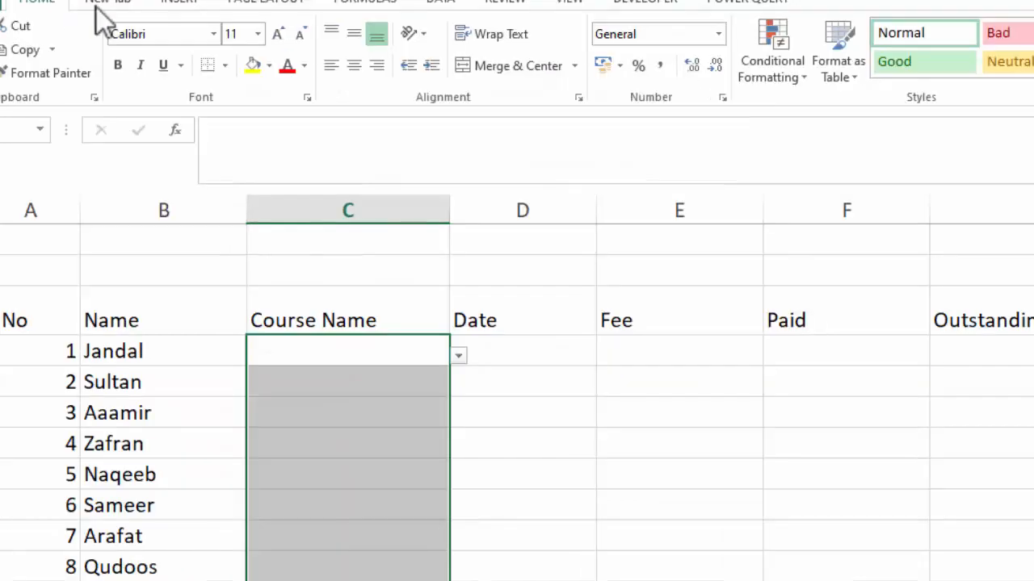
- Enlarge the font of the selected Course Name cells to 14 and open the course dropdown in C4
{"action": "left_click", "coordinate": [277, 34]}
{"action": "left_click", "coordinate": [277, 34]}
{"action": "left_click", "coordinate": [457, 364]}
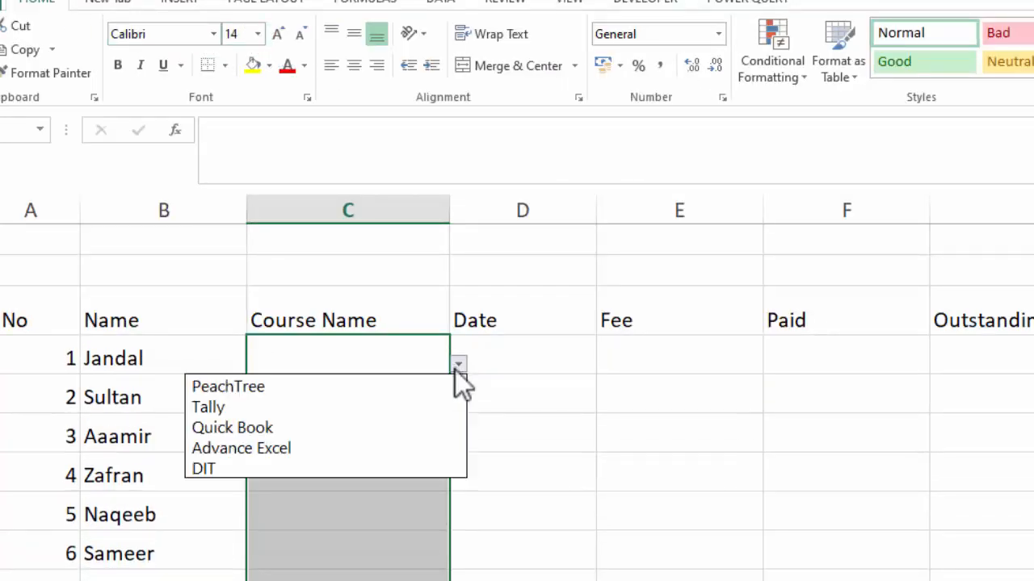
- Enter 1/1/2022 as the first date in cell D4
{"action": "left_click", "coordinate": [529, 357]}
{"action": "left_click", "coordinate": [529, 357]}
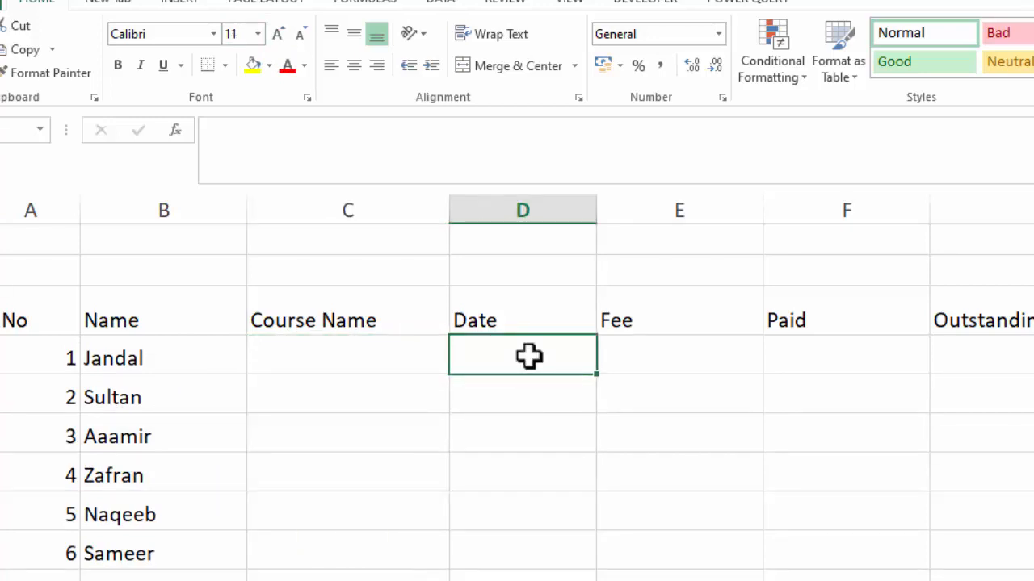
{"action": "type", "text": "1/"}
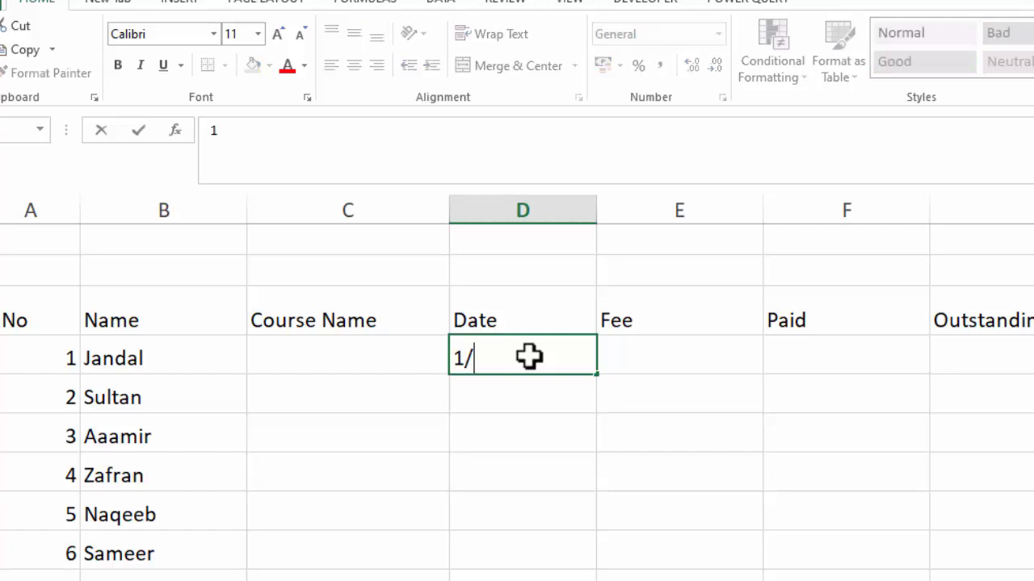
{"action": "type", "text": "01/202"}
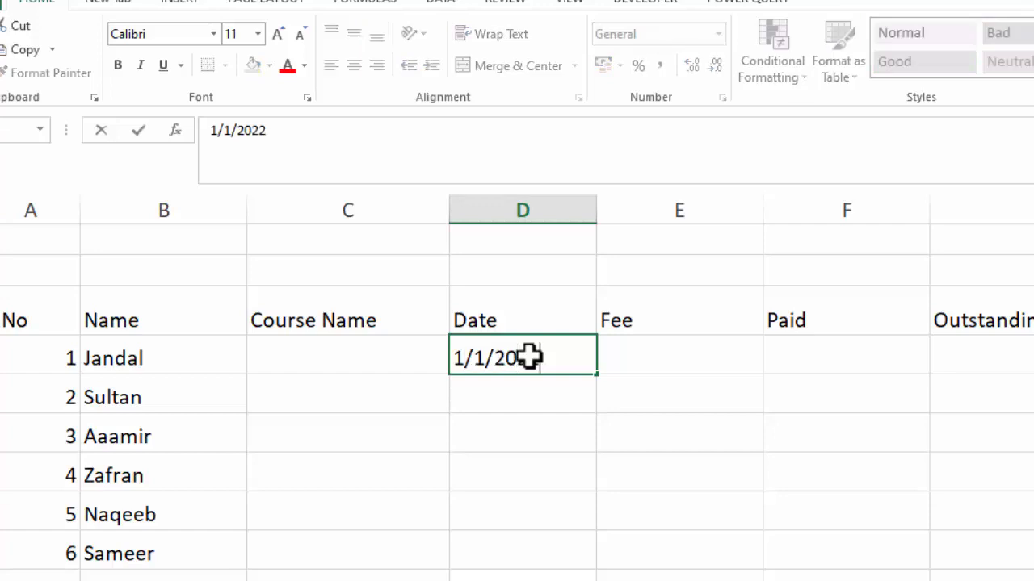
{"action": "type", "text": "2"}
{"action": "key", "text": "Return"}
- Fill consecutive dates down the Date column from D4 and format them in the 01-Jan-22 style
{"action": "left_click", "coordinate": [529, 354]}
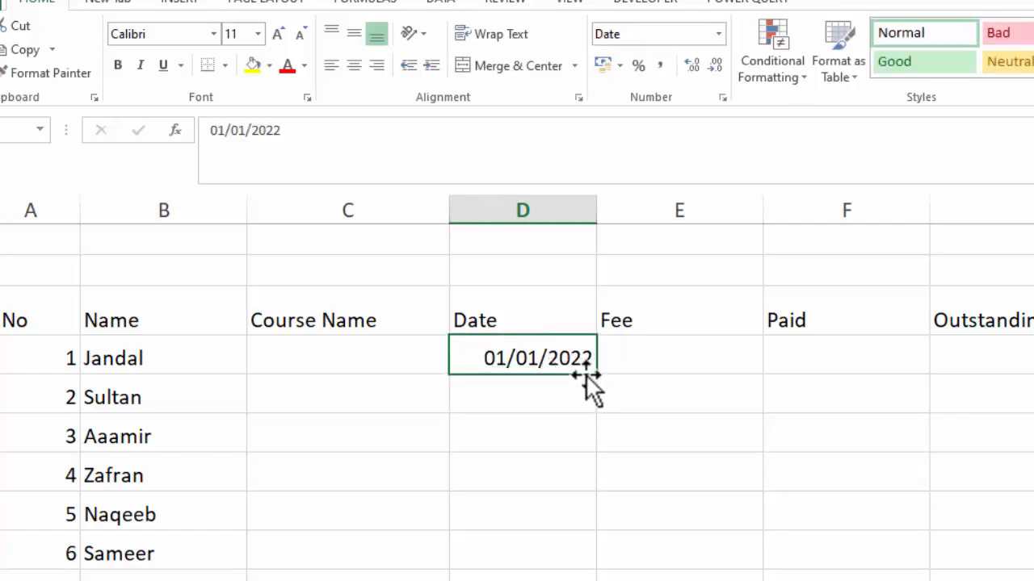
{"action": "left_click_drag", "start_coordinate": [598, 380], "coordinate": [575, 578]}
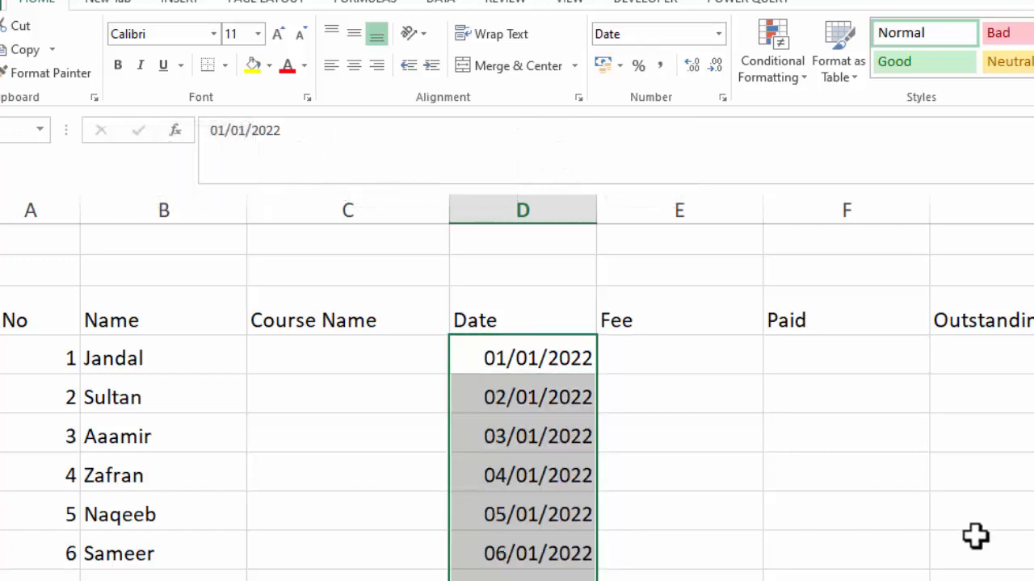
{"action": "key", "text": "ctrl+shift+3"}
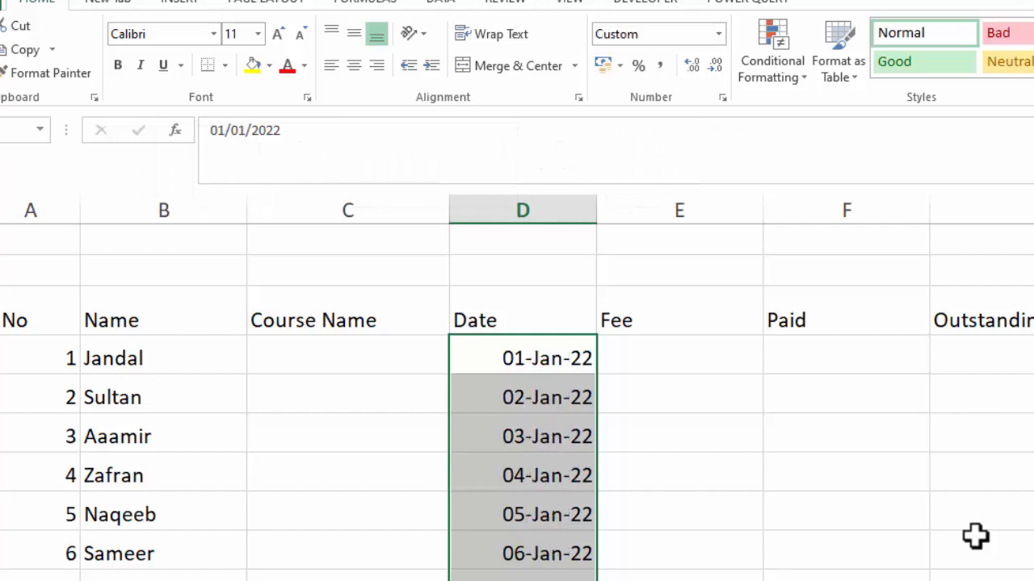
- Begin an IF formula in the Fee cell E4 that returns 12000 when C4 equals "DIT"
{"action": "left_click", "coordinate": [727, 352]}
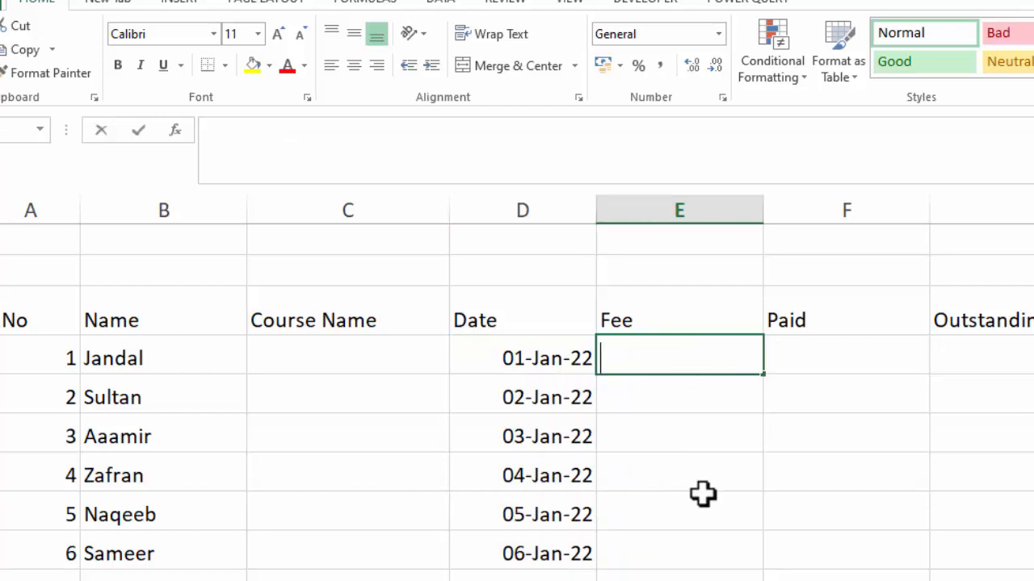
{"action": "type", "text": "=IF("}
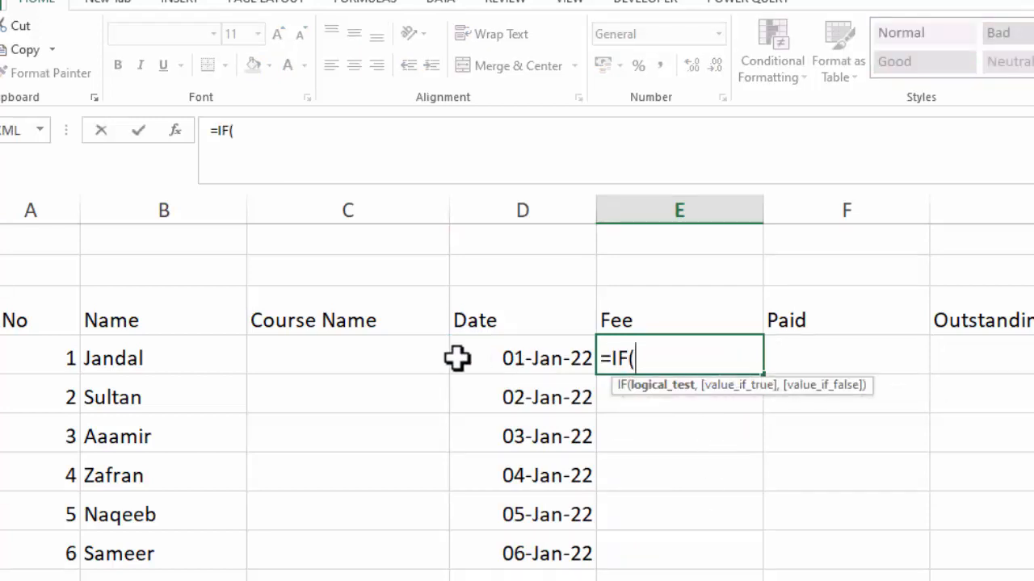
{"action": "left_click", "coordinate": [359, 355]}
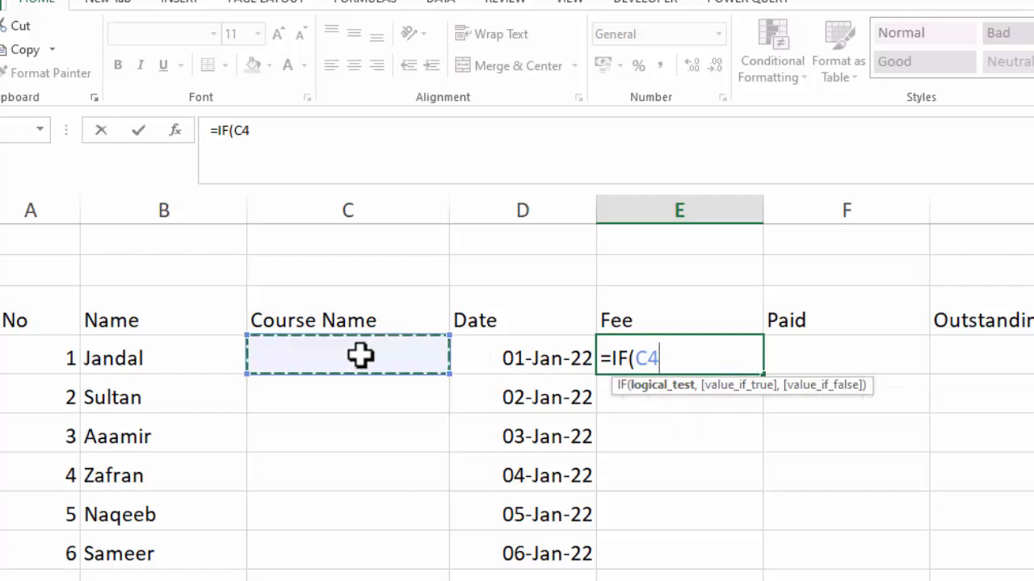
{"action": "type", "text": "="}
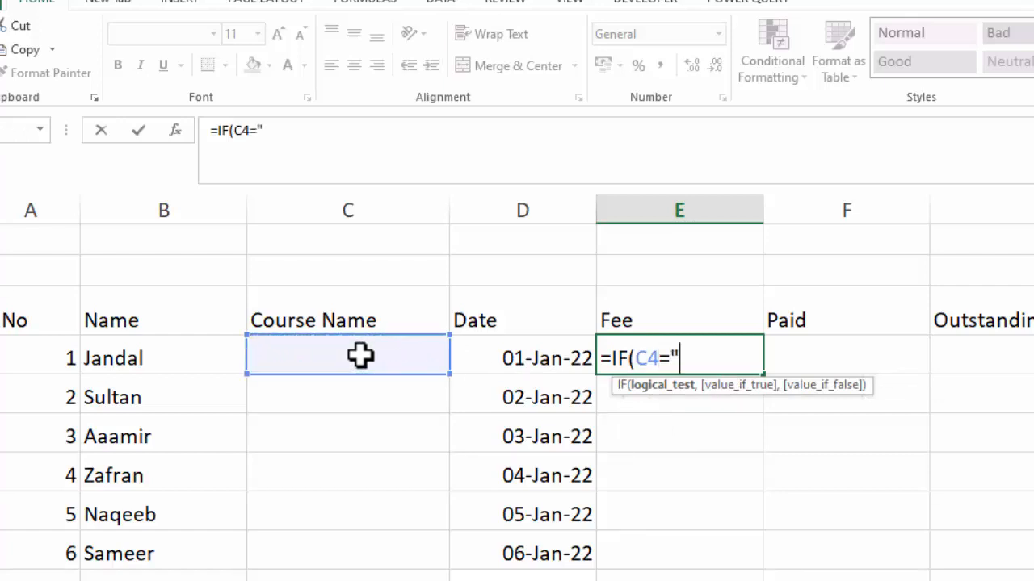
{"action": "type", "text": "\"DIT\""}
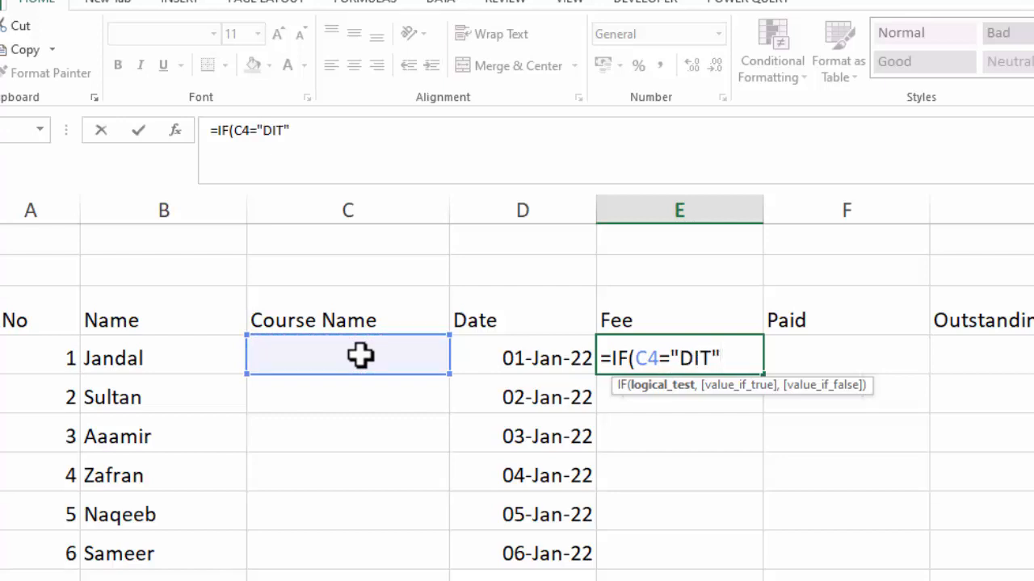
{"action": "type", "text": ",12"}
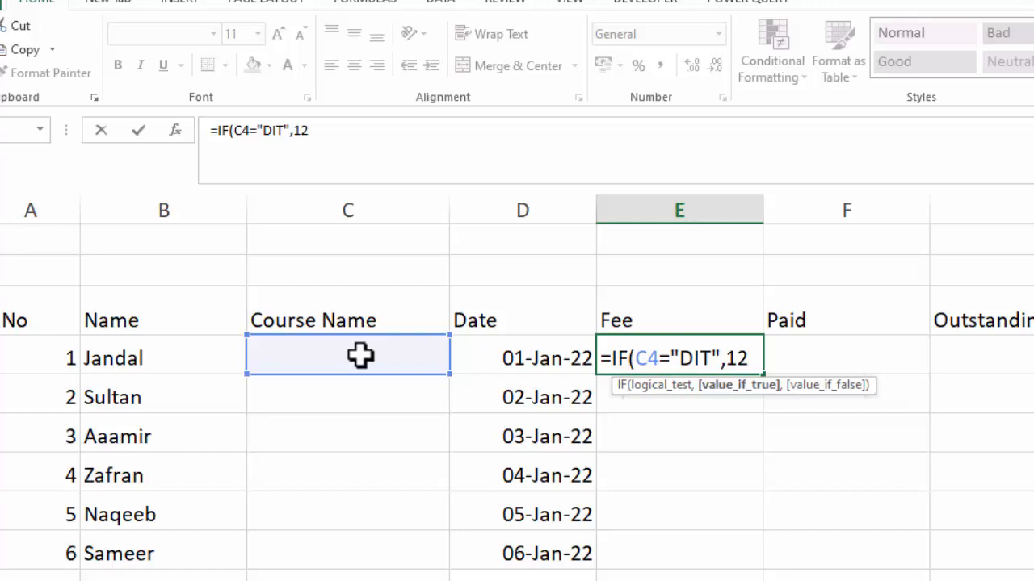
{"action": "type", "text": "000,"}
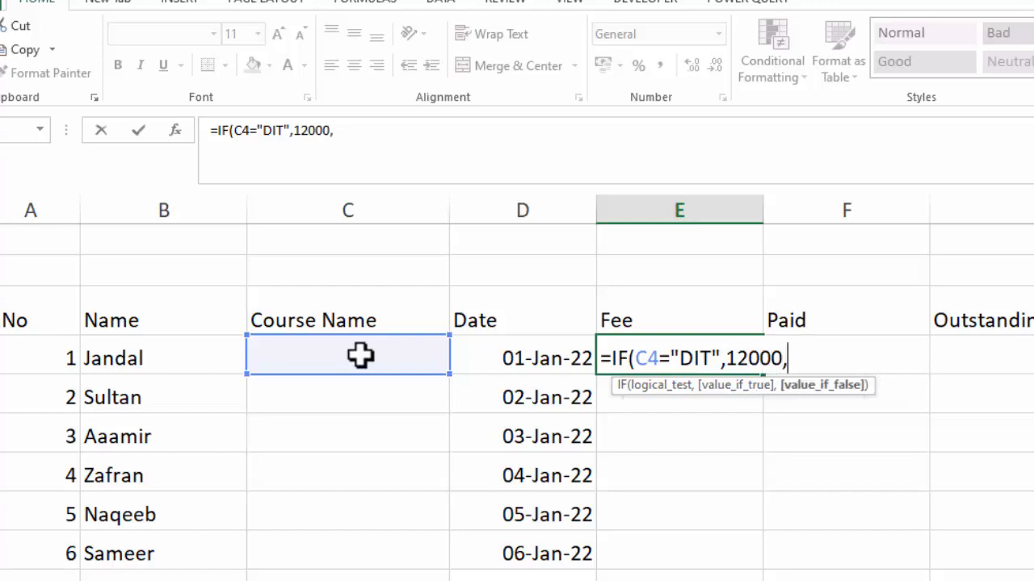
- Nest a second IF in the E4 fee formula that tests whether C4 equals "ADVANCE EXCEL"
{"action": "type", "text": "IF("}
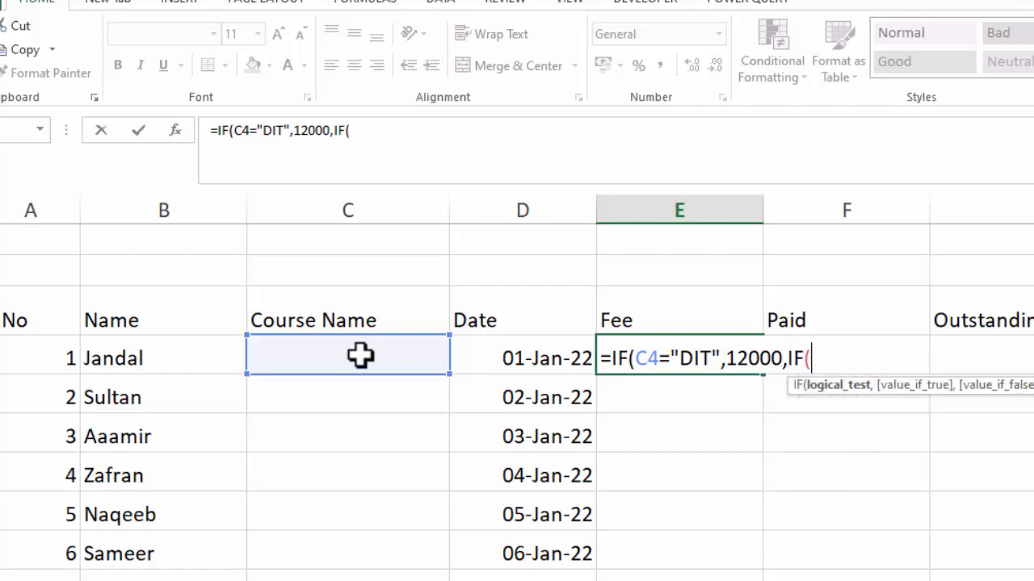
{"action": "left_click", "coordinate": [361, 355]}
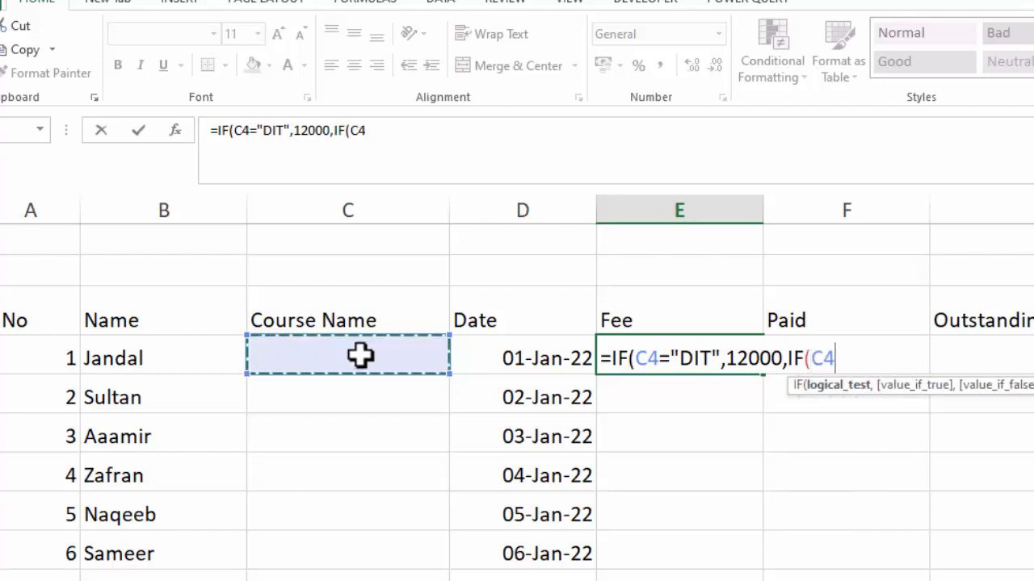
{"action": "type", "text": "="}
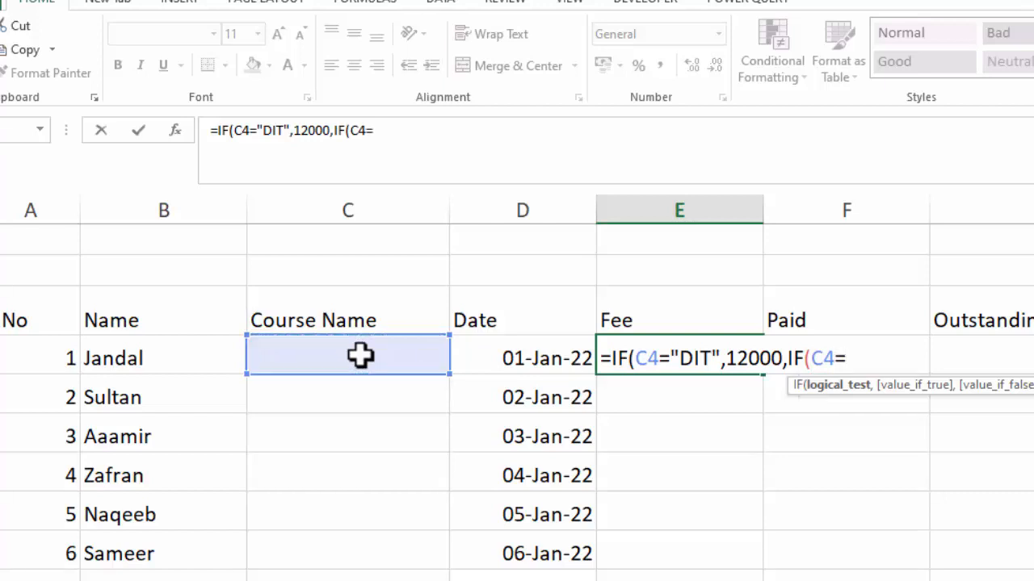
{"action": "type", "text": "ADVANCEe"}
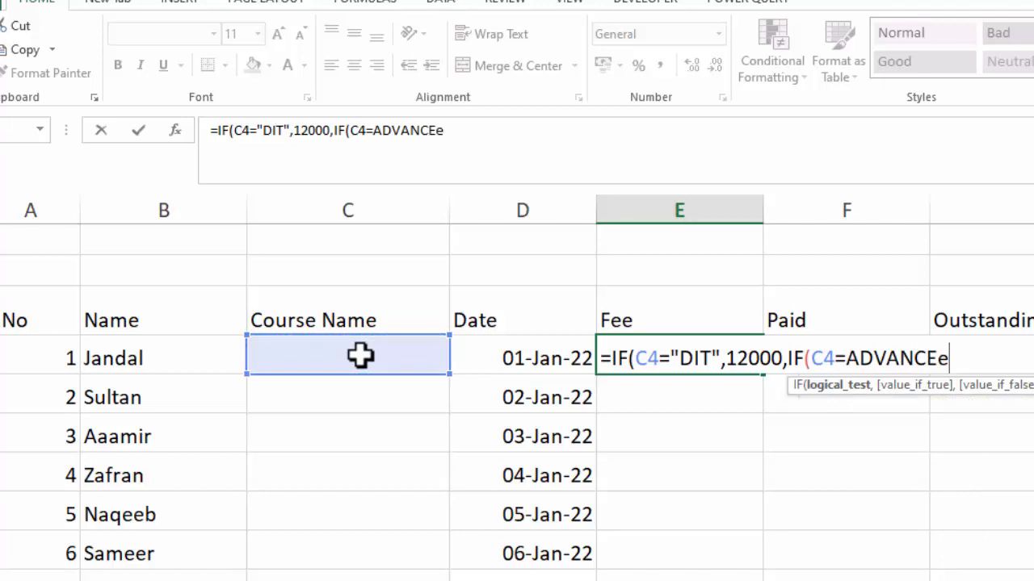
{"action": "key", "text": "BackSpace"}
{"action": "type", "text": "eX"}
{"action": "key", "text": "BackSpace"}
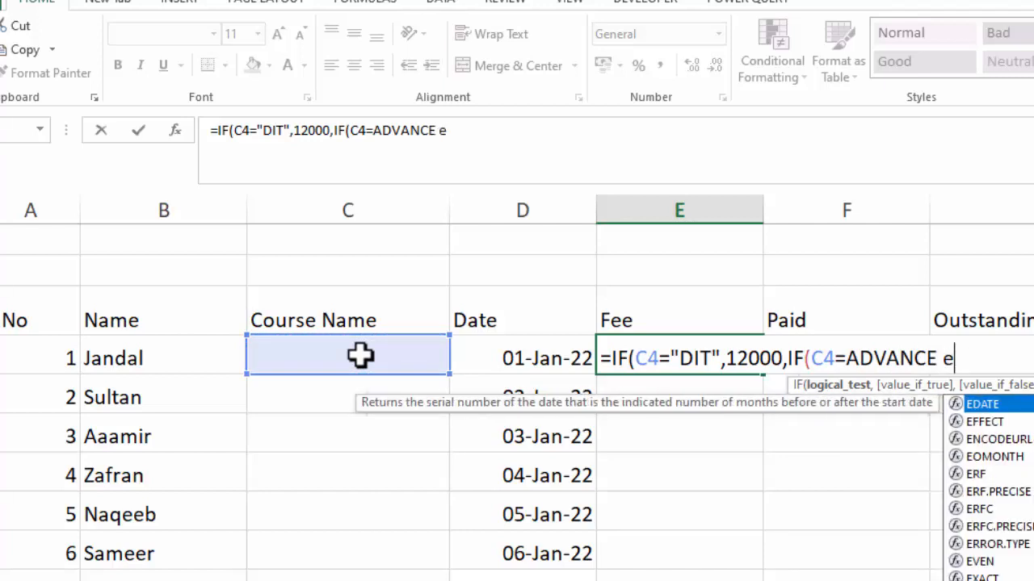
{"action": "key", "text": "BackSpace"}
{"action": "type", "text": "EXCEL"}
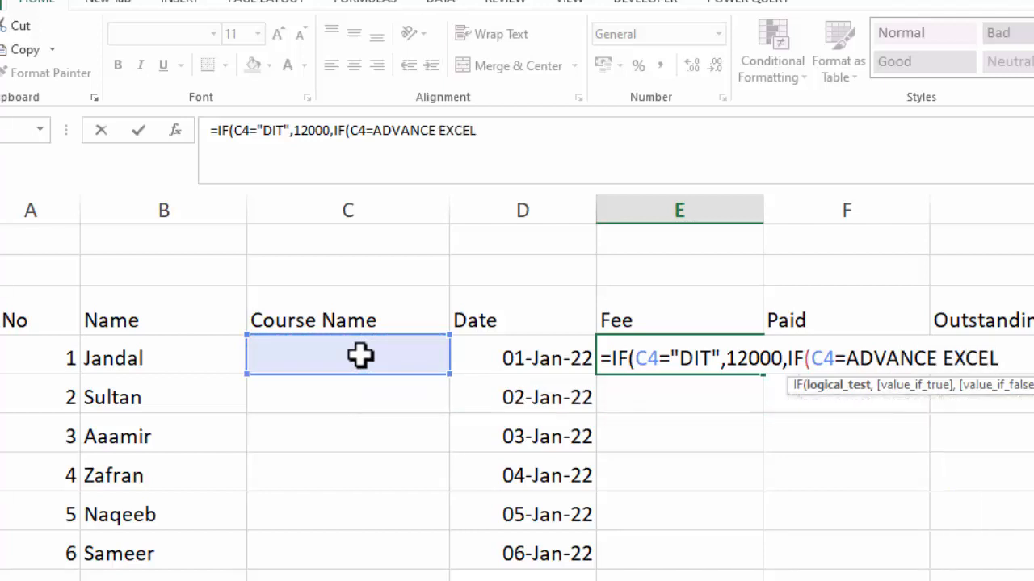
{"action": "type", "text": "\""}
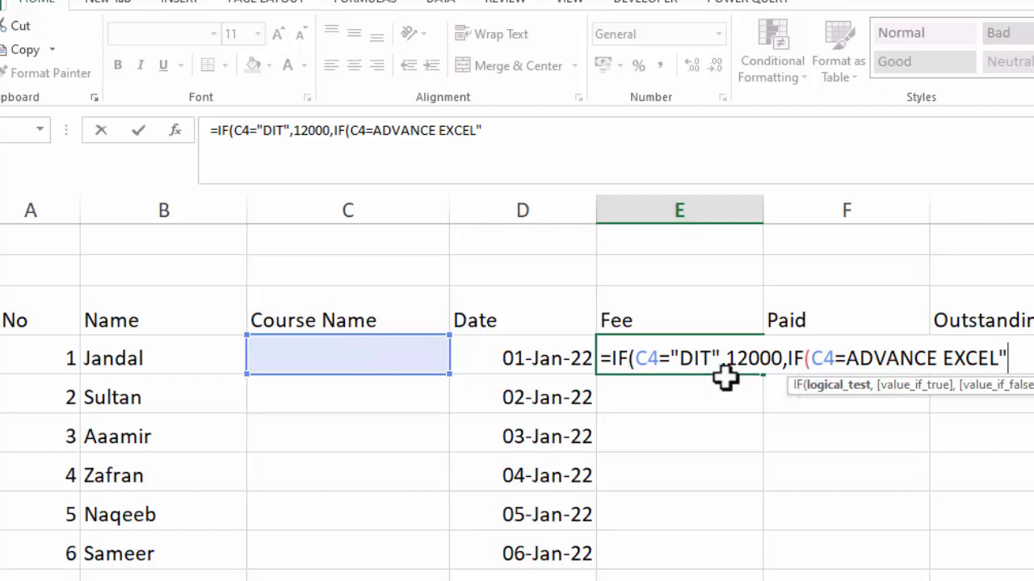
{"action": "left_click", "coordinate": [844, 359]}
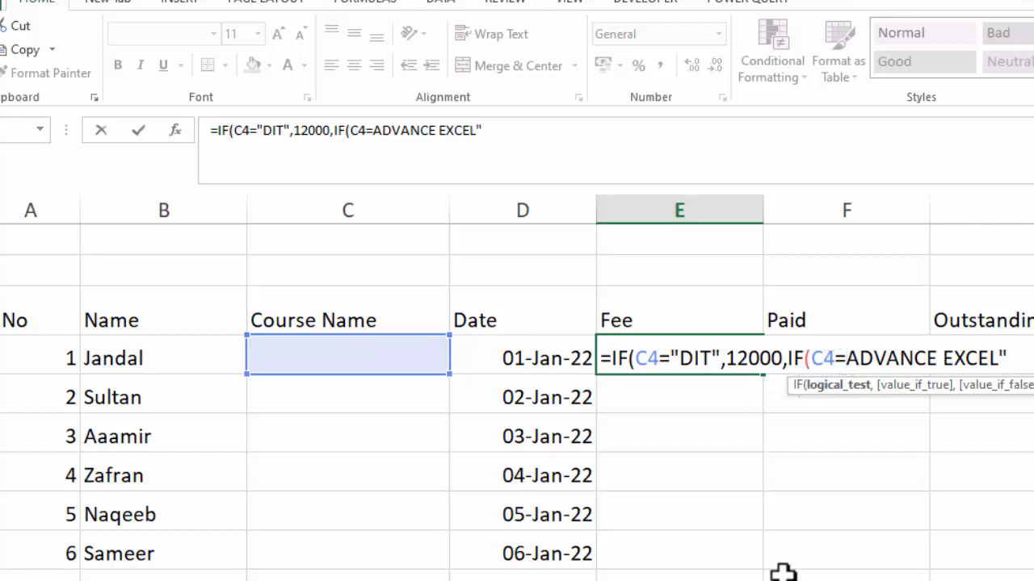
{"action": "type", "text": "\""}
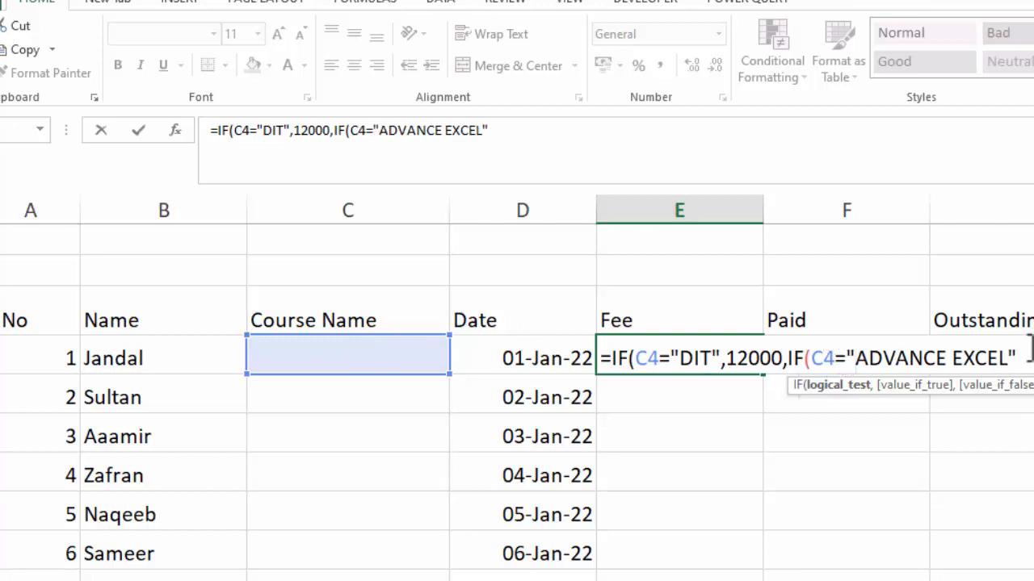
{"action": "type", "text": ","}
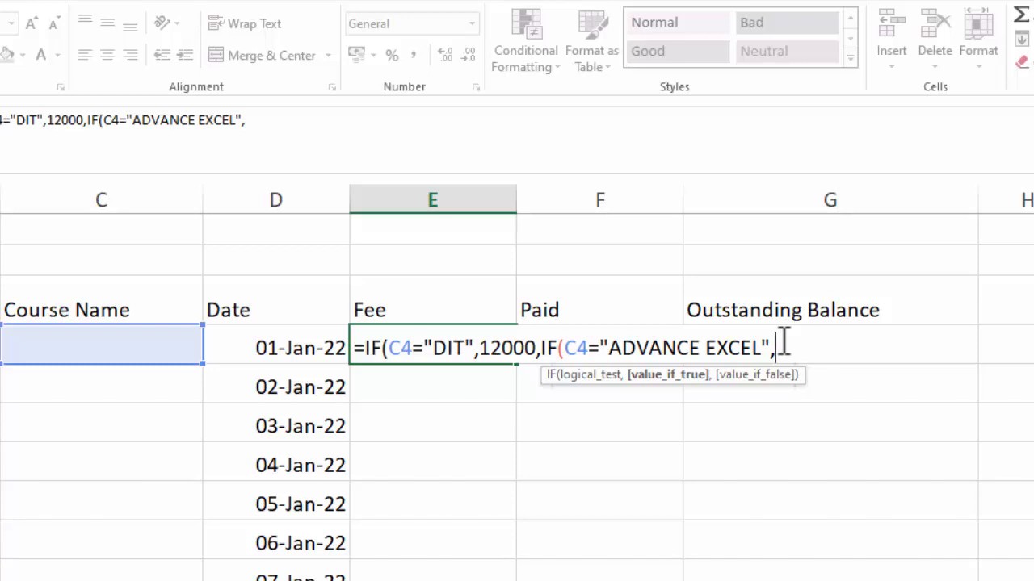
- Complete the nested IF in E4 so it returns 8000 when true and 6000 otherwise, and enter the formula
{"action": "type", "text": "8000"}
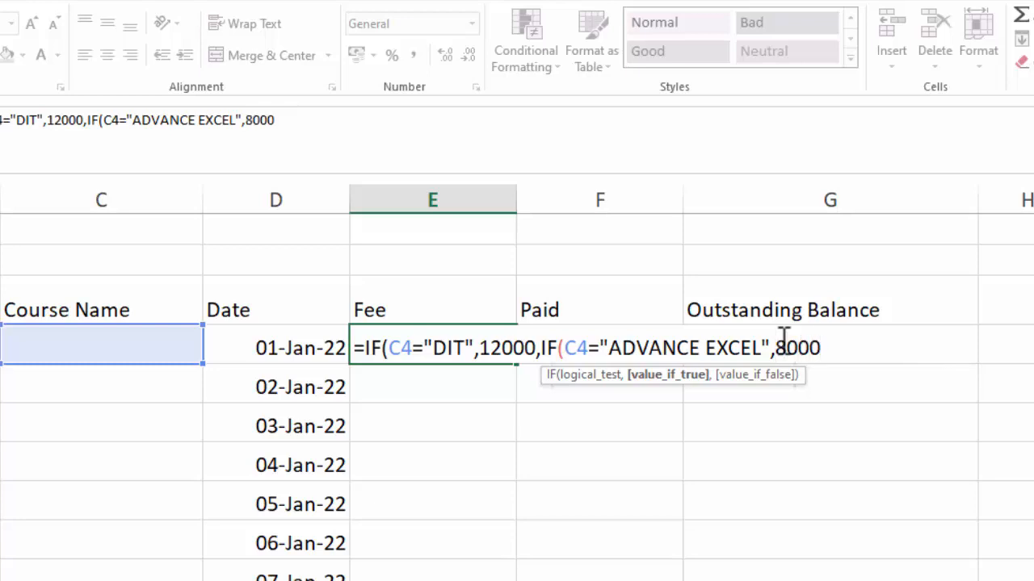
{"action": "type", "text": ","}
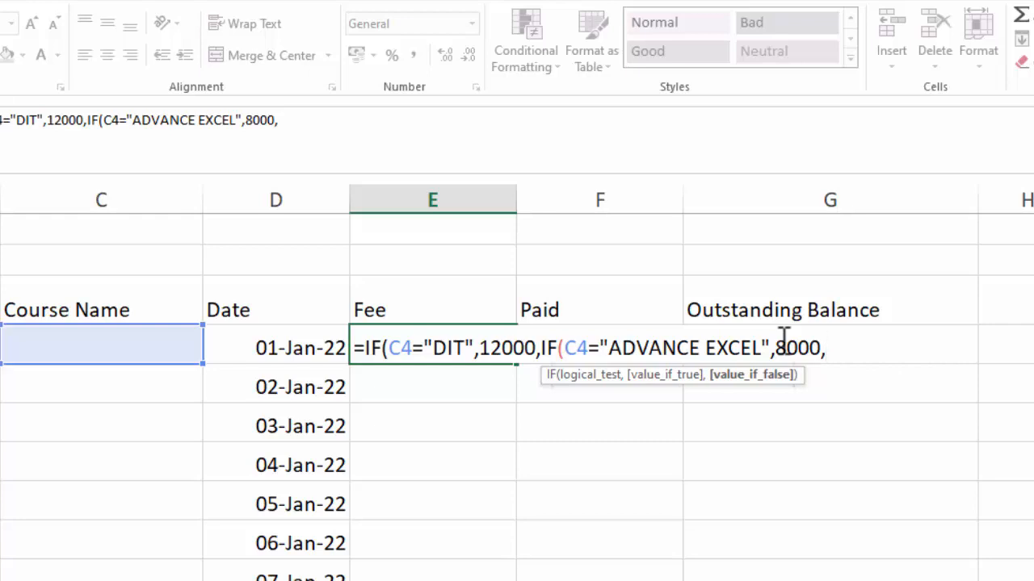
{"action": "type", "text": "6000"}
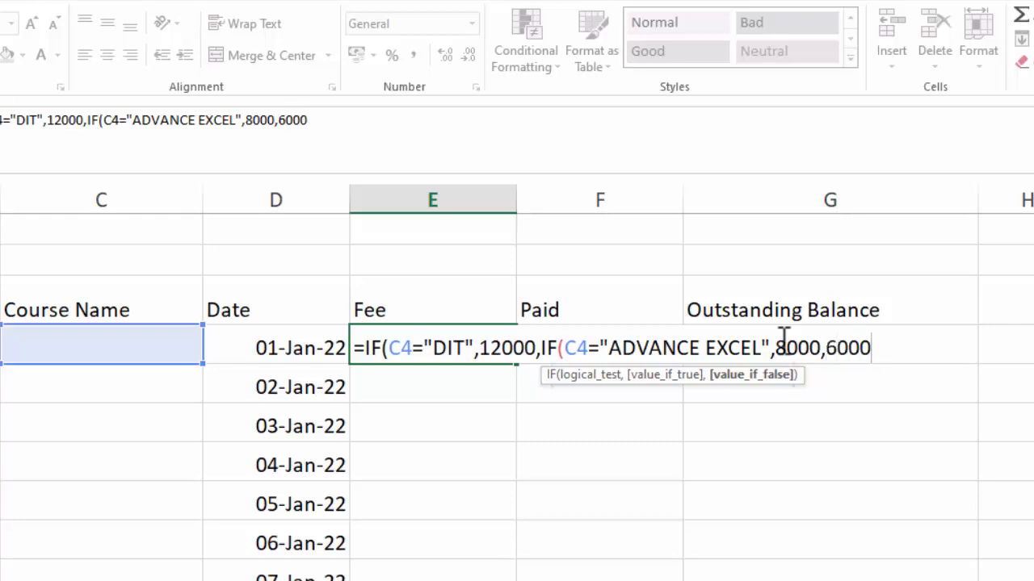
{"action": "type", "text": "))"}
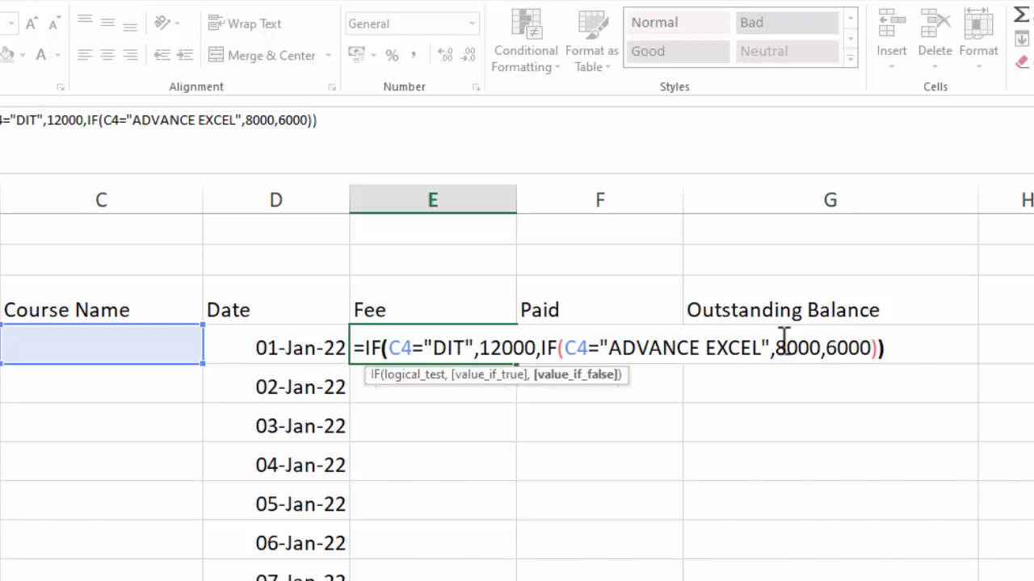
{"action": "key", "text": "Return"}
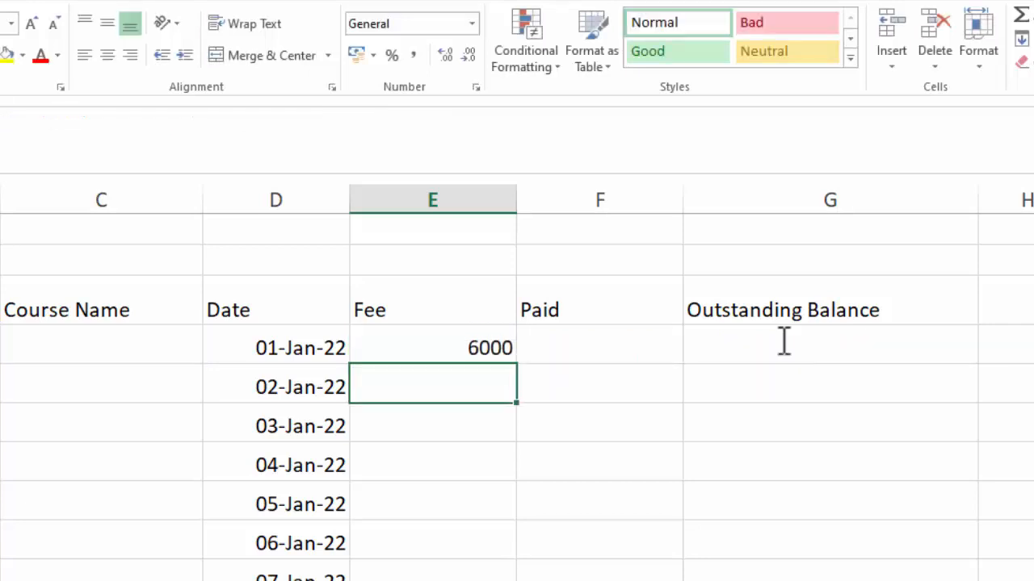
- Choose DIT as the course for the first two students, in C4 and C5
{"action": "left_click", "coordinate": [164, 327]}
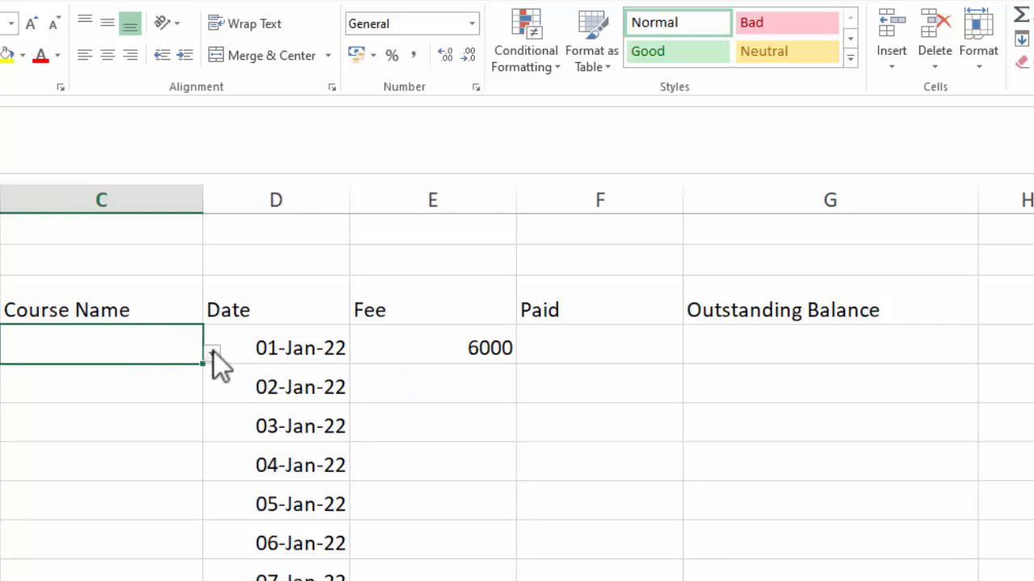
{"action": "left_click", "coordinate": [212, 353]}
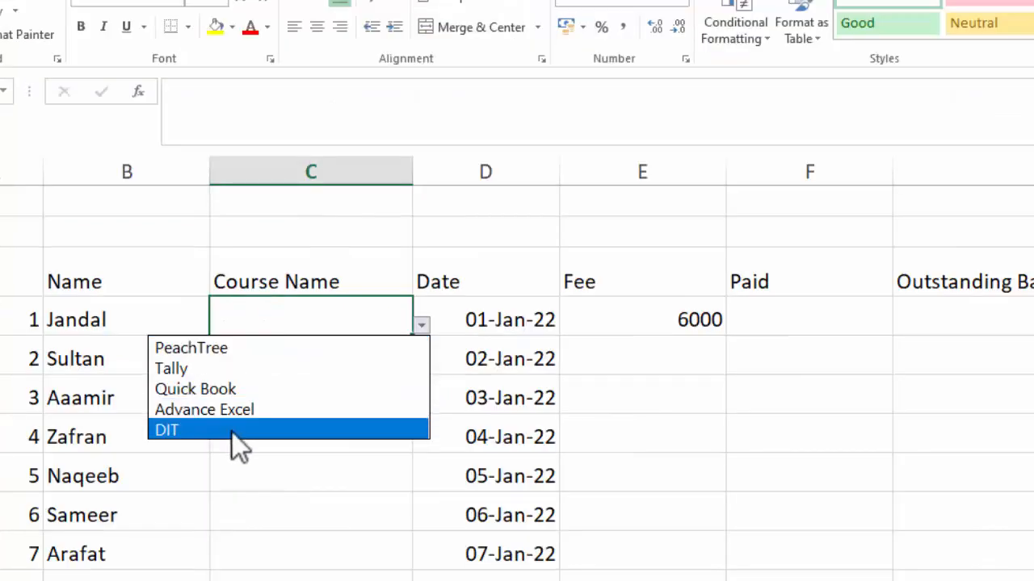
{"action": "left_click", "coordinate": [232, 432]}
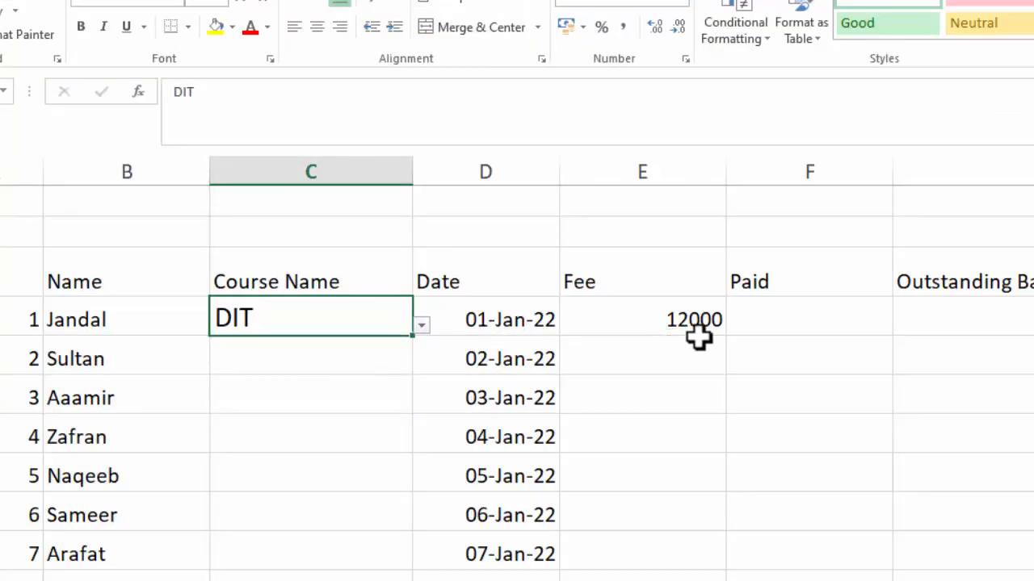
{"action": "left_click", "coordinate": [388, 353]}
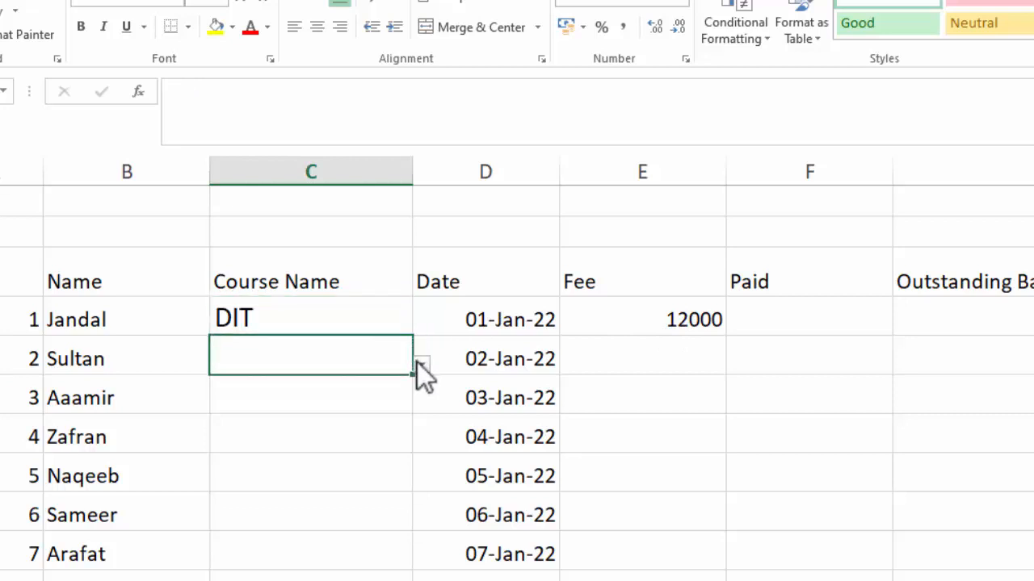
{"action": "left_click", "coordinate": [419, 364]}
{"action": "left_click", "coordinate": [234, 466]}
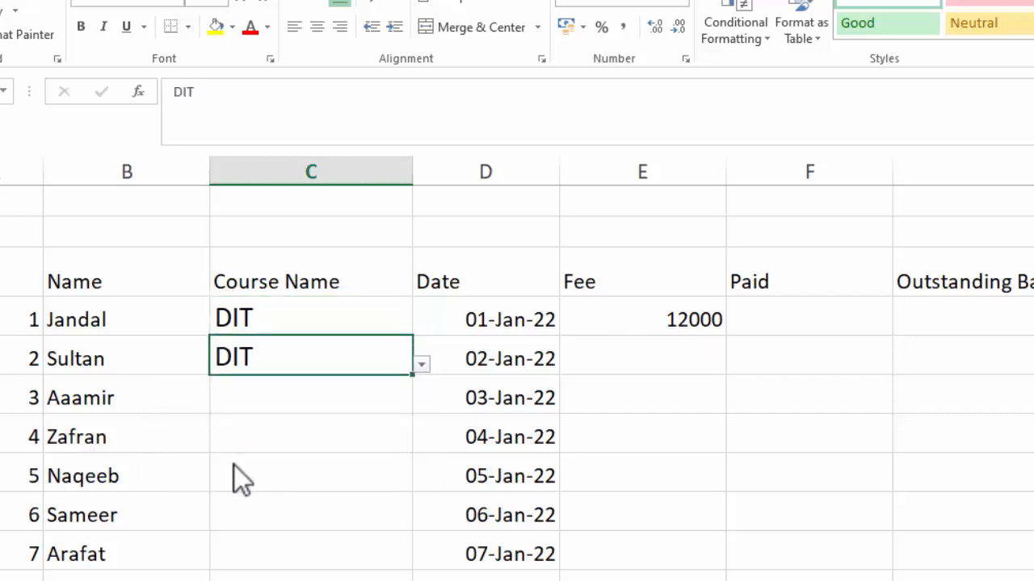
- Fill the fee formula from E4 down the Fee column
{"action": "left_click", "coordinate": [626, 353]}
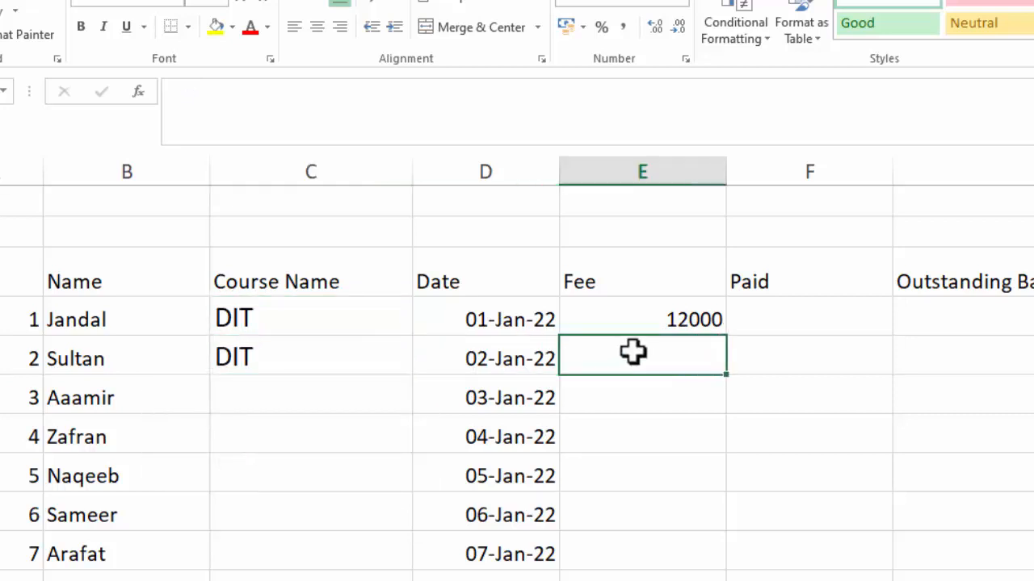
{"action": "left_click", "coordinate": [664, 317]}
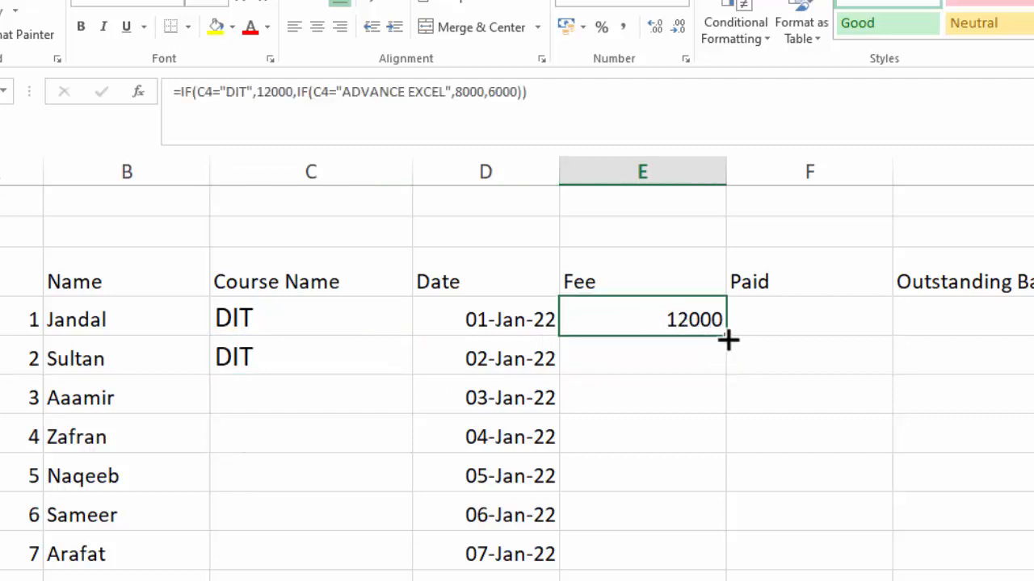
{"action": "double_click", "coordinate": [728, 340]}
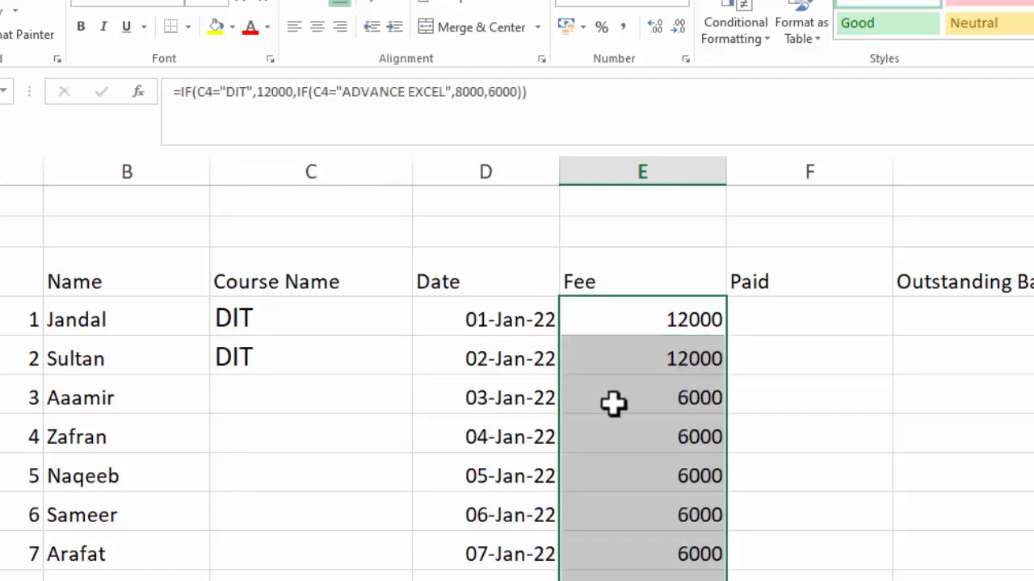
- Choose Advance Excel as the course in C6 and Quick Book in C7
{"action": "left_click", "coordinate": [323, 399]}
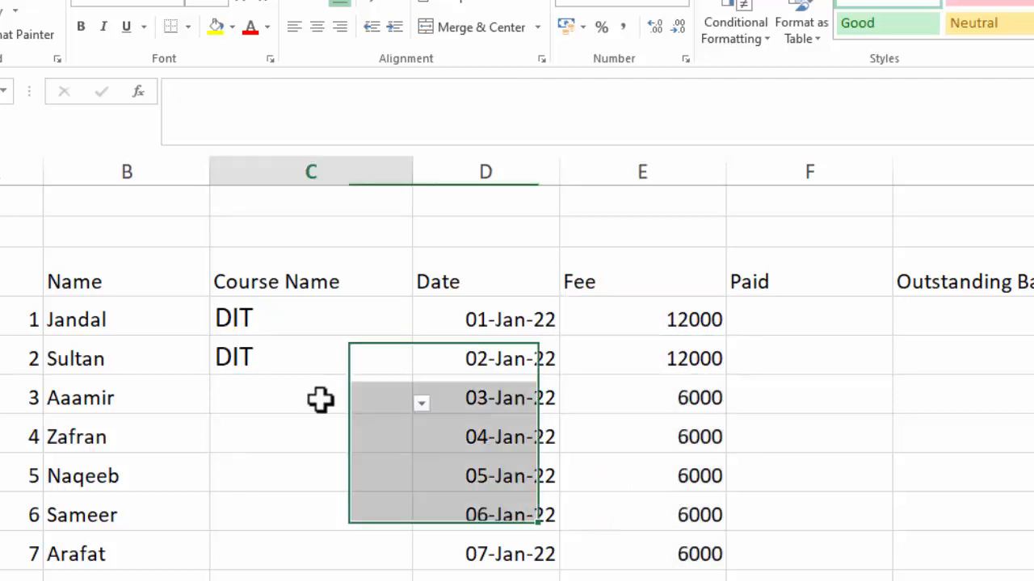
{"action": "left_click", "coordinate": [422, 402]}
{"action": "left_click", "coordinate": [187, 489]}
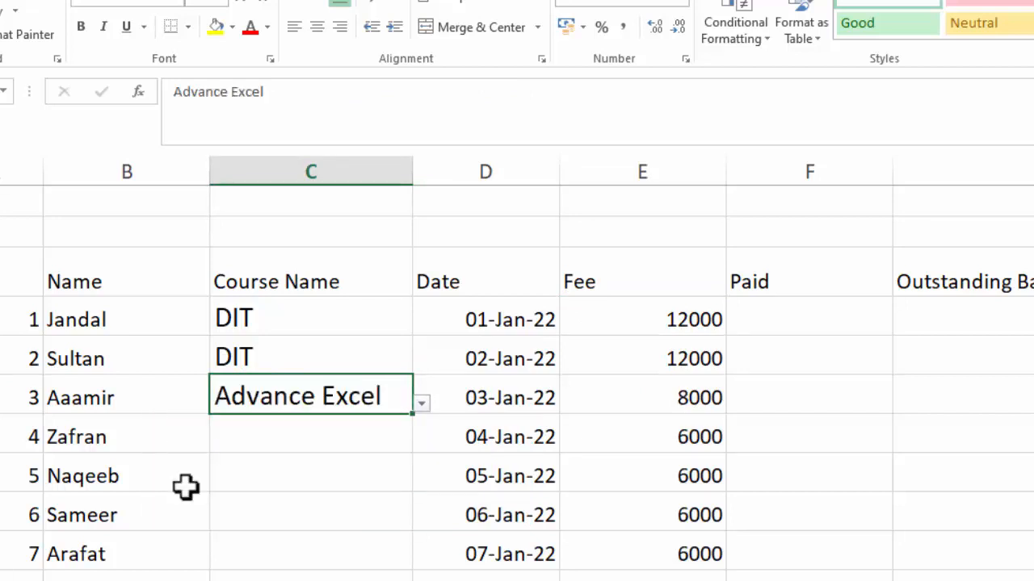
{"action": "left_click", "coordinate": [361, 444]}
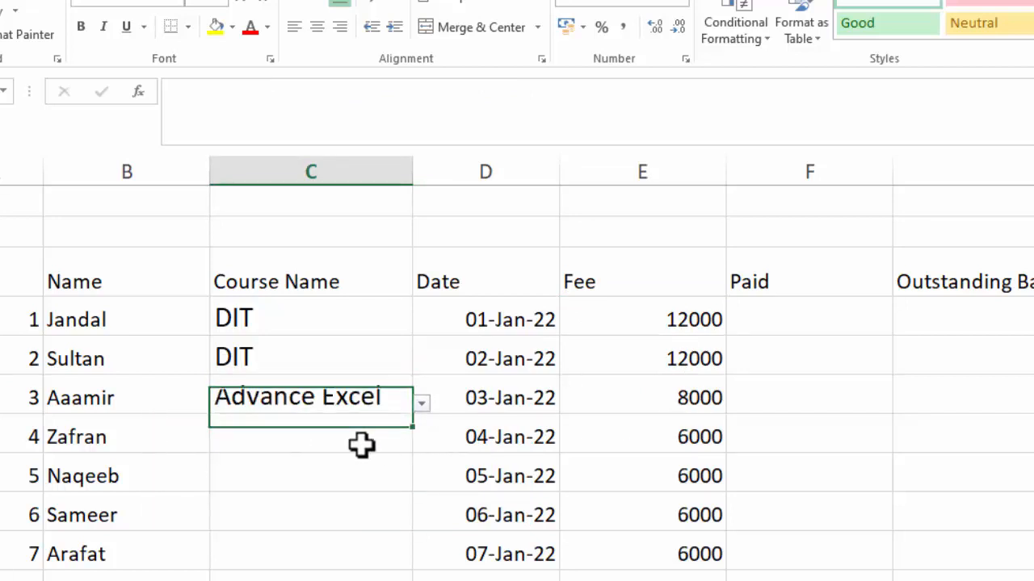
{"action": "left_click", "coordinate": [422, 443]}
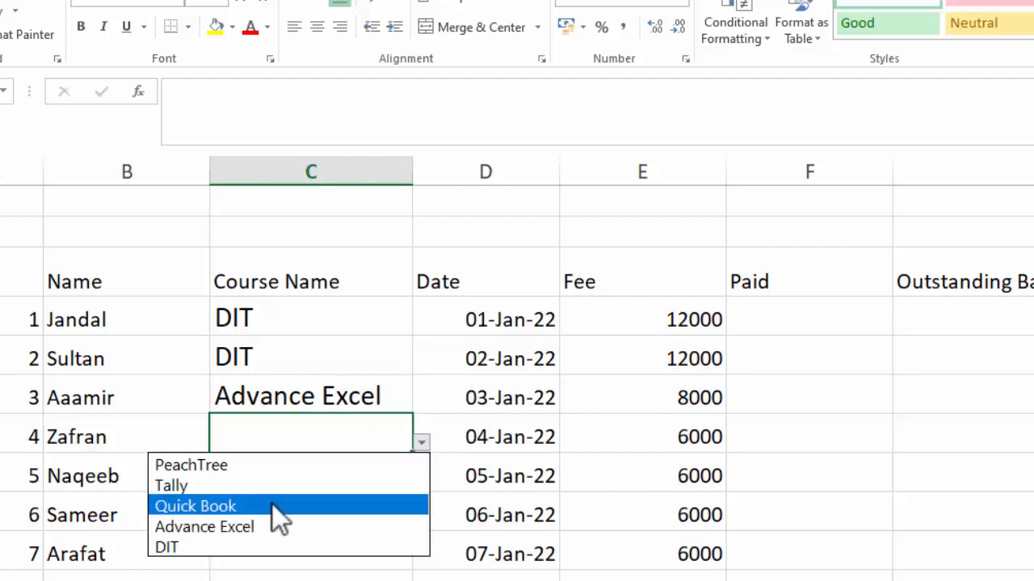
{"action": "left_click", "coordinate": [272, 507]}
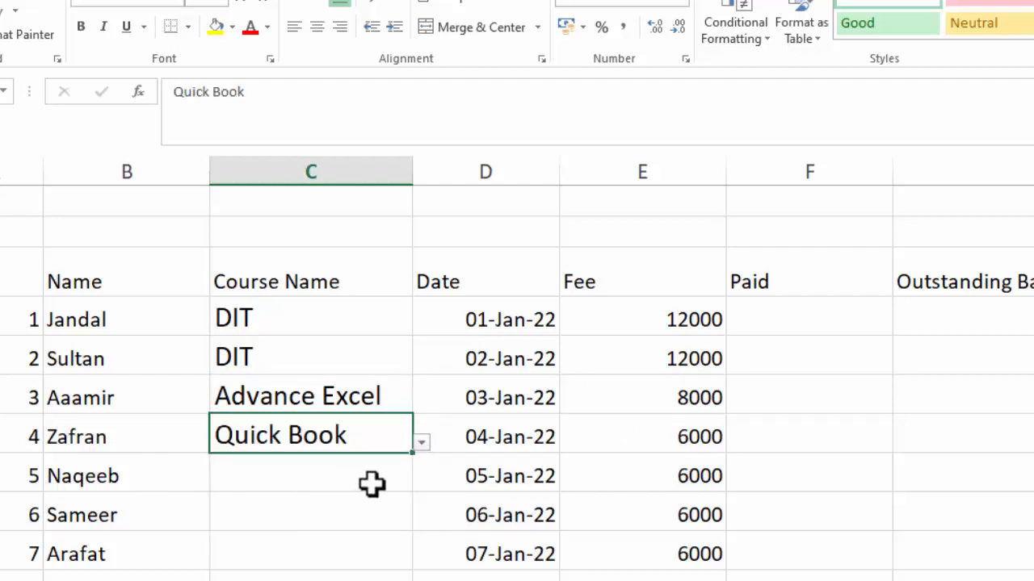
- Choose Tally as the course in C8 and PeachTree in C9
{"action": "left_click", "coordinate": [344, 483]}
{"action": "left_click", "coordinate": [417, 488]}
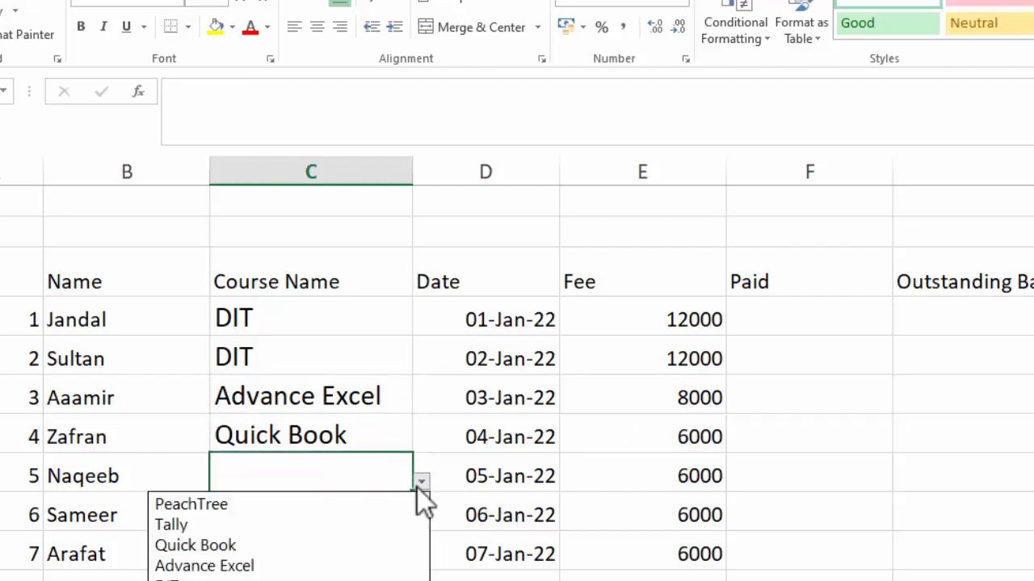
{"action": "left_click", "coordinate": [226, 526]}
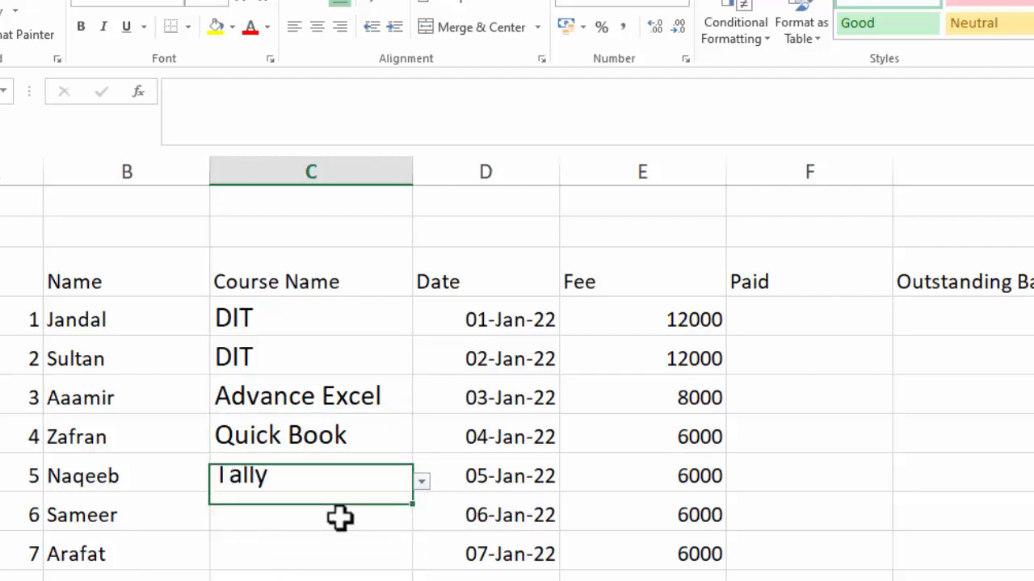
{"action": "left_click", "coordinate": [340, 516]}
{"action": "left_click", "coordinate": [420, 523]}
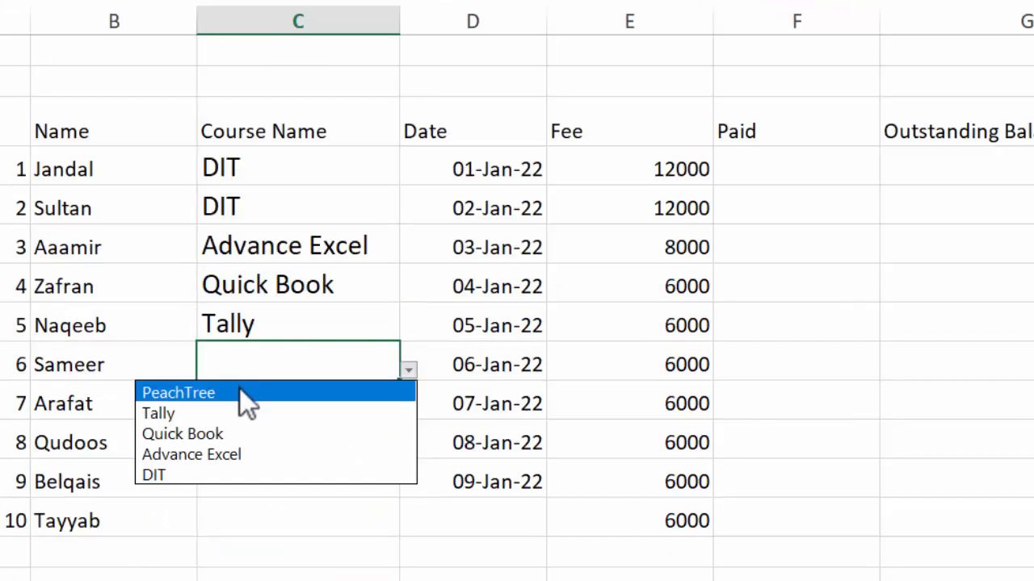
{"action": "left_click", "coordinate": [254, 542]}
- Choose DIT as the course in C10 and Advance Excel in C11
{"action": "left_click", "coordinate": [302, 556]}
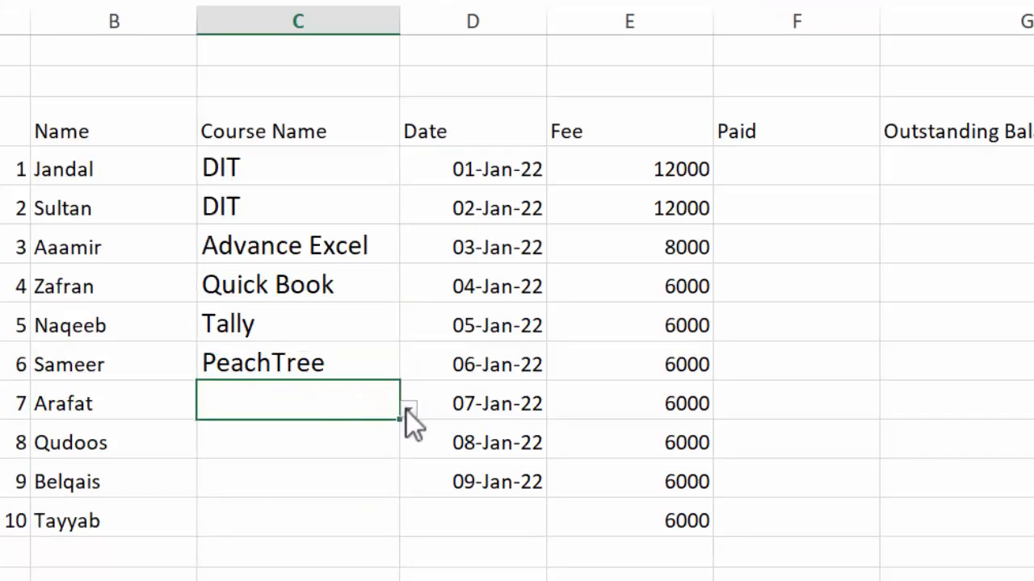
{"action": "left_click", "coordinate": [408, 409]}
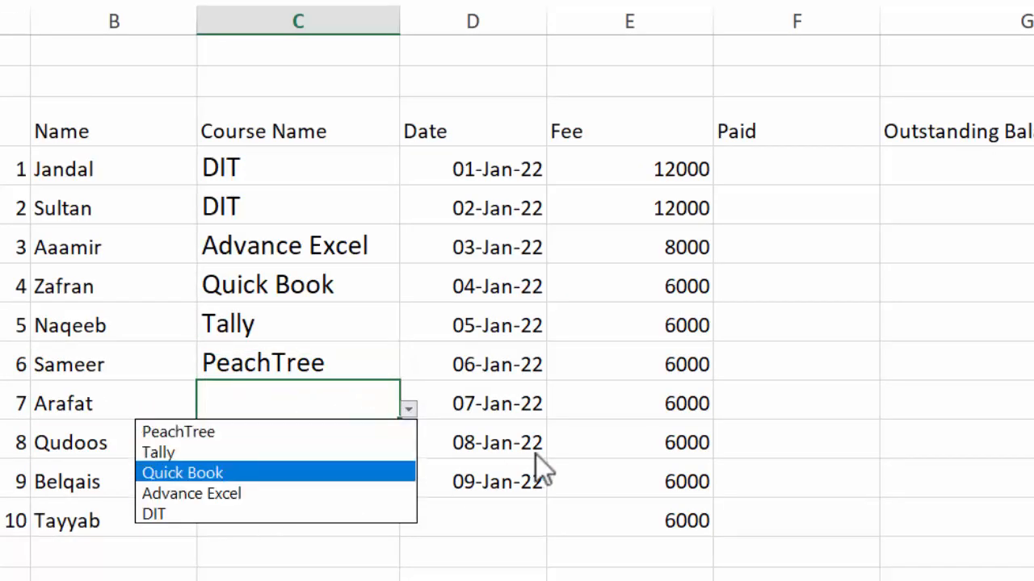
{"action": "left_click", "coordinate": [270, 517]}
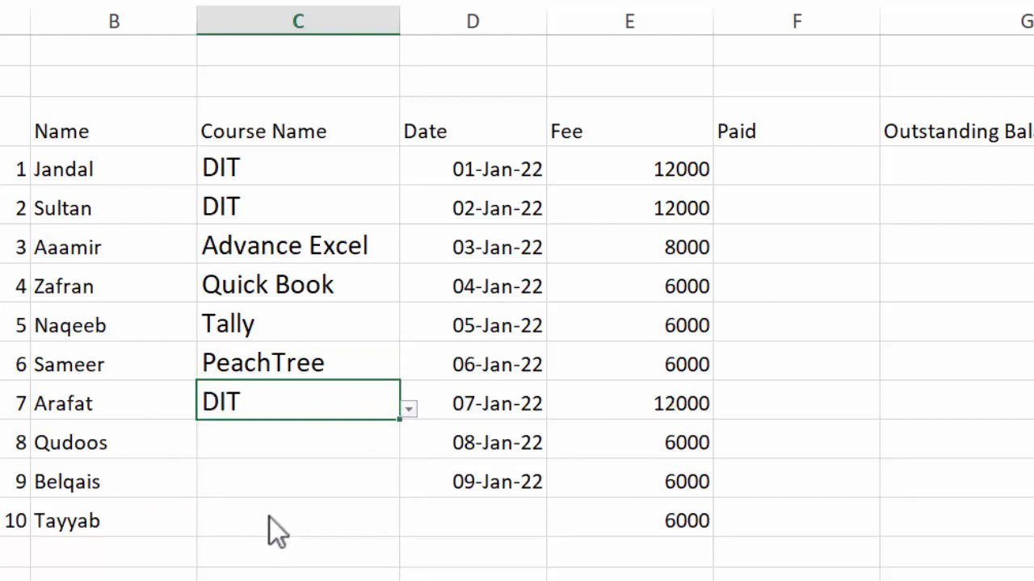
{"action": "left_click", "coordinate": [352, 440]}
{"action": "left_click", "coordinate": [408, 449]}
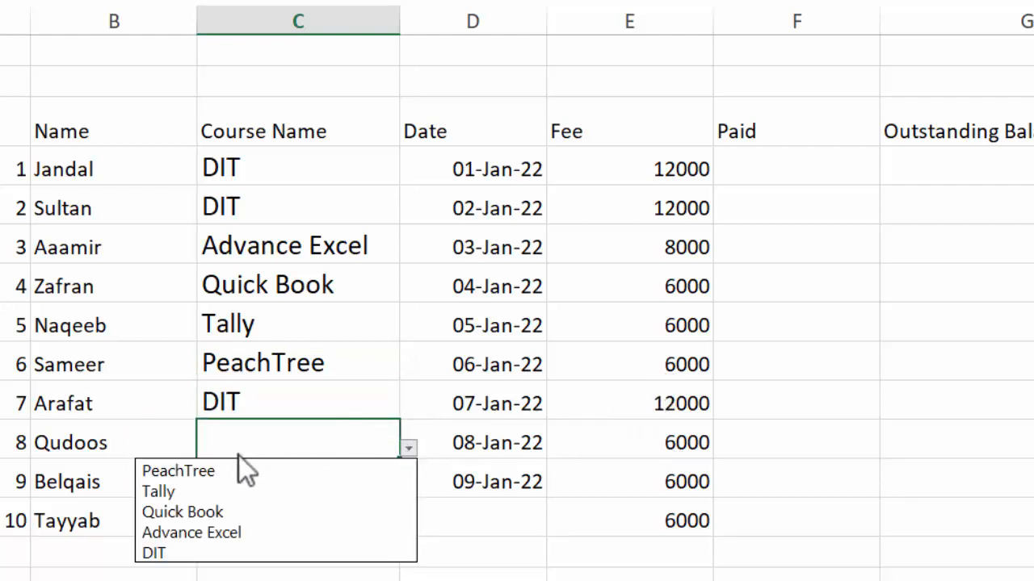
{"action": "left_click", "coordinate": [190, 530]}
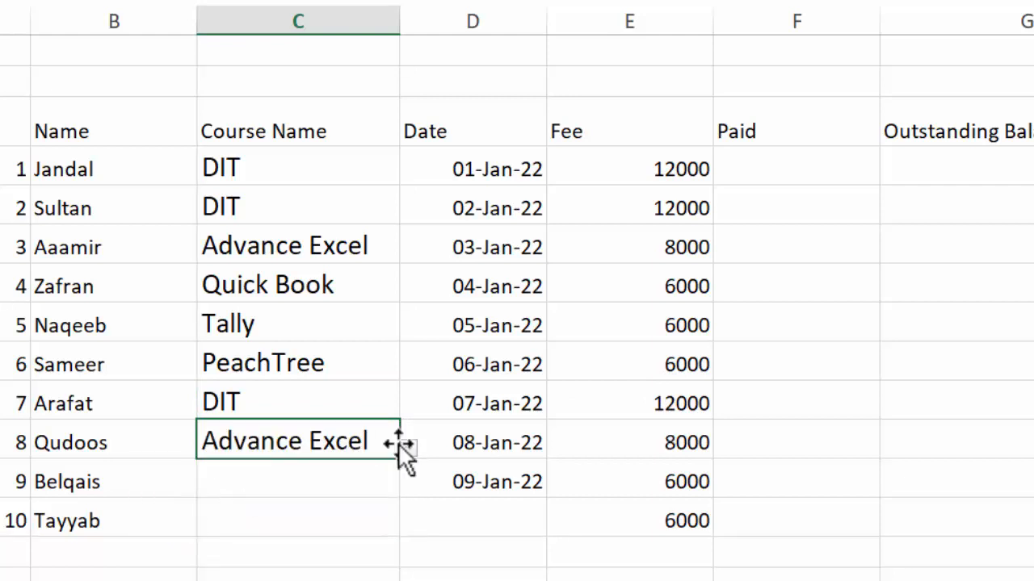
- Choose Tally as the course in C12 and PeachTree in C13
{"action": "left_click", "coordinate": [348, 481]}
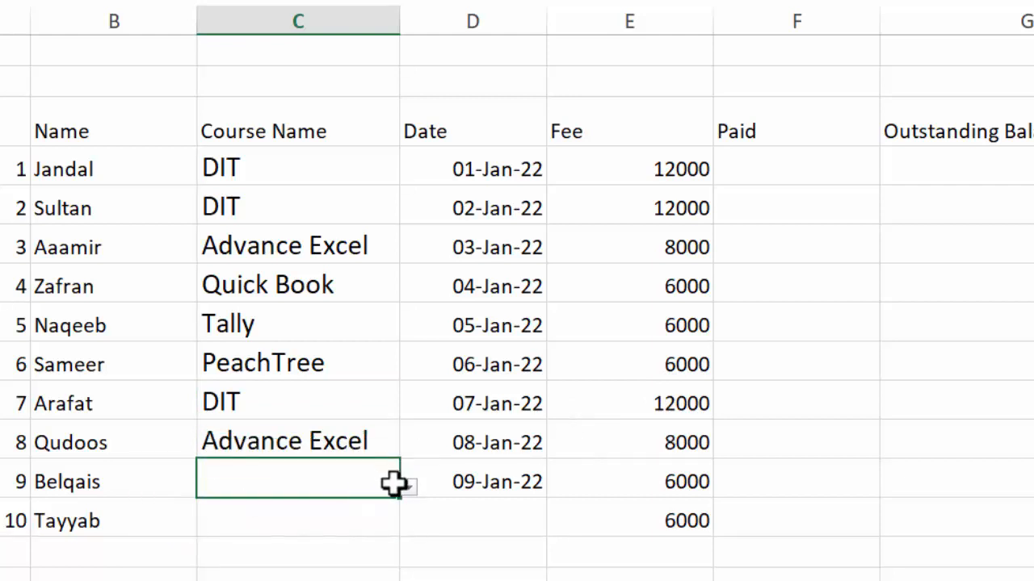
{"action": "left_click", "coordinate": [407, 489]}
{"action": "left_click", "coordinate": [261, 529]}
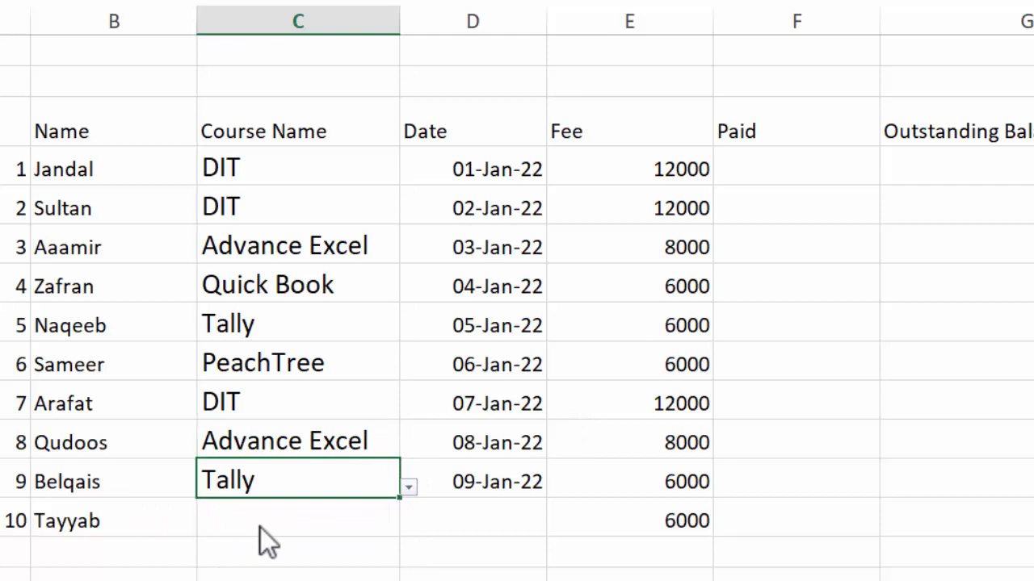
{"action": "left_click", "coordinate": [339, 522]}
{"action": "left_click", "coordinate": [409, 527]}
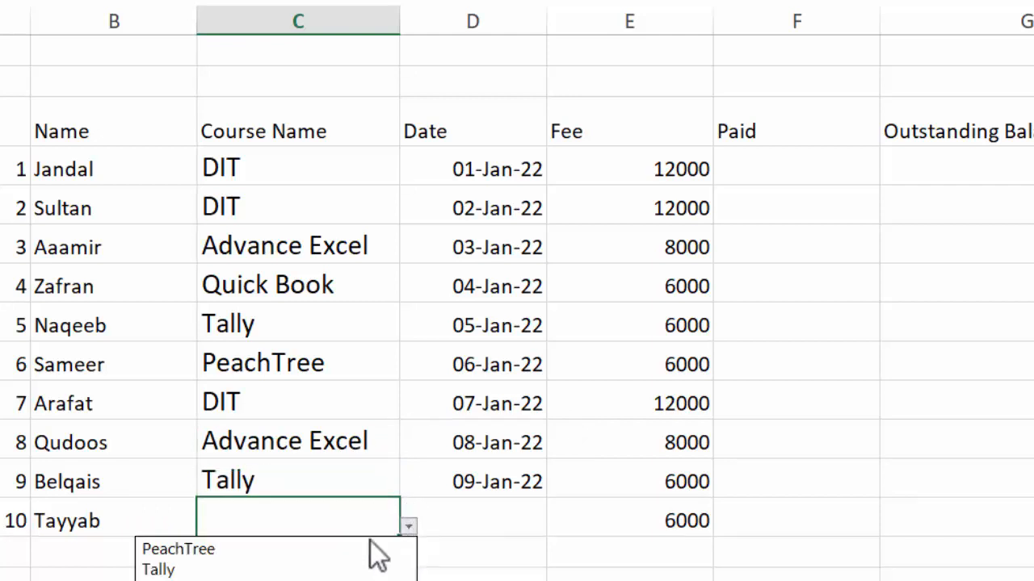
{"action": "left_click", "coordinate": [272, 549]}
{"action": "left_click", "coordinate": [825, 482]}
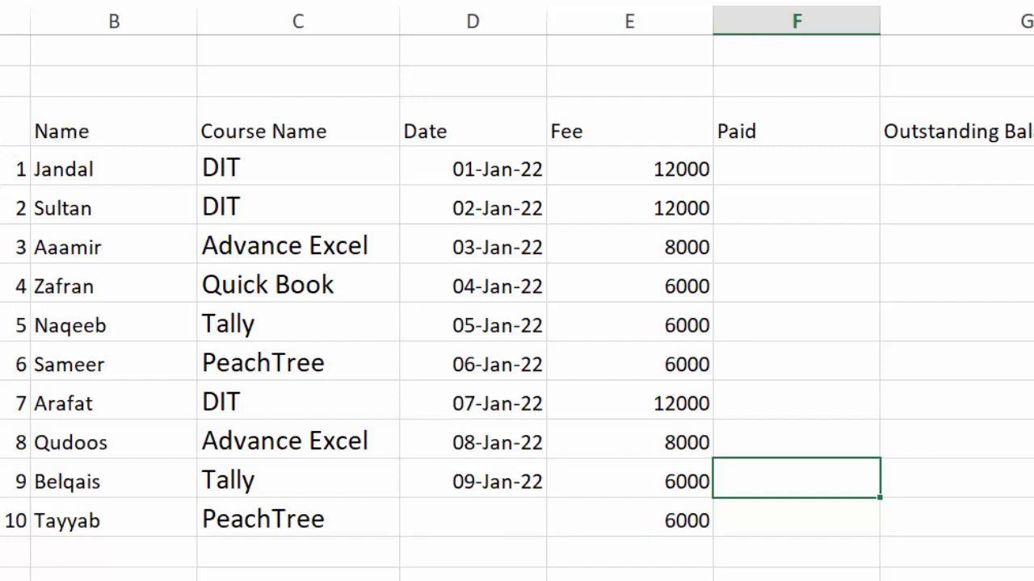
- Format the table A3:G13 with font size 12, all borders and a thick box border around it
{"action": "left_click_drag", "start_coordinate": [16, 131], "coordinate": [804, 537]}
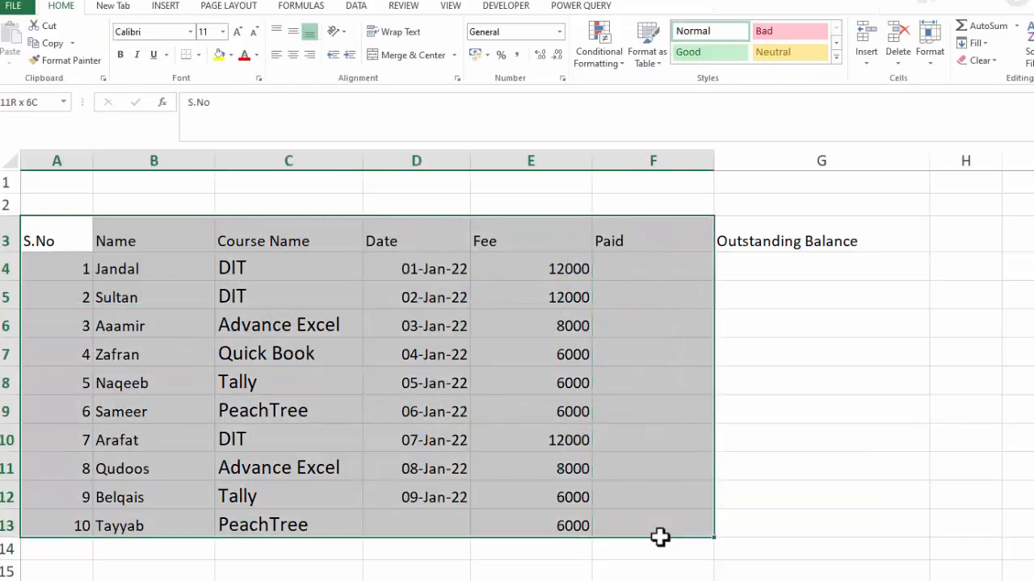
{"action": "left_click_drag", "start_coordinate": [659, 537], "coordinate": [889, 526]}
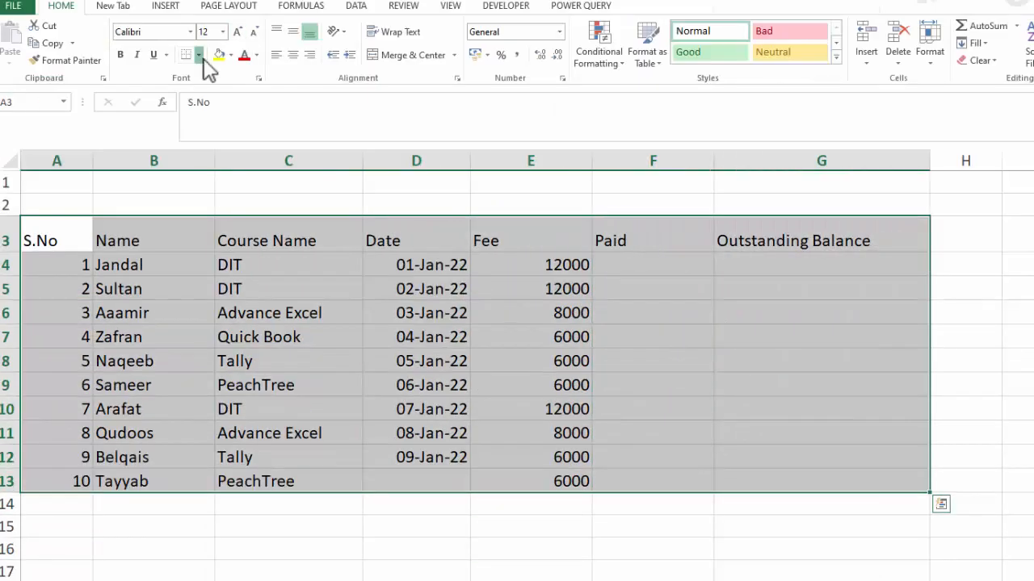
{"action": "left_click", "coordinate": [197, 55]}
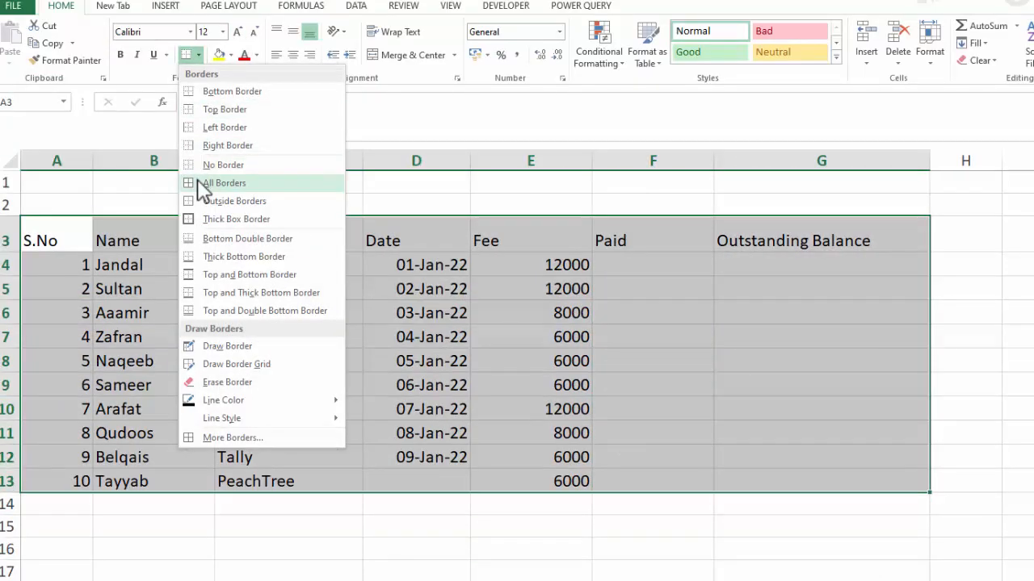
{"action": "left_click", "coordinate": [197, 180]}
{"action": "left_click", "coordinate": [201, 58]}
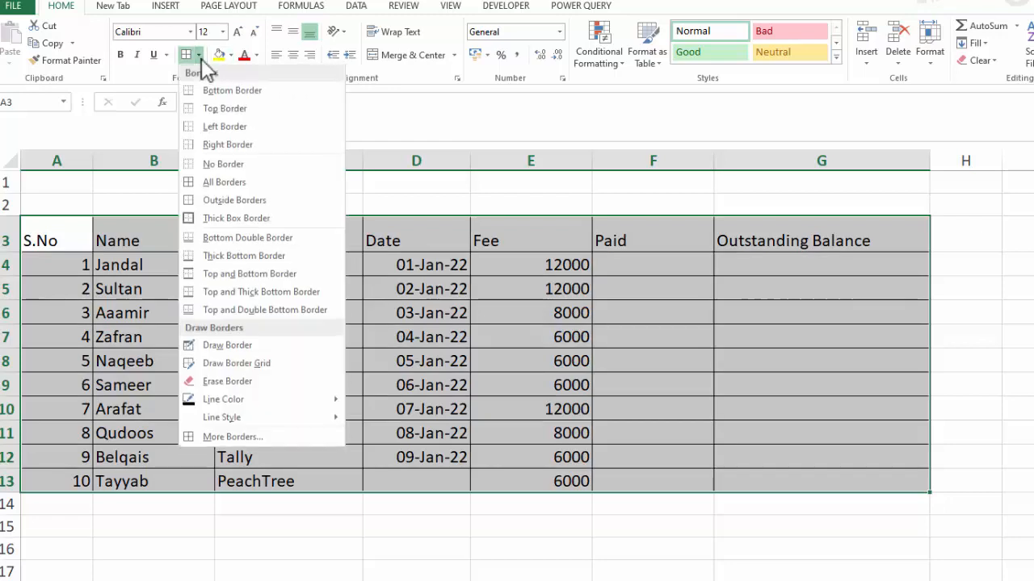
{"action": "left_click", "coordinate": [197, 218]}
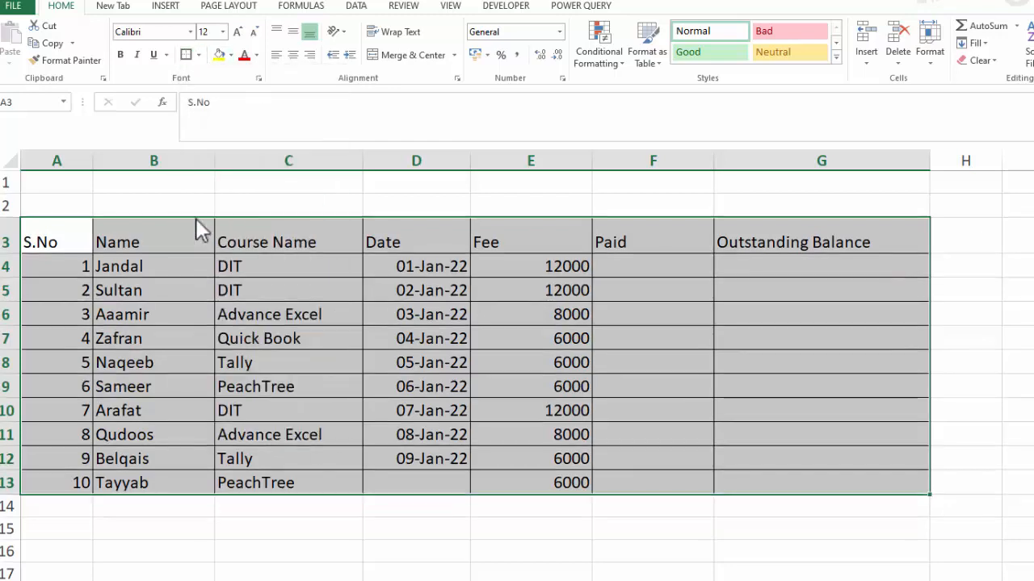
- Centre the header row A3:G3, set its font size to 14 and make it bold
{"action": "left_click", "coordinate": [621, 269]}
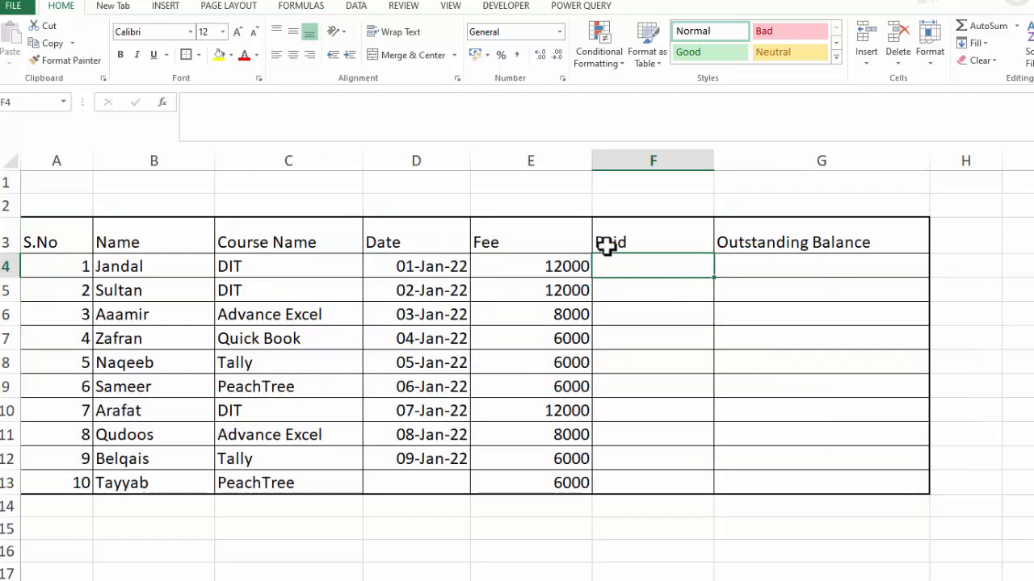
{"action": "left_click", "coordinate": [606, 246]}
{"action": "left_click_drag", "start_coordinate": [55, 240], "coordinate": [872, 227]}
{"action": "left_click", "coordinate": [298, 35]}
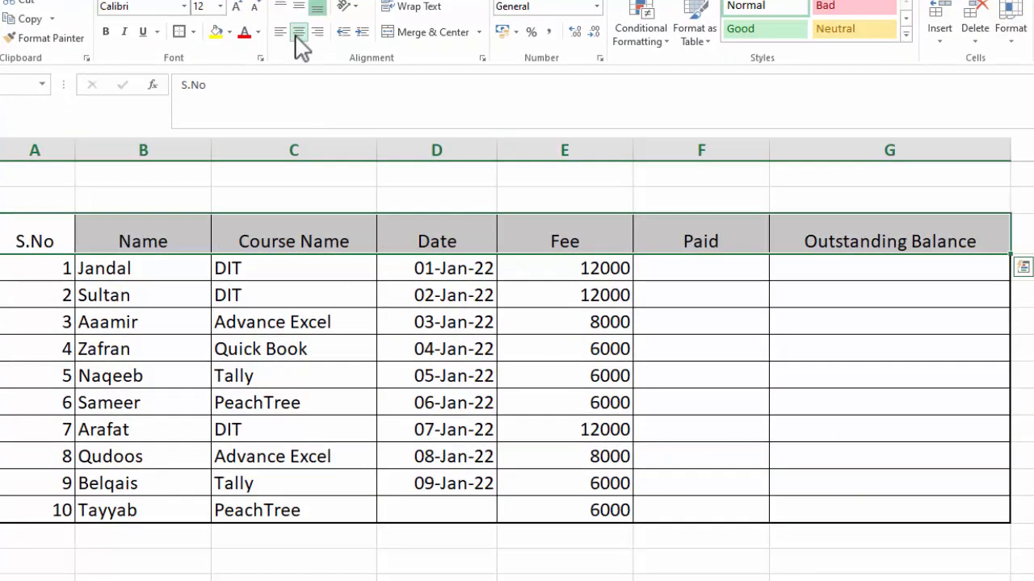
{"action": "left_click", "coordinate": [237, 7]}
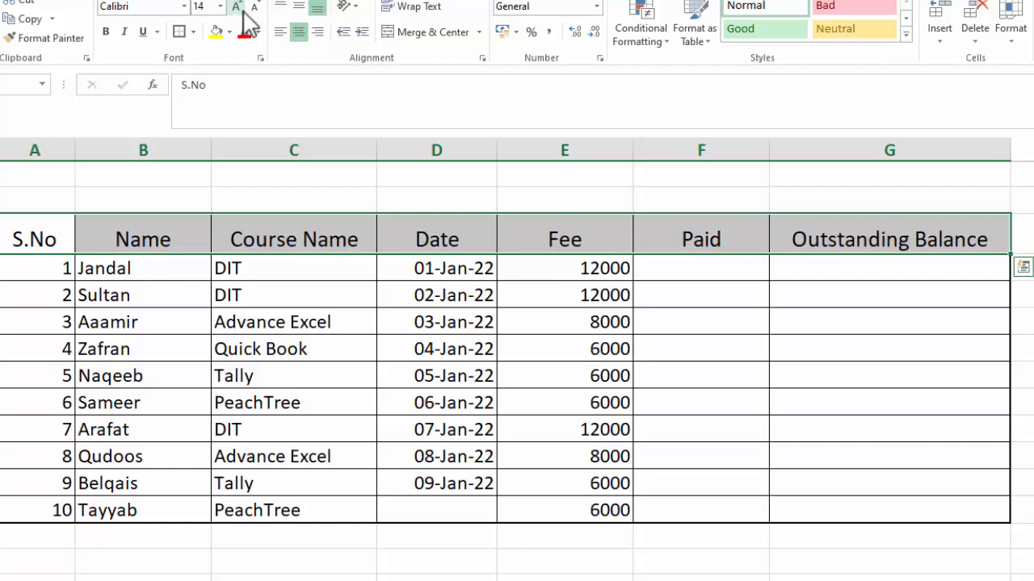
{"action": "left_click", "coordinate": [105, 33]}
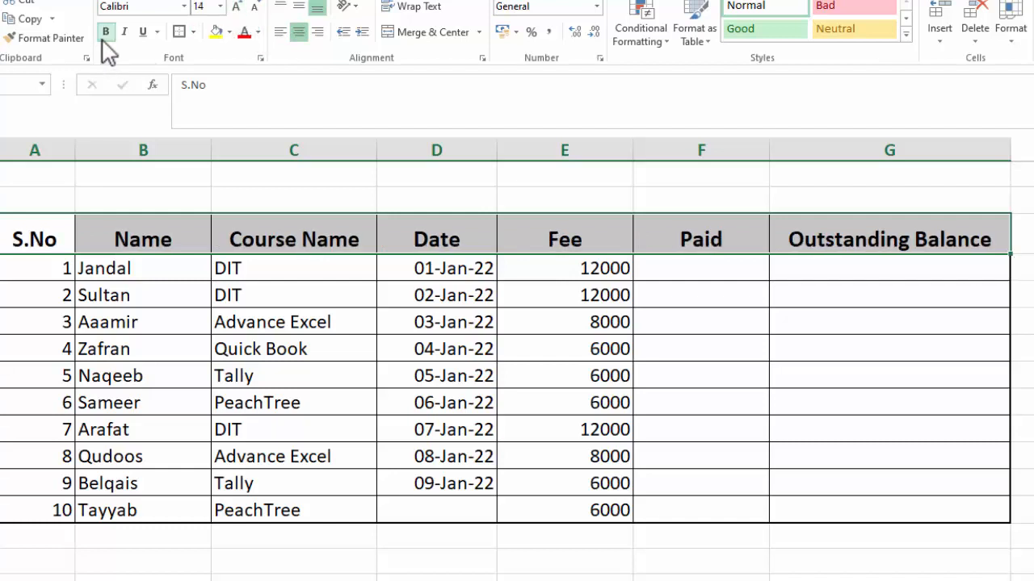
- Begin an IF formula in F4, the first cell of the Paid column
{"action": "left_click", "coordinate": [699, 265]}
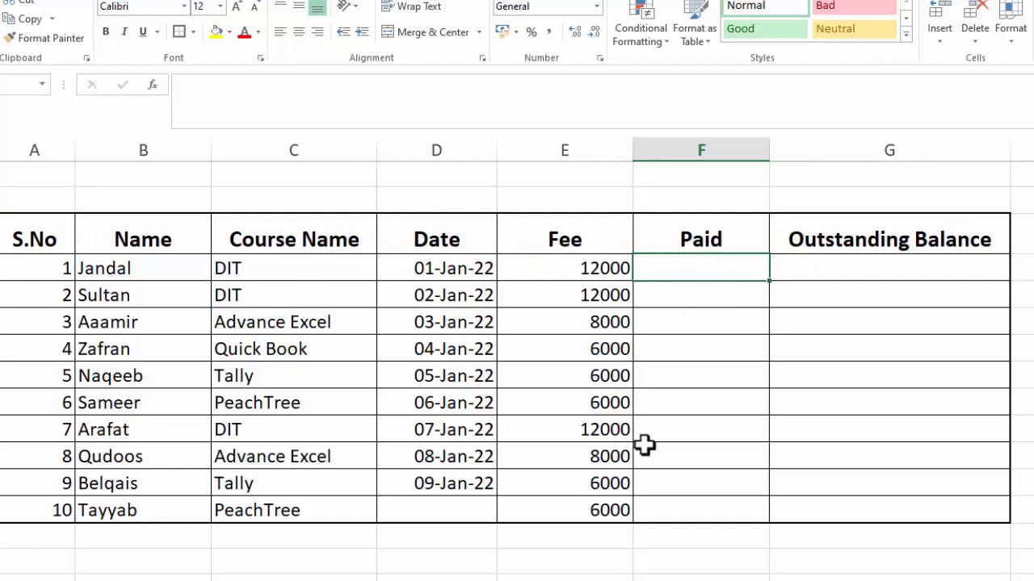
{"action": "type", "text": "=if"}
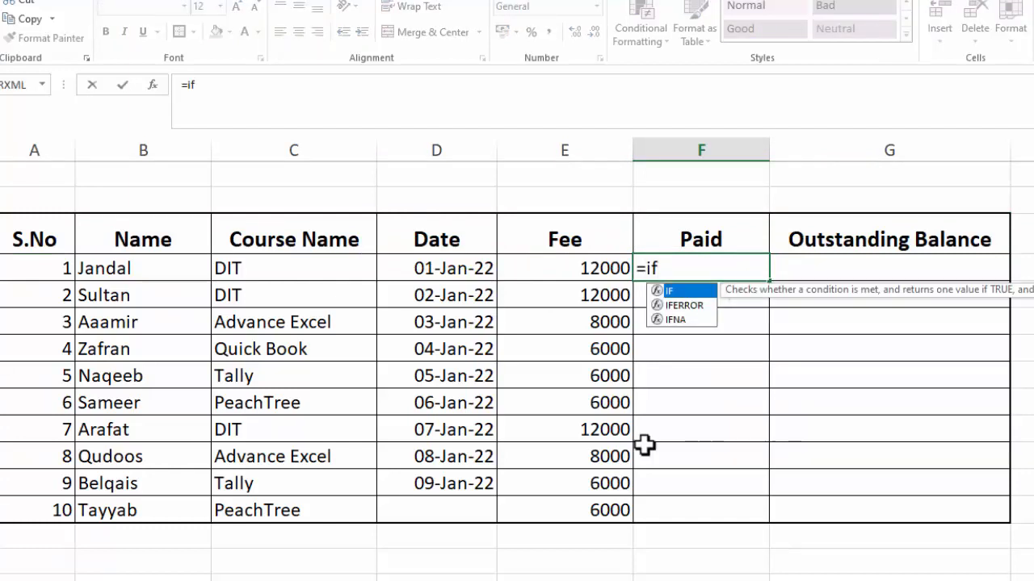
{"action": "key", "text": "BackSpace"}
{"action": "key", "text": "BackSpace"}
{"action": "type", "text": "OF"}
{"action": "key", "text": "BackSpace"}
{"action": "key", "text": "BackSpace"}
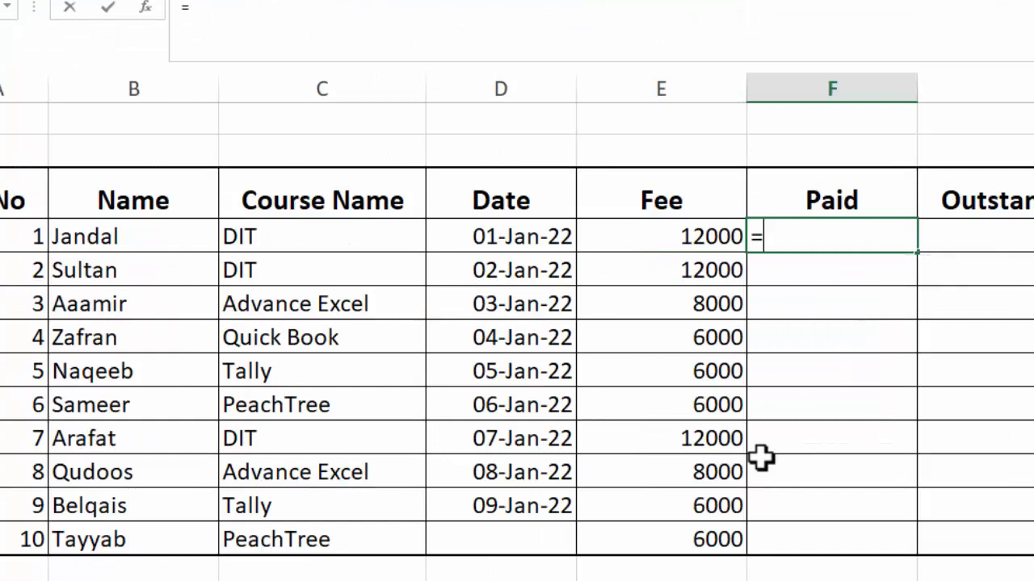
{"action": "type", "text": "IF"}
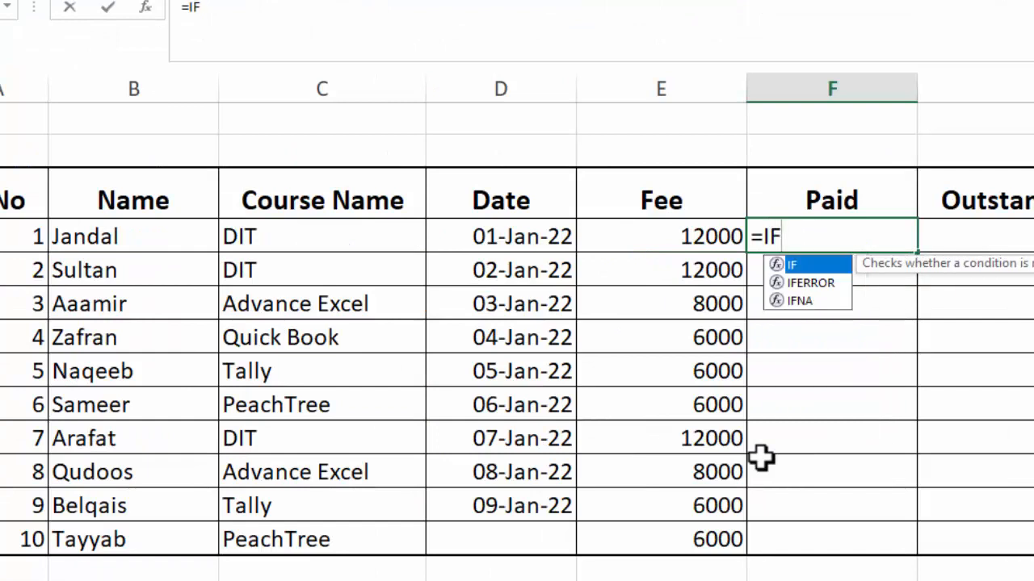
{"action": "type", "text": "("}
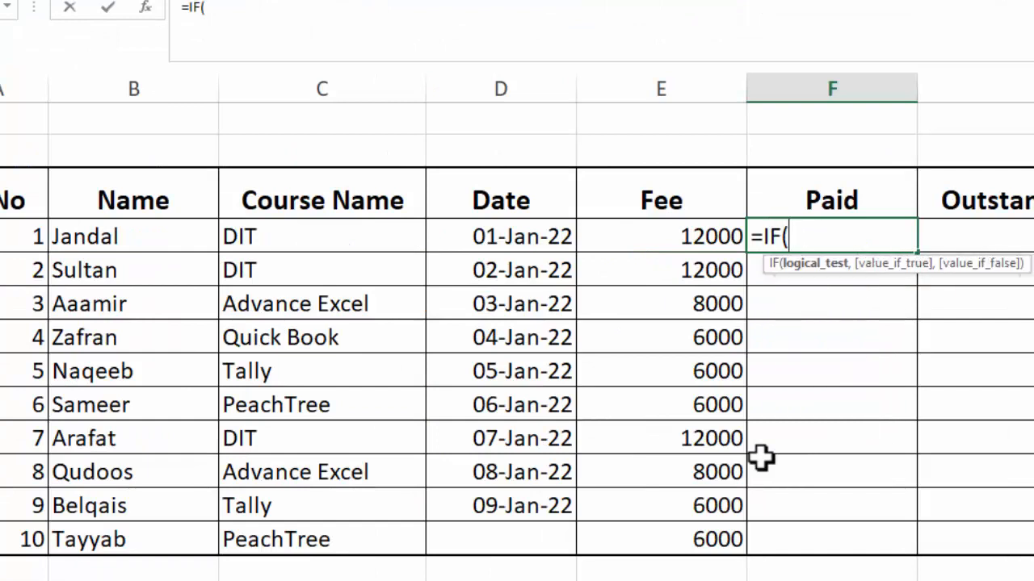
- Complete the Paid formula in F4 as =IF(D4<>"",E4,""), correcting the misplaced comma after the <> operator
{"action": "left_click", "coordinate": [523, 236]}
{"action": "type", "text": "<"}
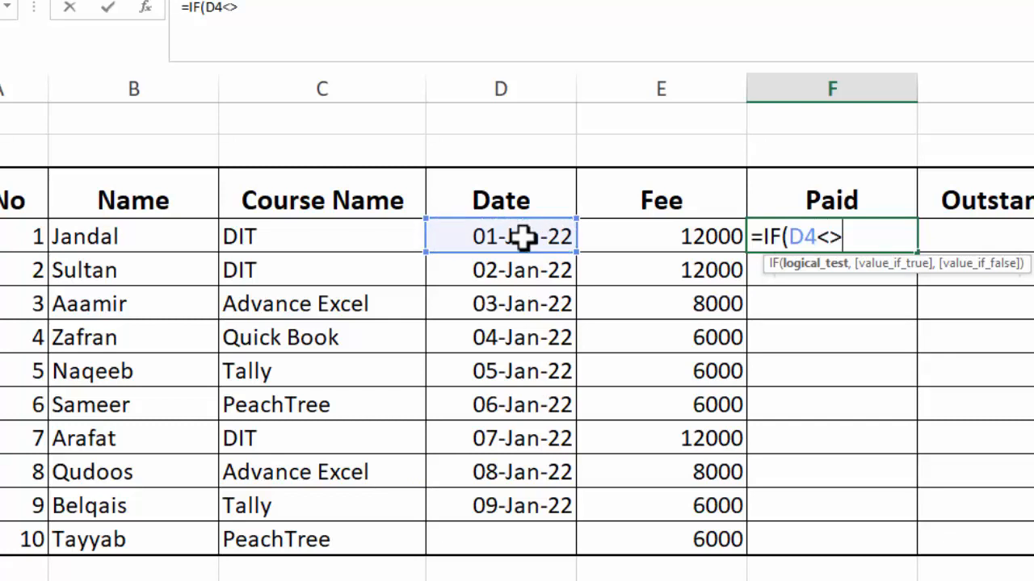
{"action": "type", "text": ">,"}
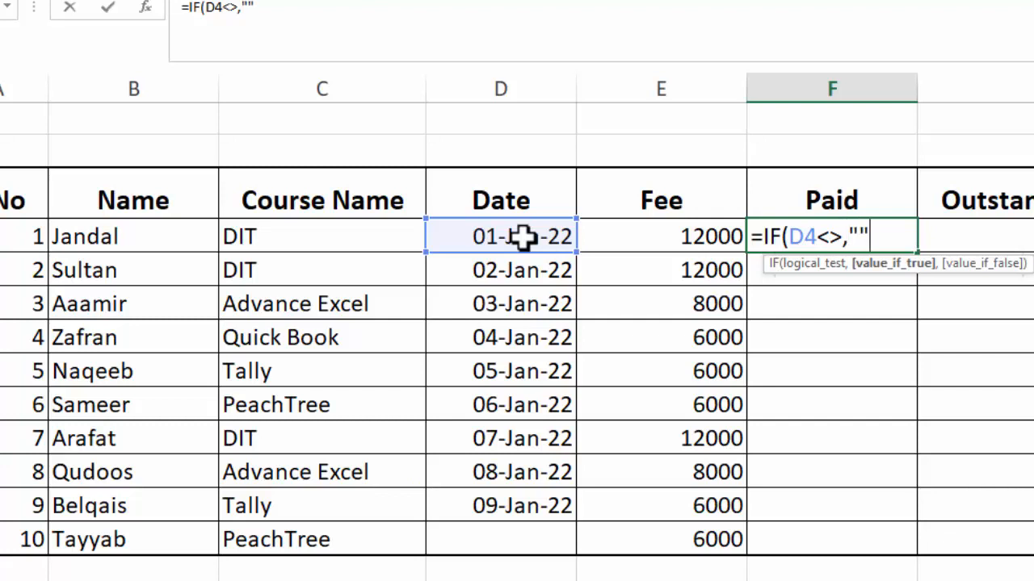
{"action": "type", "text": "\"\","}
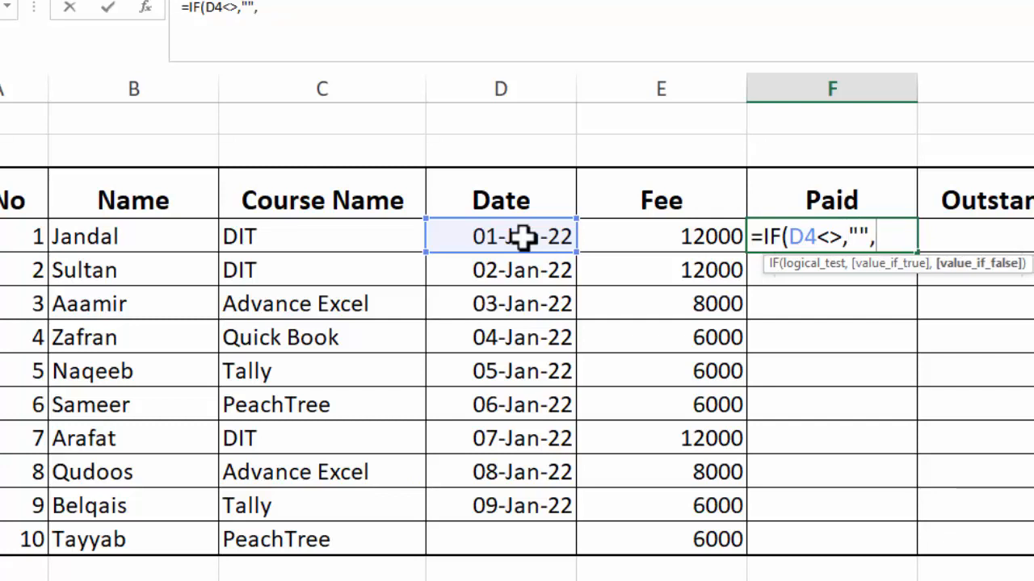
{"action": "left_click", "coordinate": [664, 231]}
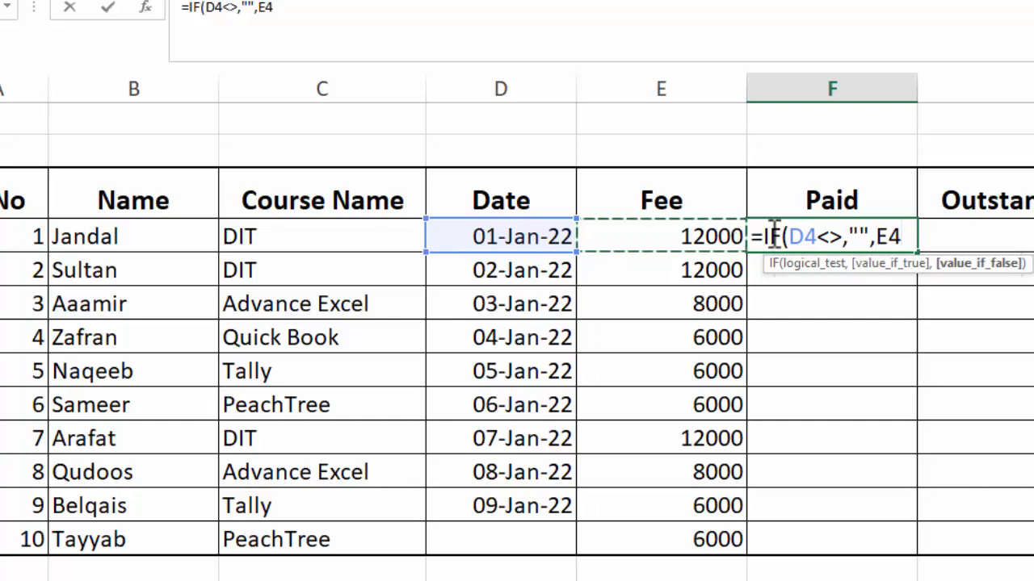
{"action": "left_click", "coordinate": [907, 236]}
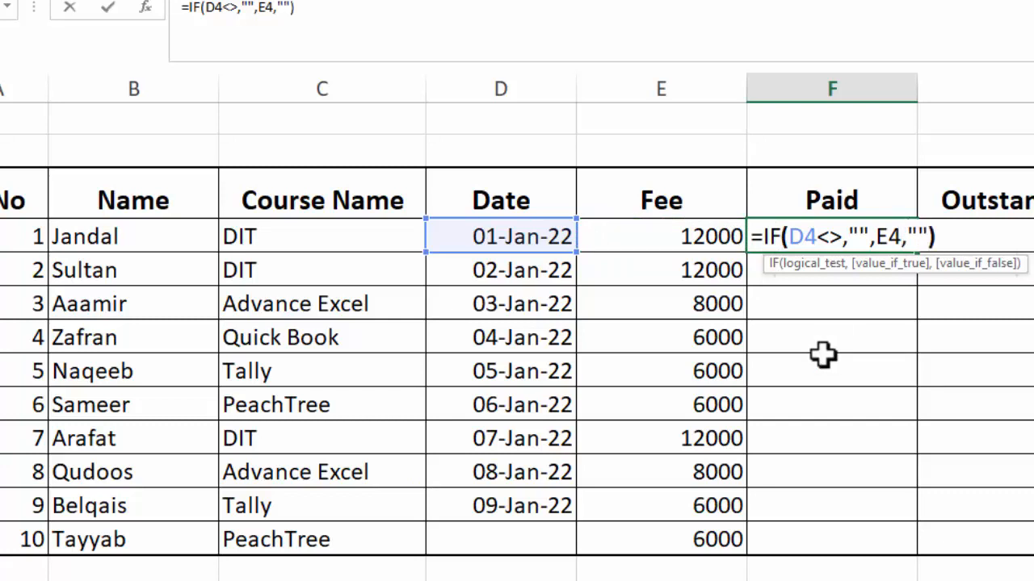
{"action": "key", "text": "Return"}
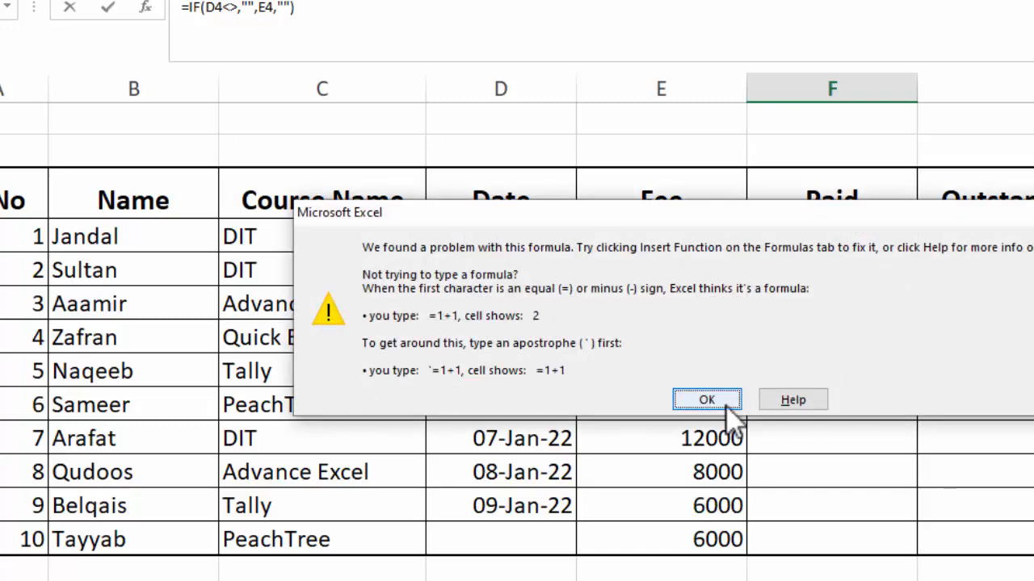
{"action": "left_click", "coordinate": [729, 387]}
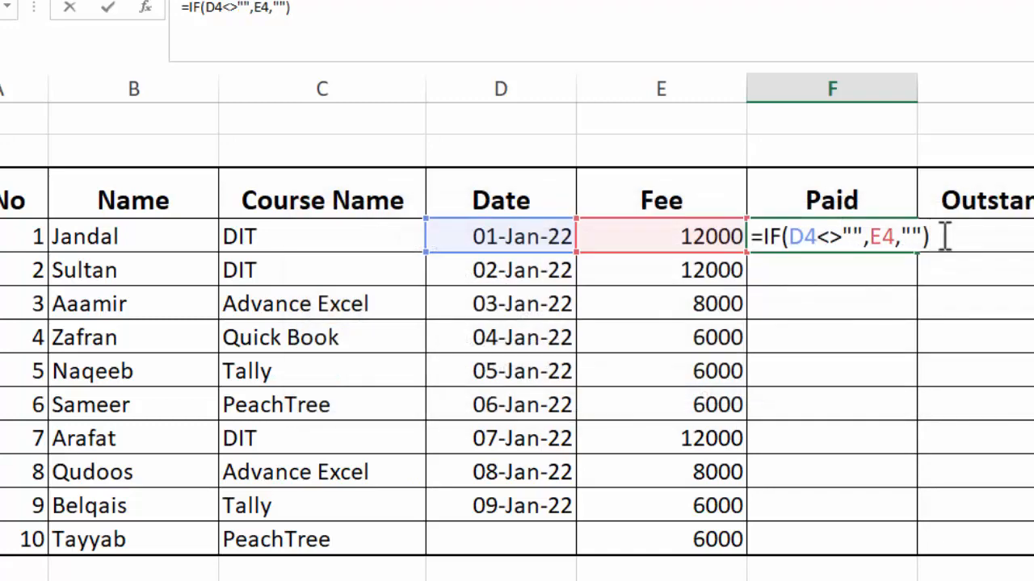
{"action": "key", "text": "Return"}
- Review the IF formula's arguments in F4 and fill it down the Paid column to F13
{"action": "left_click", "coordinate": [840, 239]}
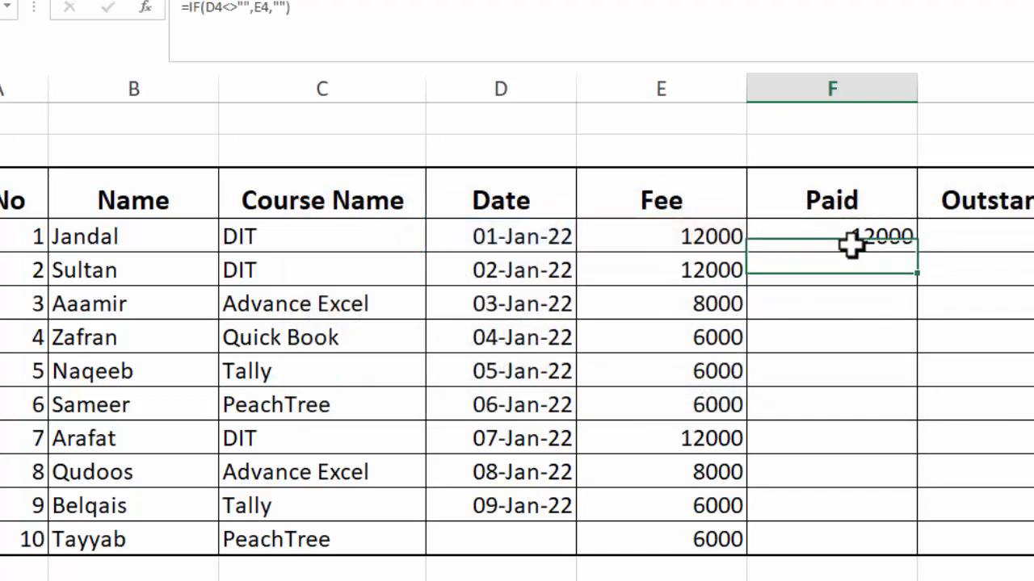
{"action": "double_click", "coordinate": [840, 239]}
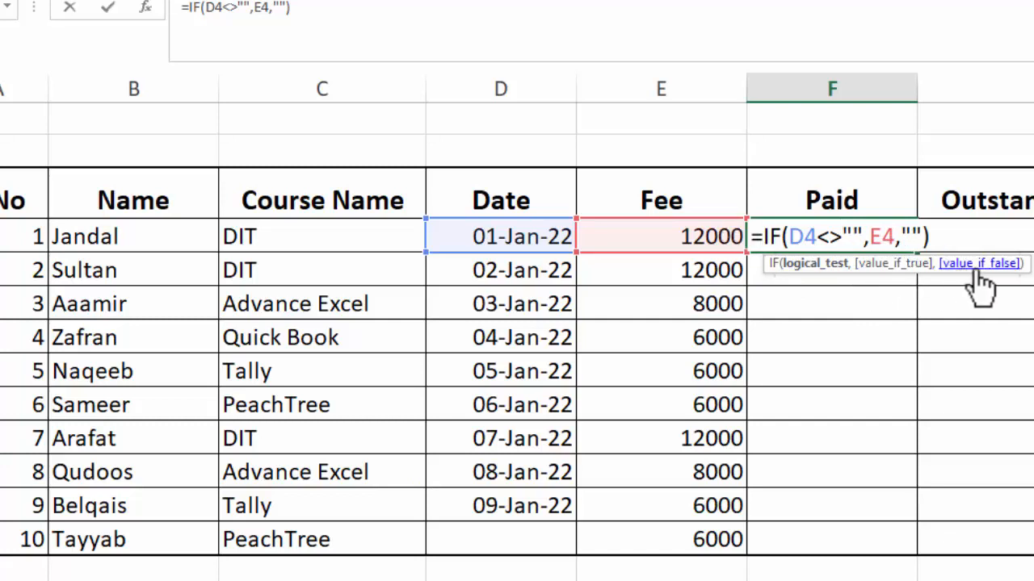
{"action": "left_click", "coordinate": [935, 236]}
{"action": "key", "text": "Return"}
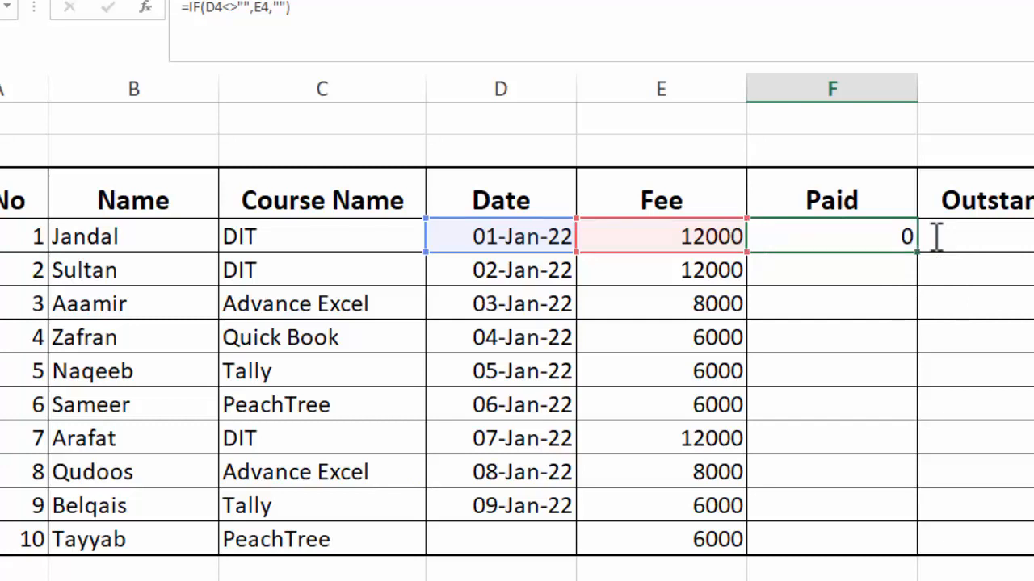
{"action": "left_click", "coordinate": [796, 234]}
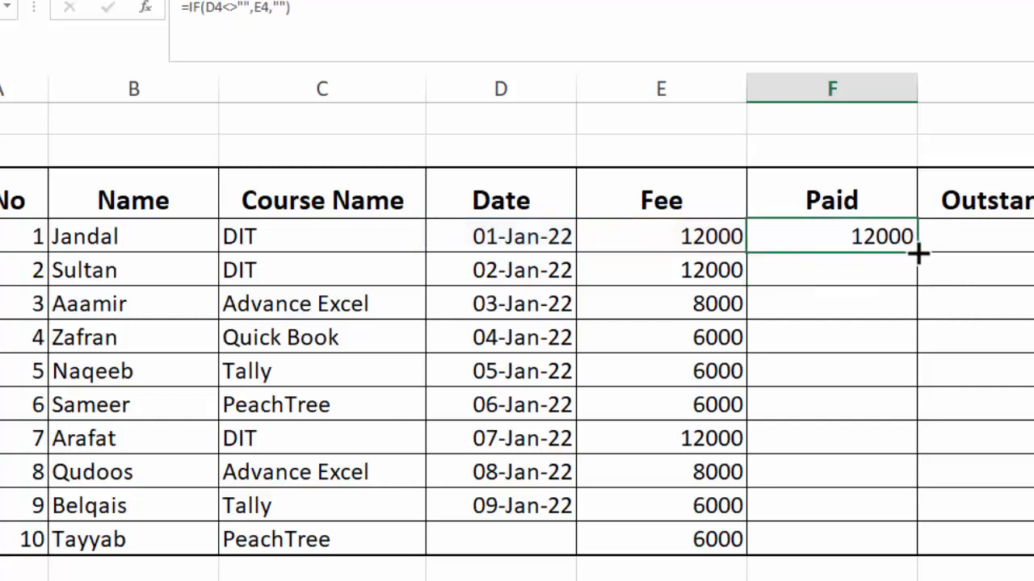
{"action": "double_click", "coordinate": [918, 252]}
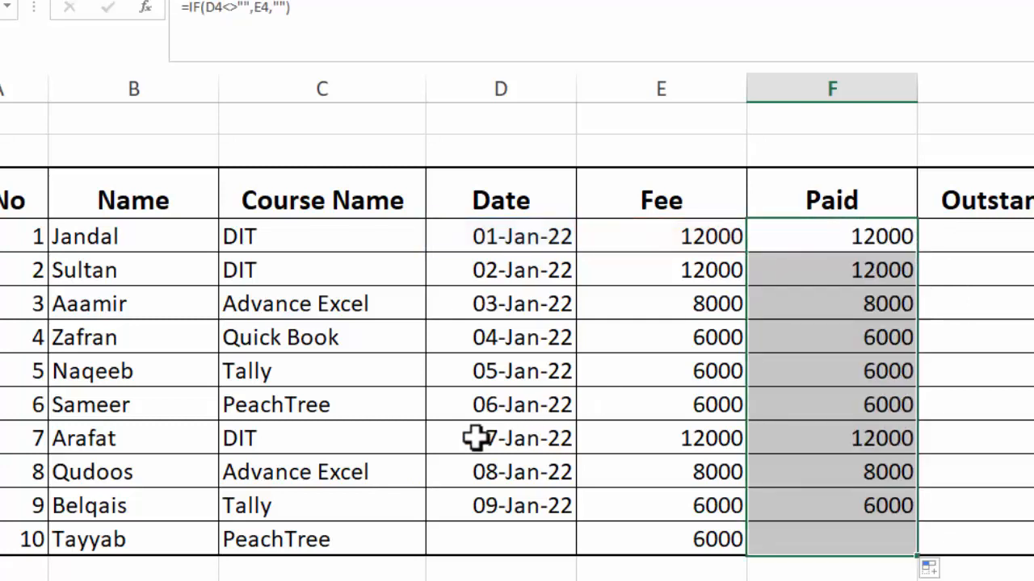
- Clear the payment dates of students 6 to 9 in D9:D12
{"action": "left_click", "coordinate": [535, 411]}
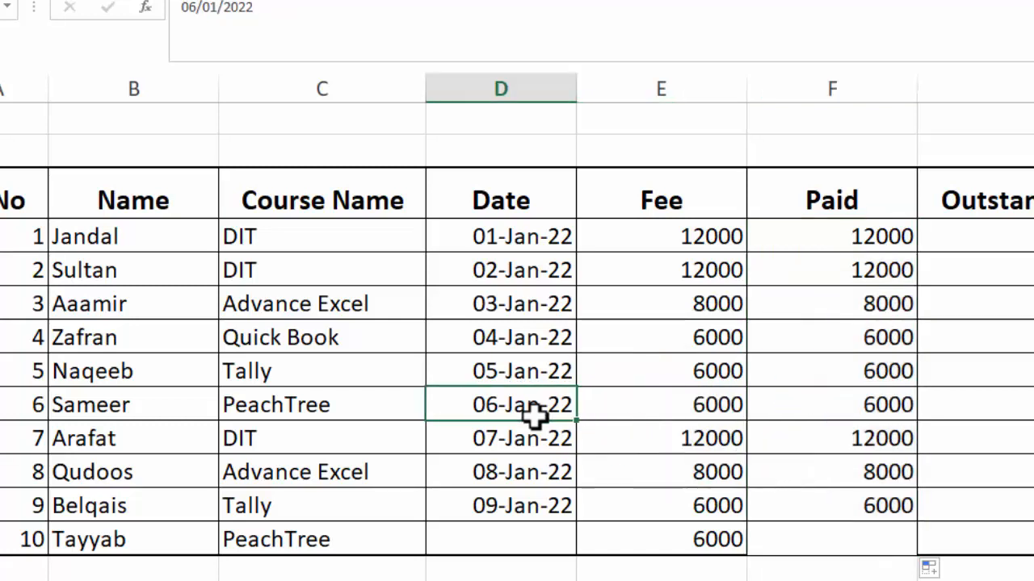
{"action": "key", "text": "BackSpace"}
{"action": "key", "text": "Return"}
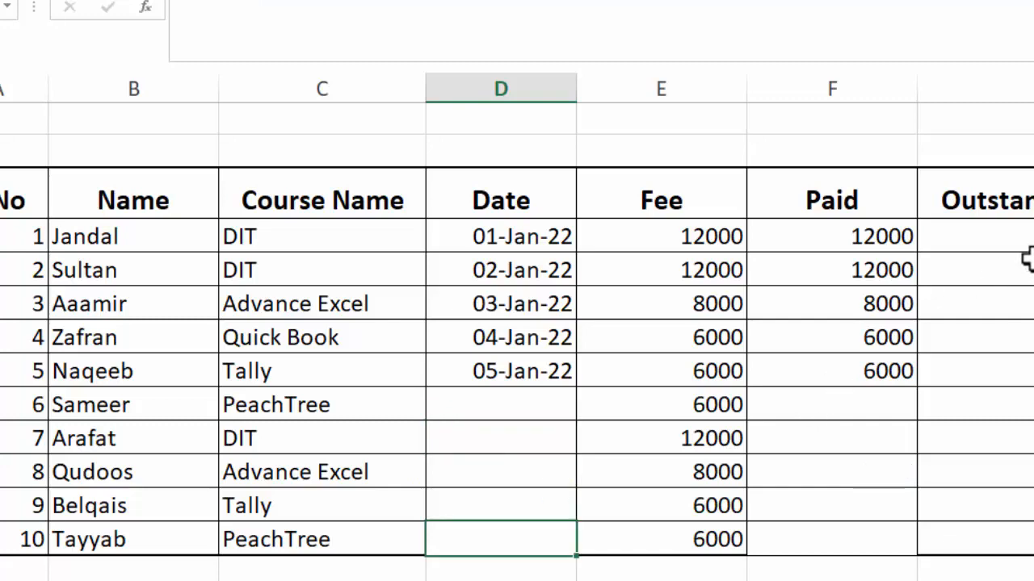
- Begin the Outstanding Balance formula in G4 with an ISBLANK test on the date, =IF(ISBLANK(D4),
{"action": "left_click", "coordinate": [1030, 259]}
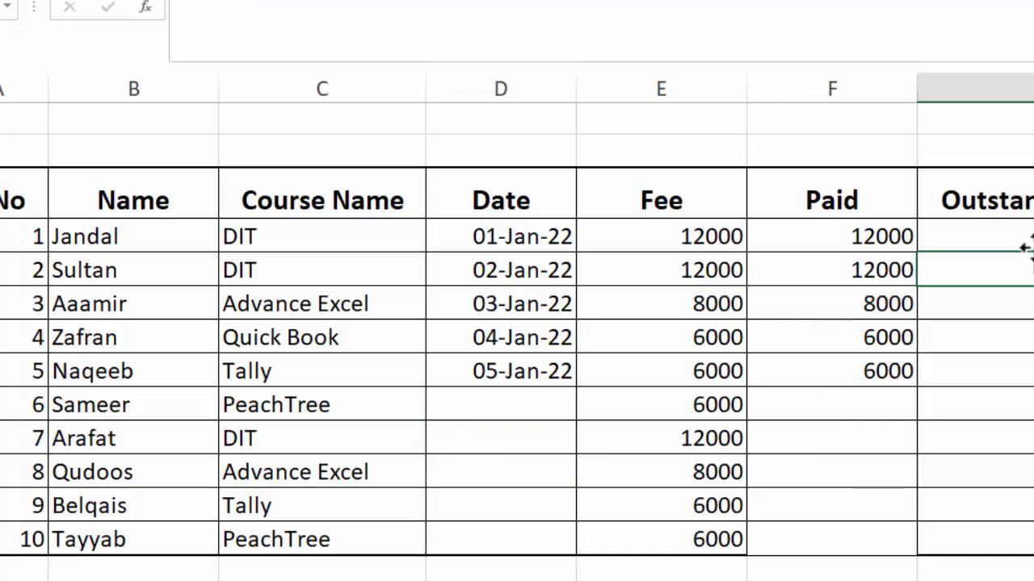
{"action": "left_click", "coordinate": [958, 235]}
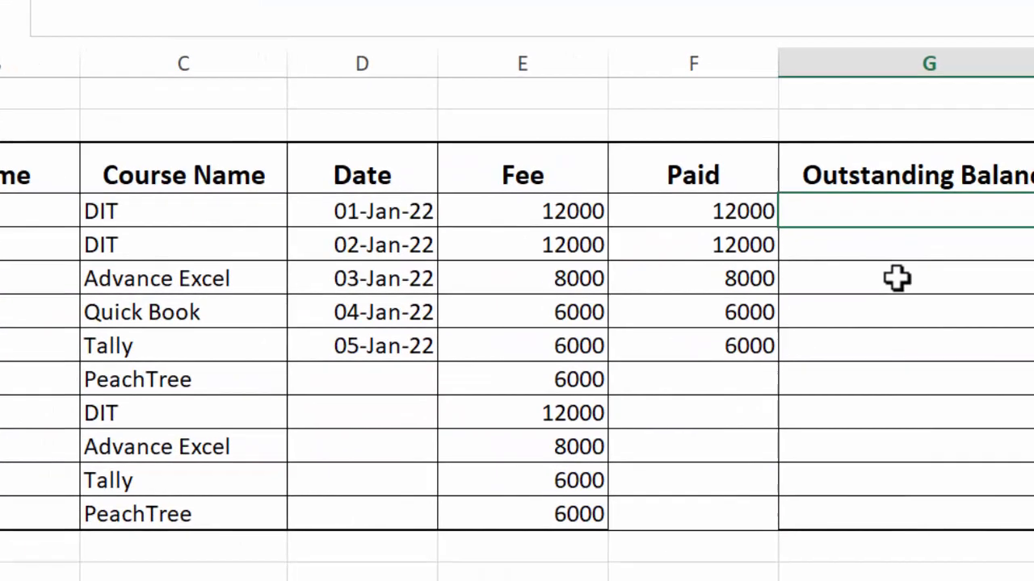
{"action": "type", "text": "=IF"}
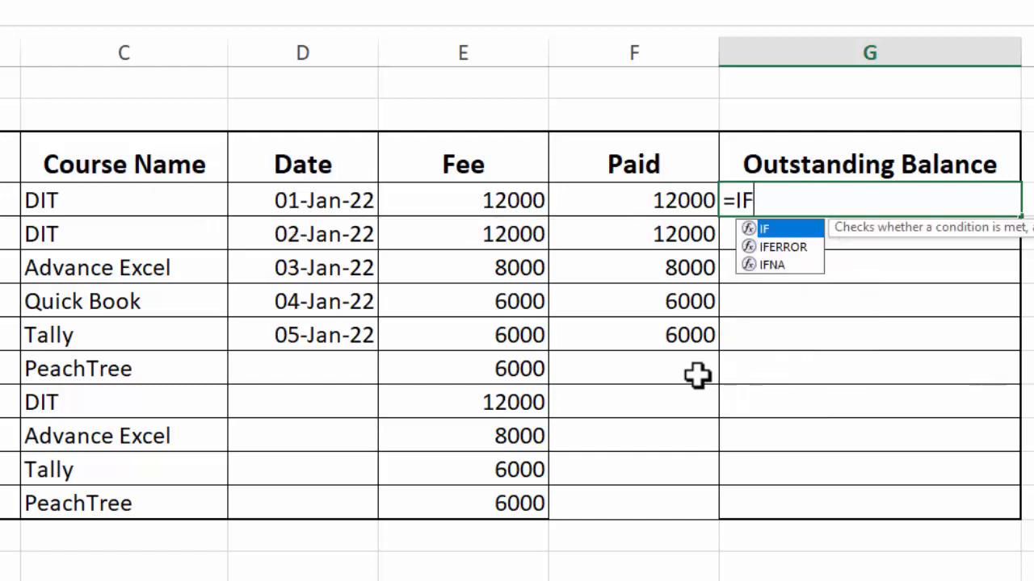
{"action": "type", "text": "(IS"}
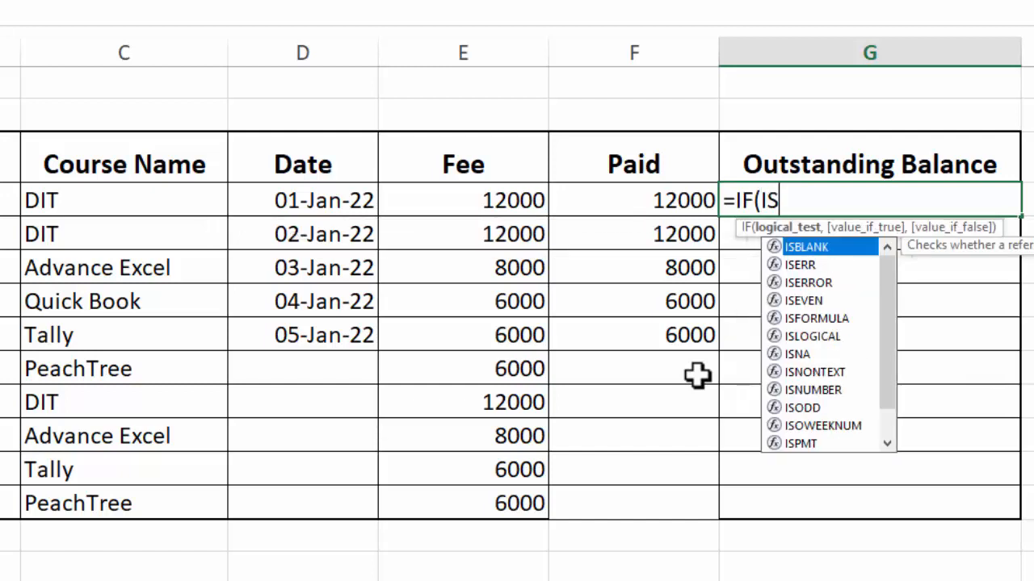
{"action": "type", "text": "BLAN"}
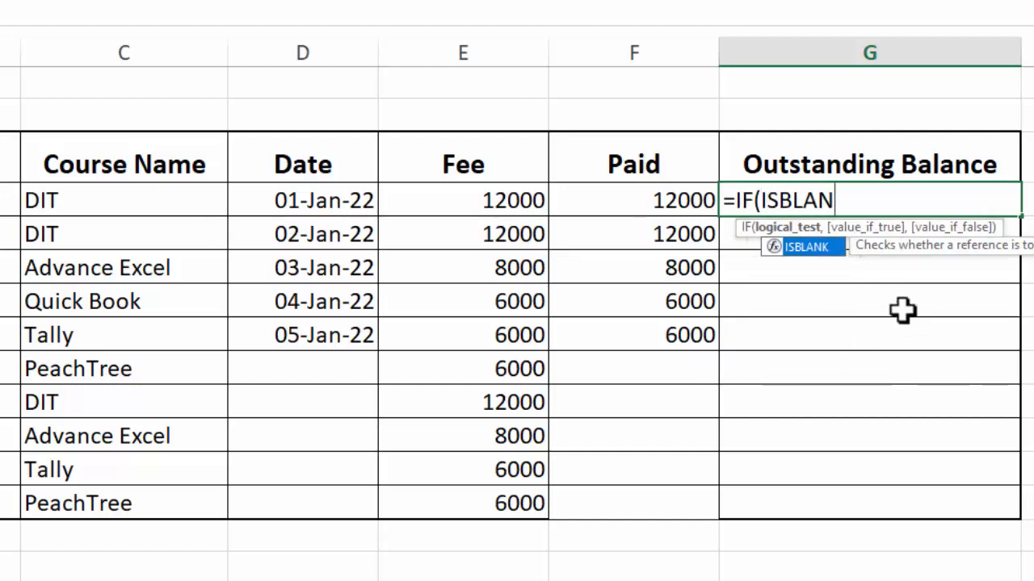
{"action": "double_click", "coordinate": [812, 247]}
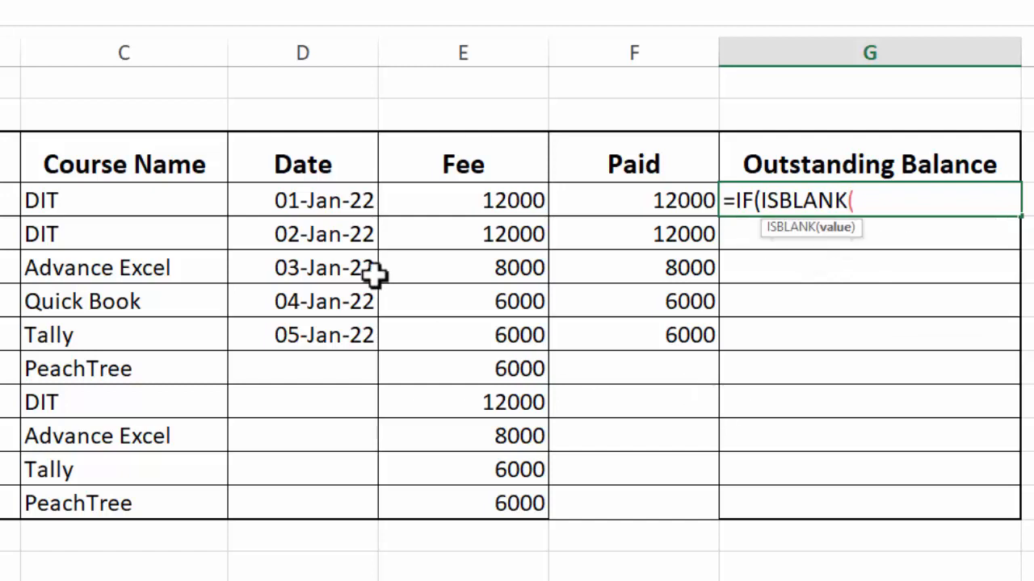
{"action": "left_click", "coordinate": [312, 205]}
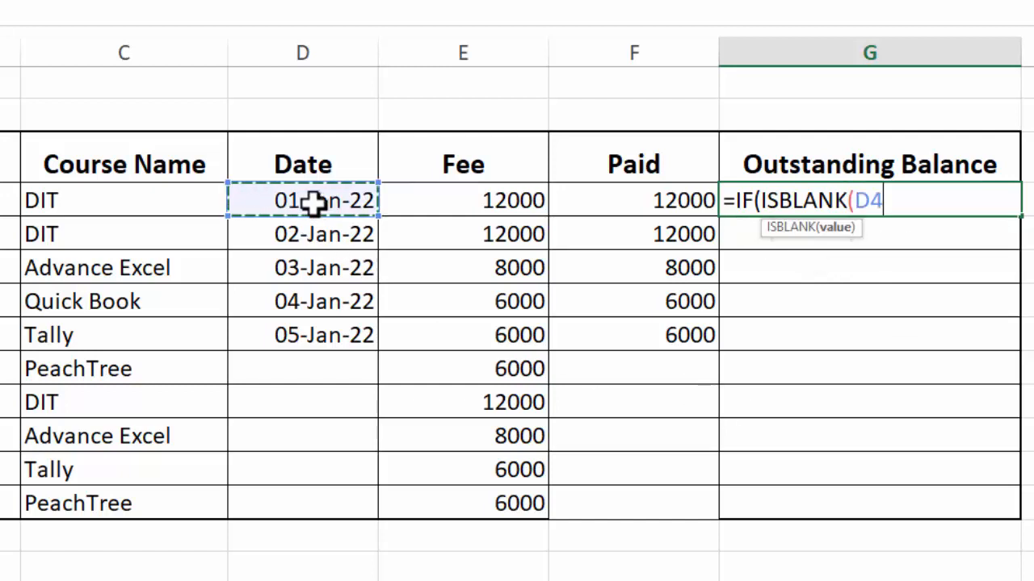
{"action": "type", "text": "),"}
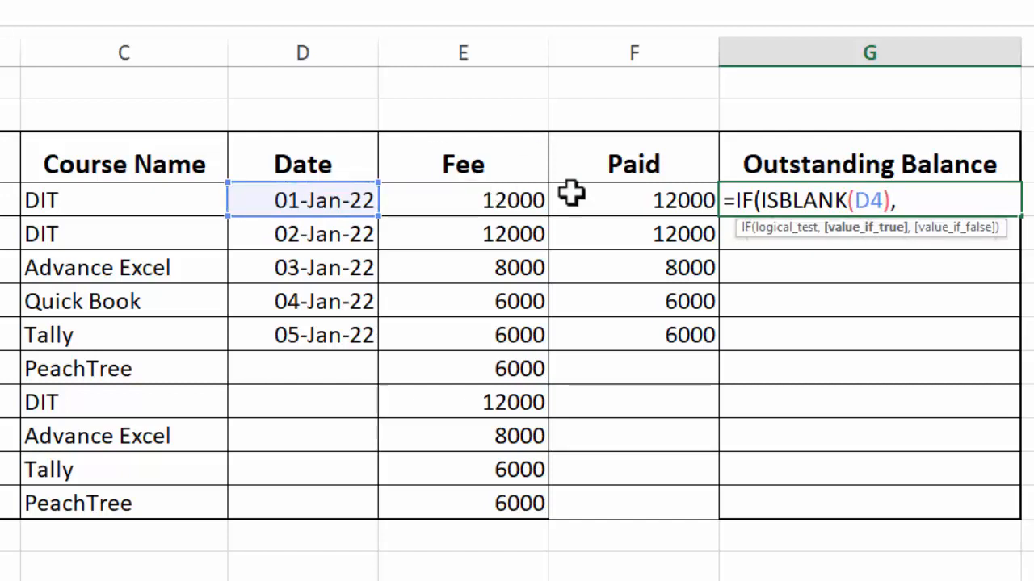
{"action": "left_click", "coordinate": [636, 201]}
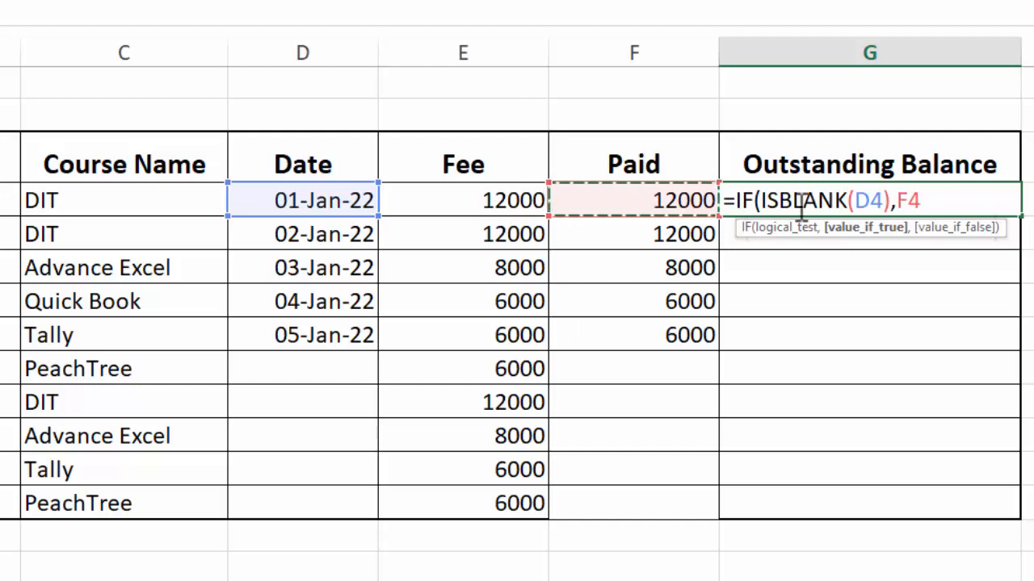
{"action": "left_click", "coordinate": [741, 199]}
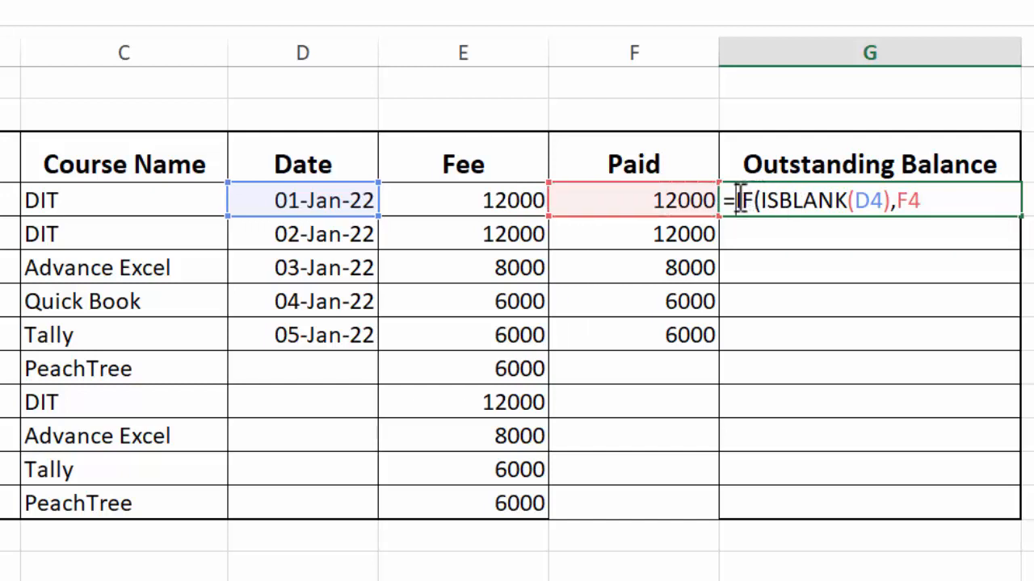
{"action": "left_click", "coordinate": [933, 200]}
{"action": "key", "text": "BackSpace"}
{"action": "key", "text": "BackSpace"}
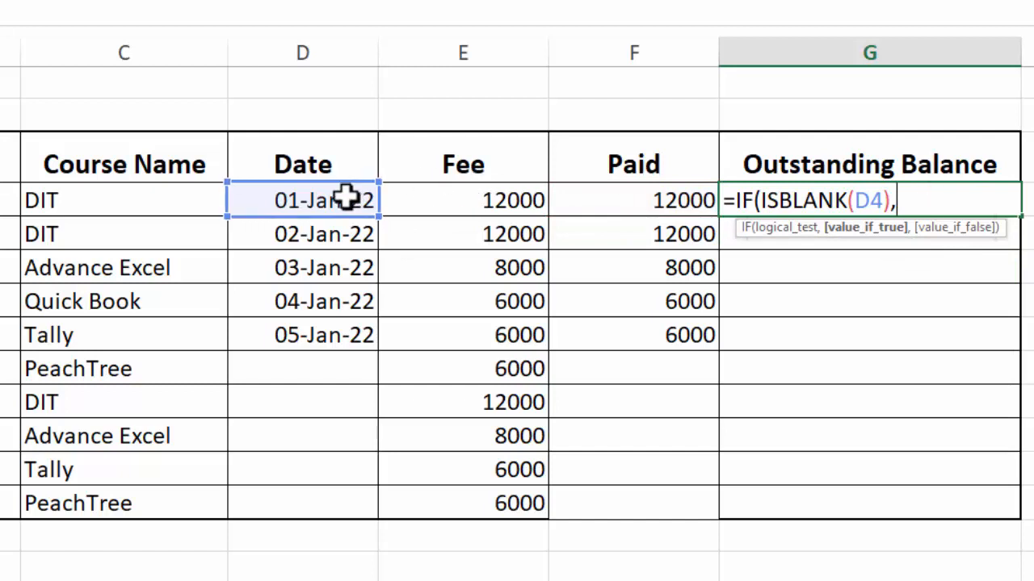
- Complete the Outstanding Balance formula in G4 as =IF(ISBLANK(D4),E4,0) and fill it down to G13
{"action": "left_click", "coordinate": [475, 197]}
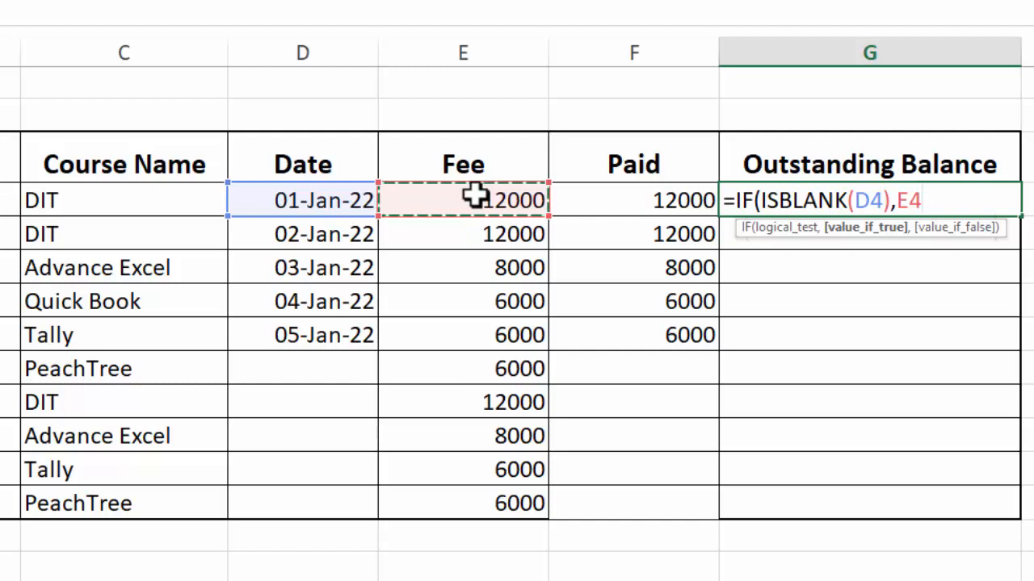
{"action": "type", "text": ":"}
{"action": "key", "text": "BackSpace"}
{"action": "key", "text": "BackSpace"}
{"action": "key", "text": "BackSpace"}
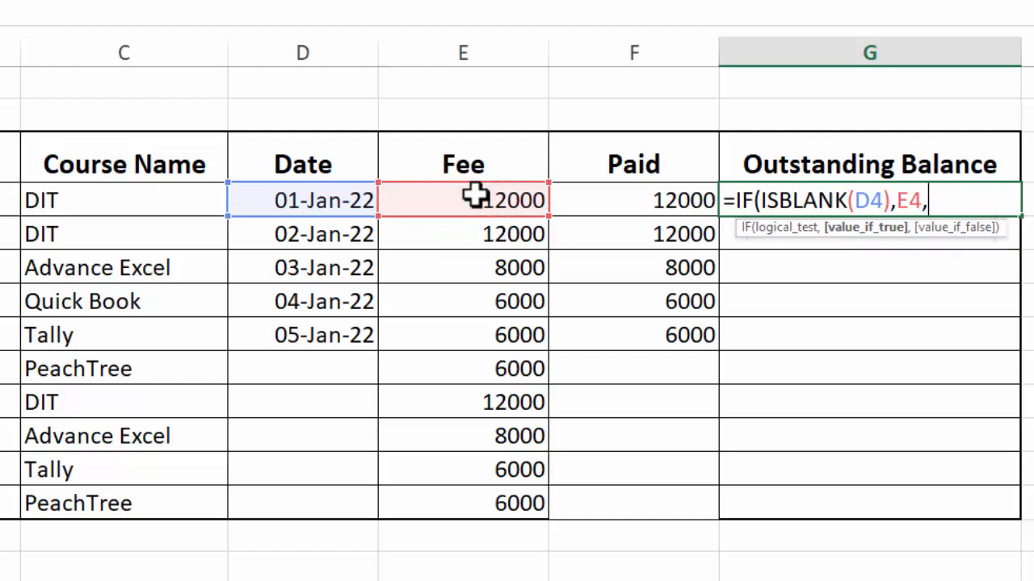
{"action": "type", "text": ","}
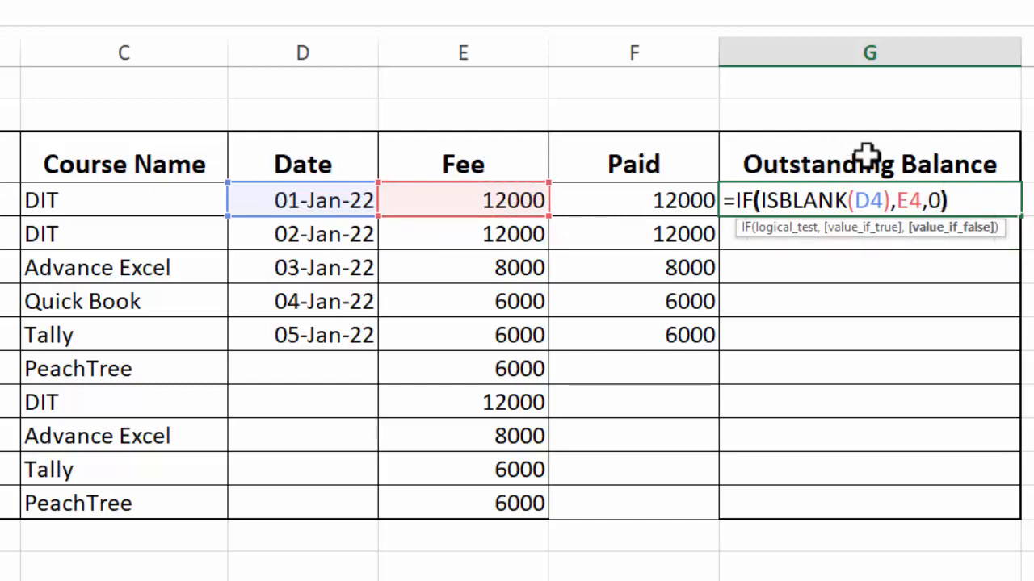
{"action": "key", "text": "Return"}
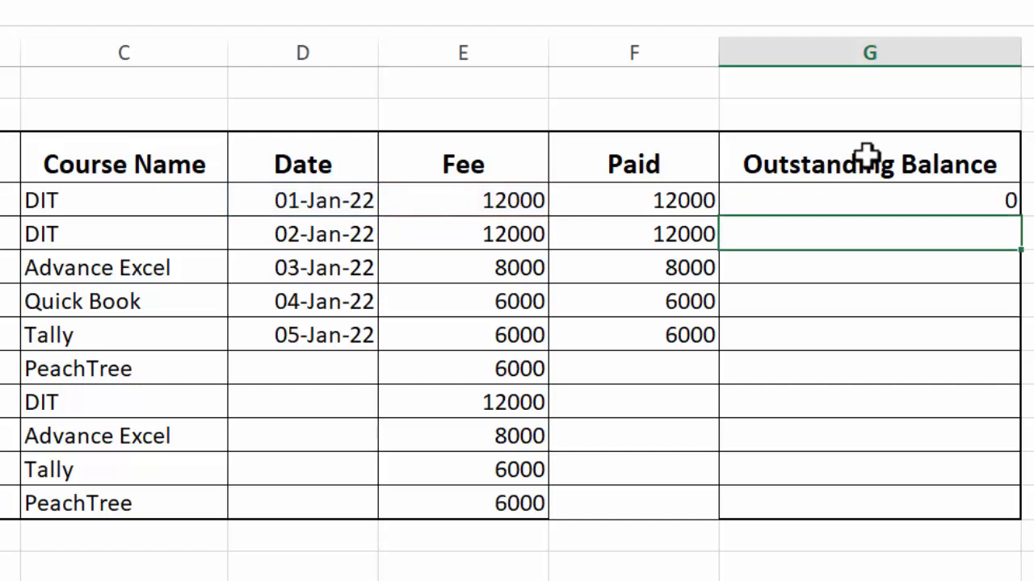
{"action": "left_click", "coordinate": [876, 201]}
{"action": "double_click", "coordinate": [1020, 218]}
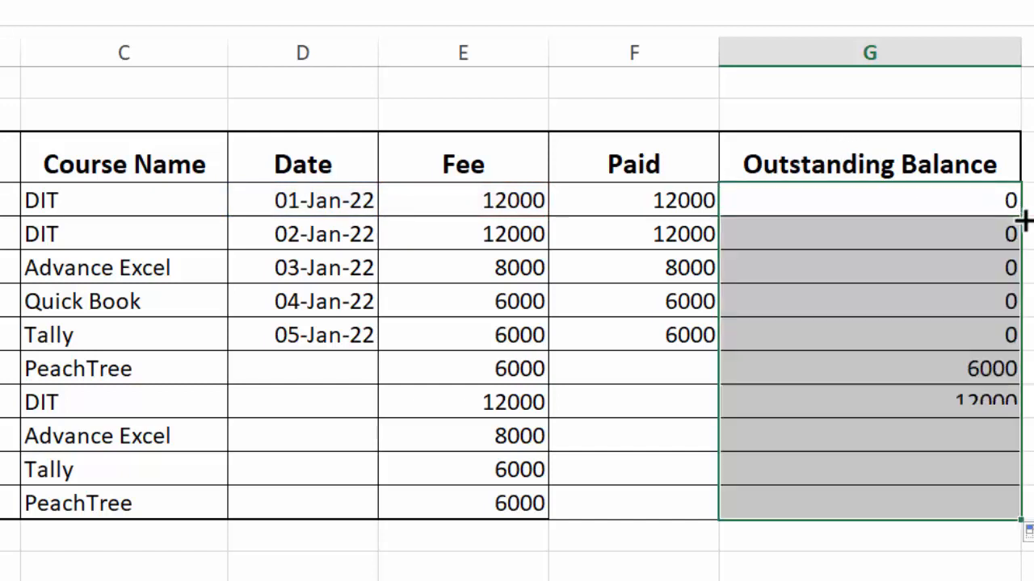
- Review the ISBLANK test and the true and false arguments of the IF formula in G4
{"action": "double_click", "coordinate": [884, 200]}
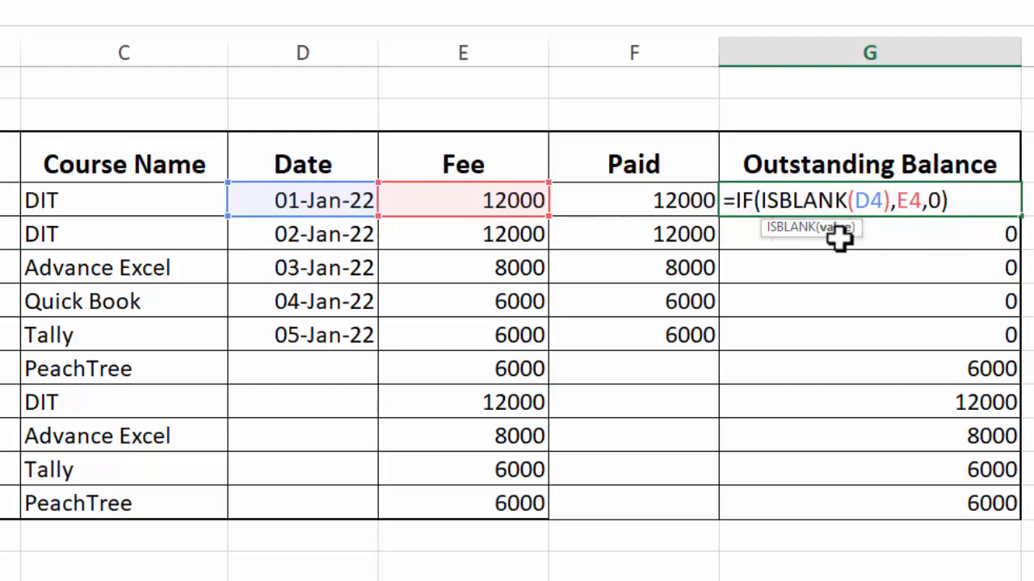
{"action": "left_click", "coordinate": [898, 209]}
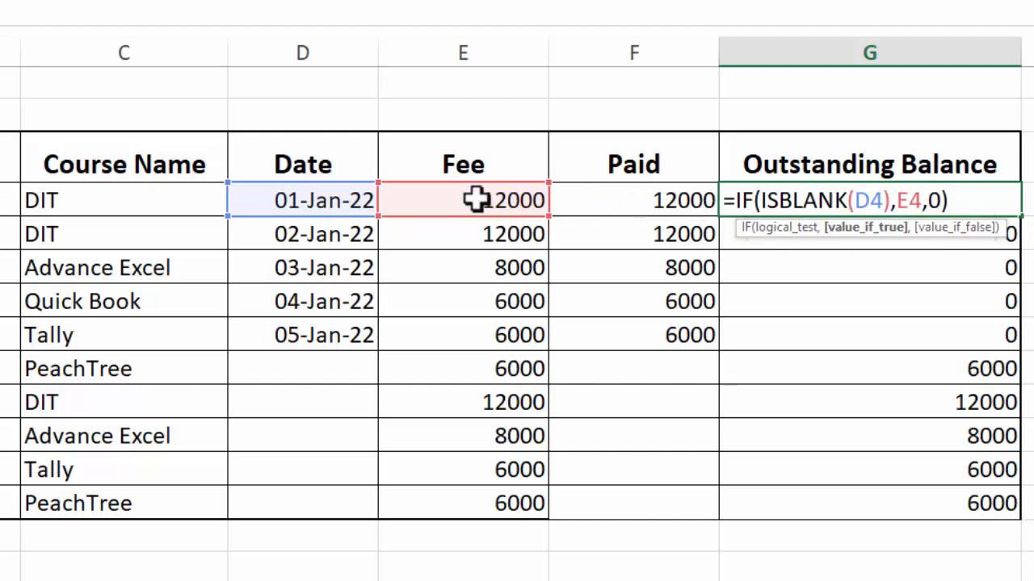
{"action": "left_click", "coordinate": [931, 202]}
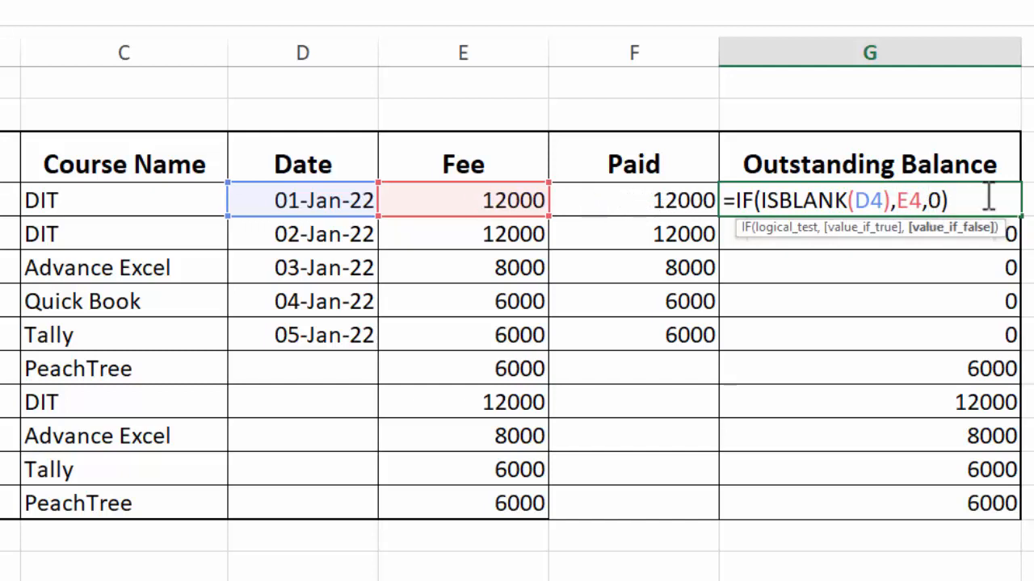
{"action": "left_click", "coordinate": [989, 199]}
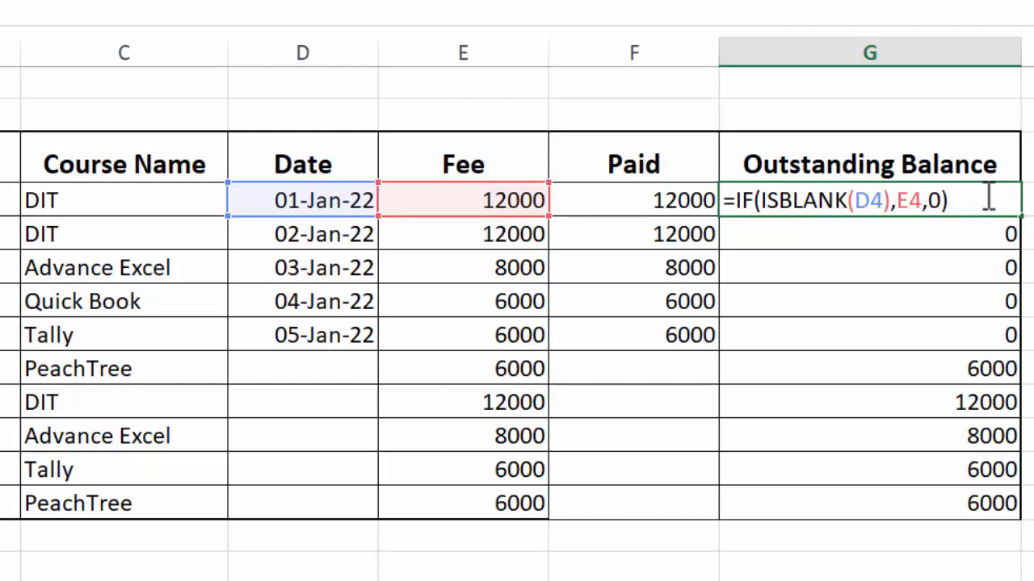
{"action": "key", "text": "Return"}
- Apply the comma number style to the Outstanding Balance values in G4:G13
{"action": "left_click", "coordinate": [982, 196]}
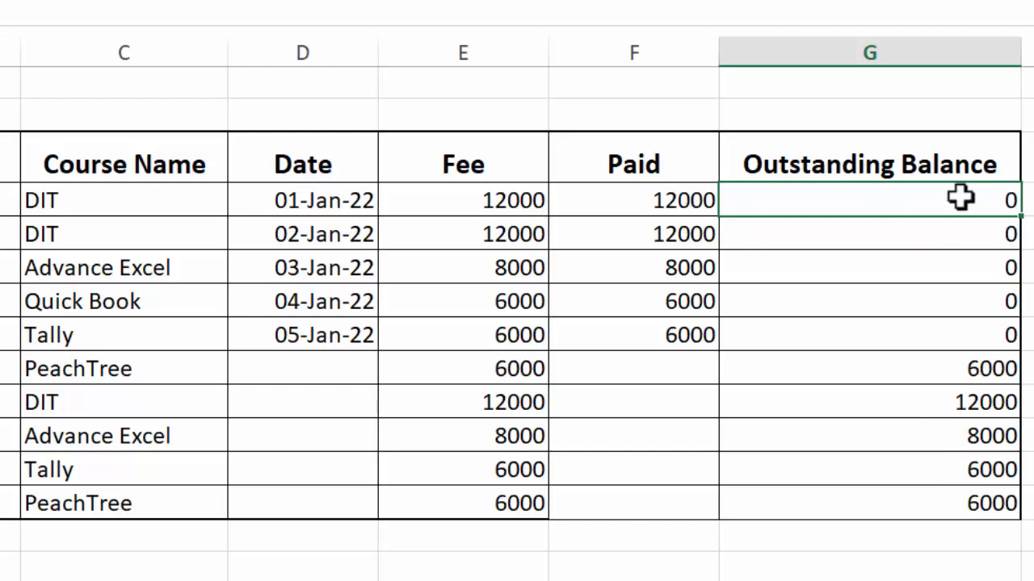
{"action": "left_click_drag", "start_coordinate": [961, 197], "coordinate": [987, 501]}
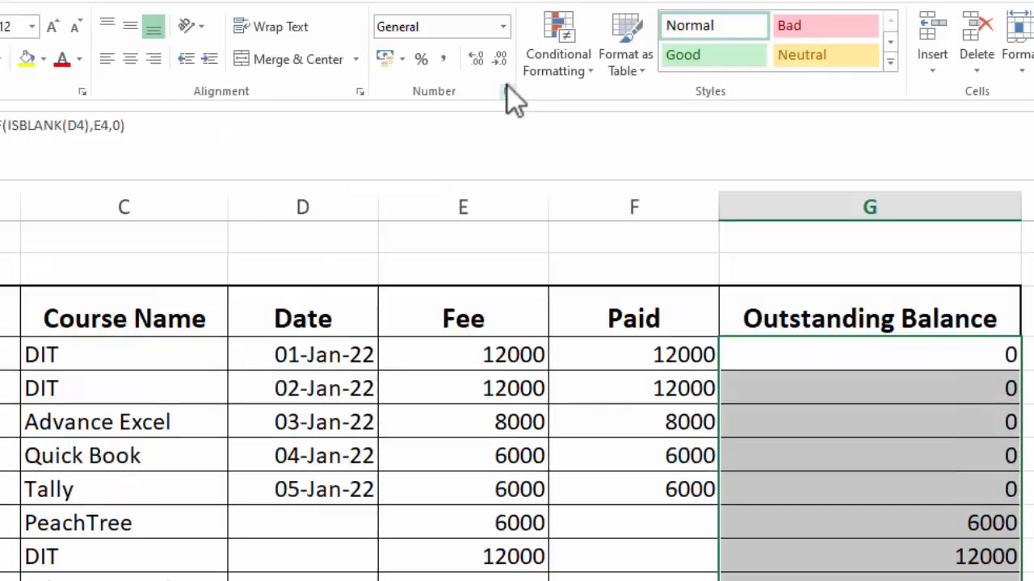
{"action": "left_click", "coordinate": [444, 62]}
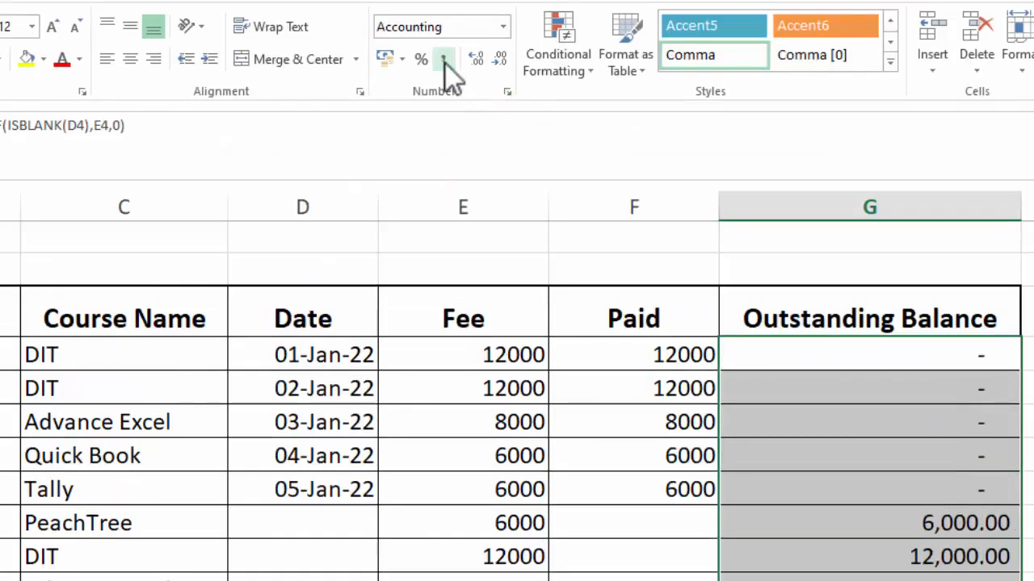
- Apply the comma style to the Fee, Paid and Outstanding Balance values in E4:G13 and remove both decimal places
{"action": "left_click_drag", "start_coordinate": [445, 340], "coordinate": [870, 580]}
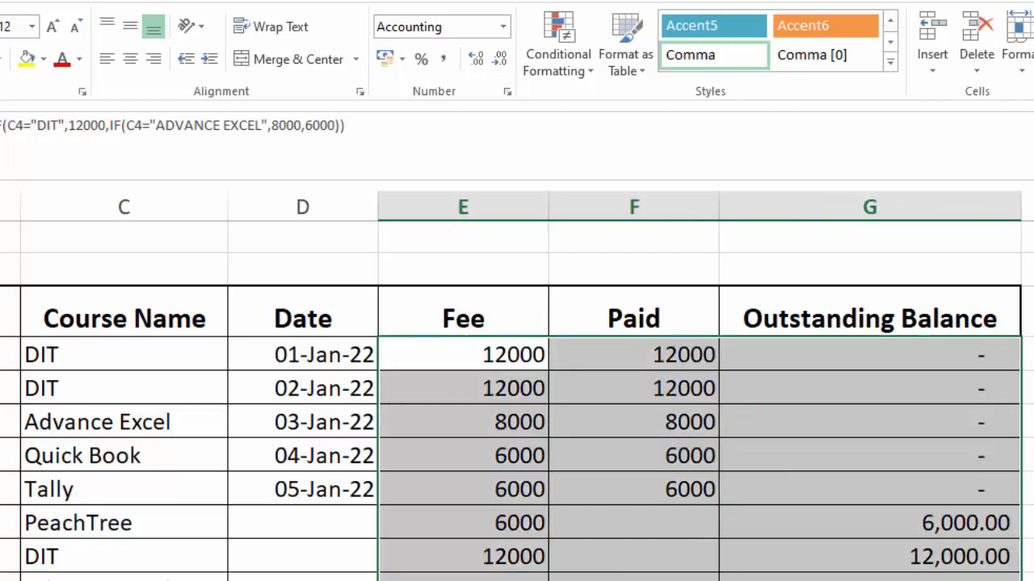
{"action": "left_click", "coordinate": [440, 59]}
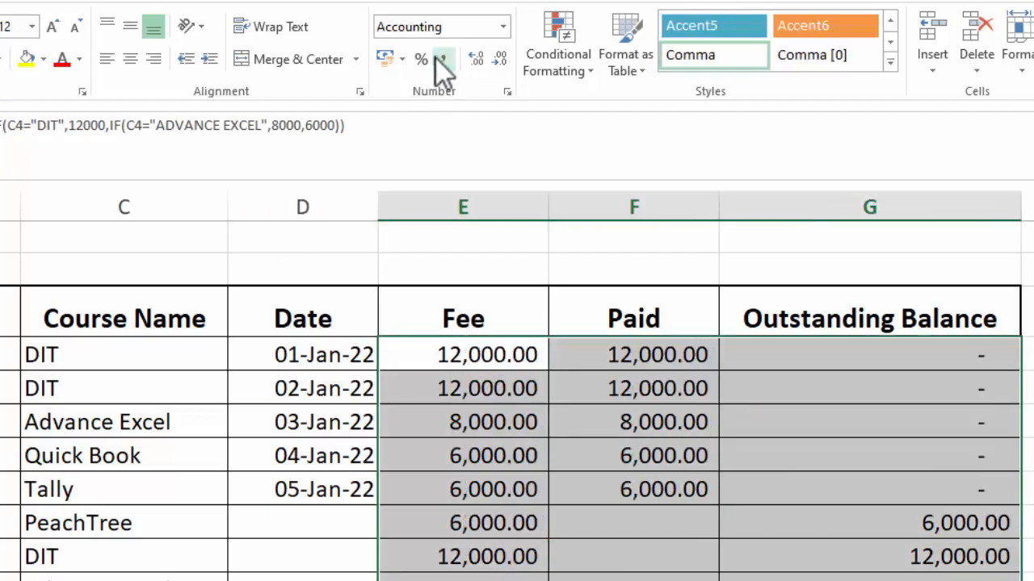
{"action": "left_click", "coordinate": [500, 59]}
{"action": "left_click", "coordinate": [507, 58]}
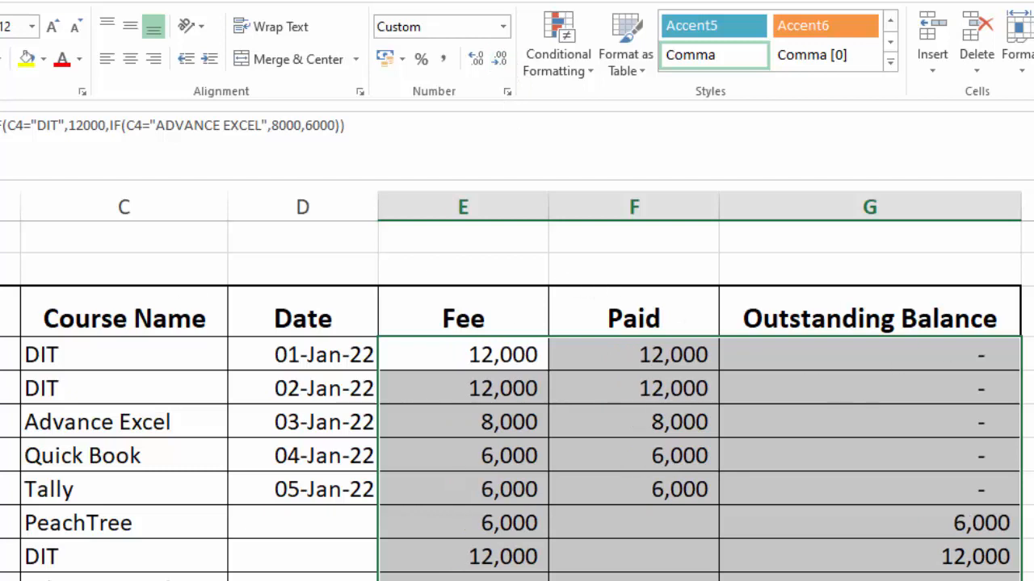
- Give the header row A3:G3 a standard blue fill with white text and make the row slightly taller
{"action": "left_click_drag", "start_coordinate": [4, 315], "coordinate": [766, 331]}
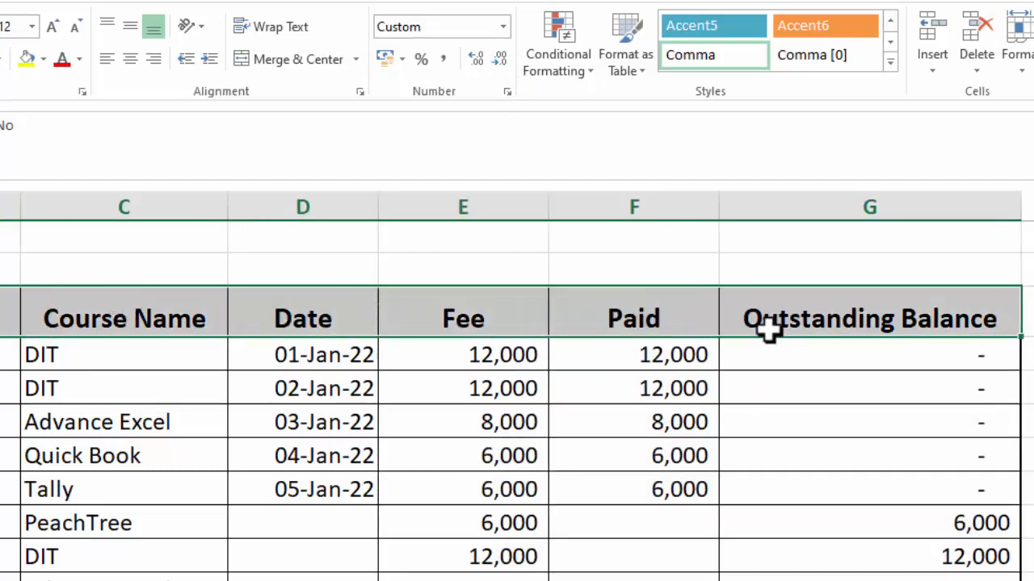
{"action": "left_click", "coordinate": [44, 61]}
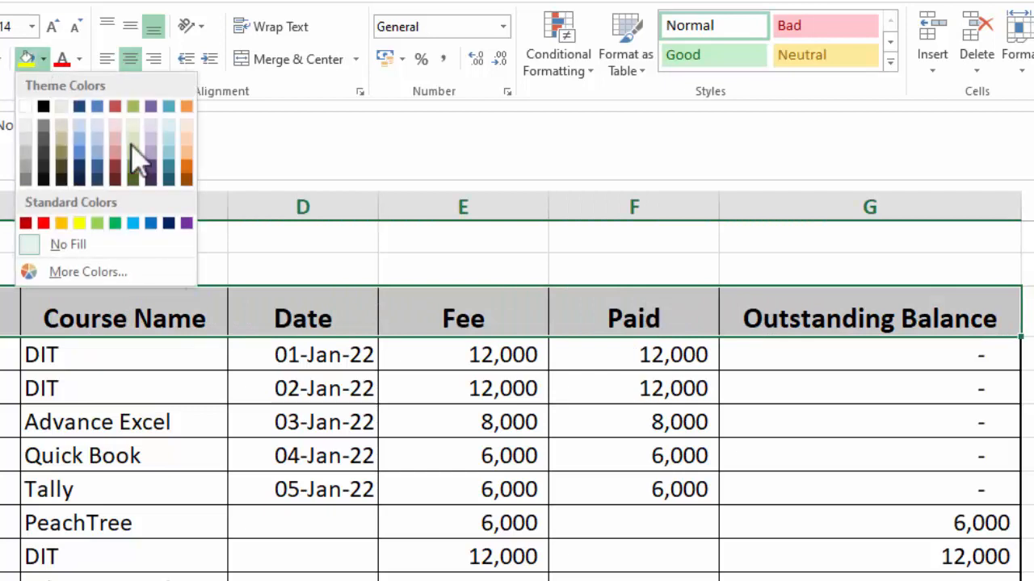
{"action": "left_click", "coordinate": [151, 224]}
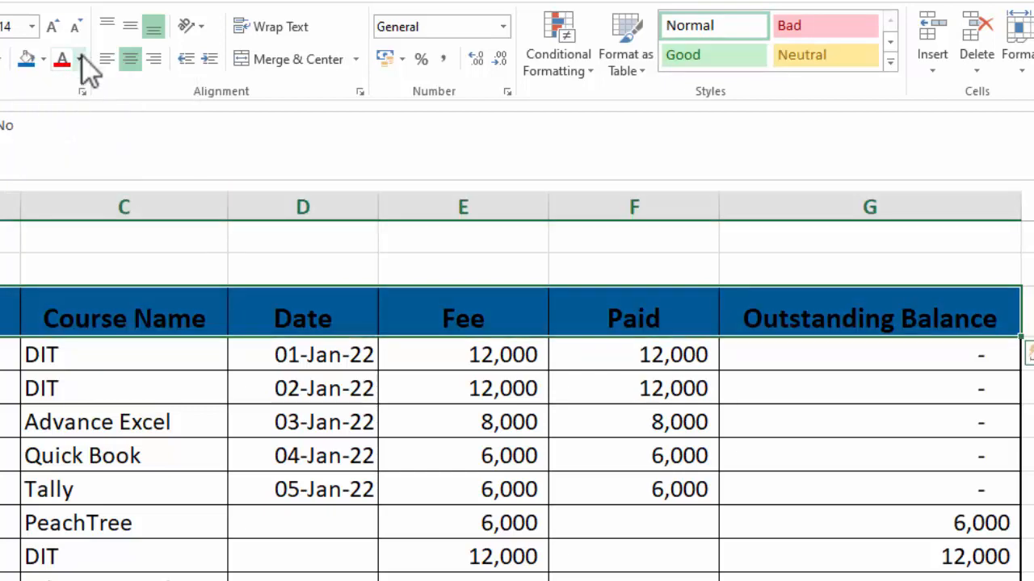
{"action": "left_click", "coordinate": [81, 59]}
{"action": "left_click", "coordinate": [61, 136]}
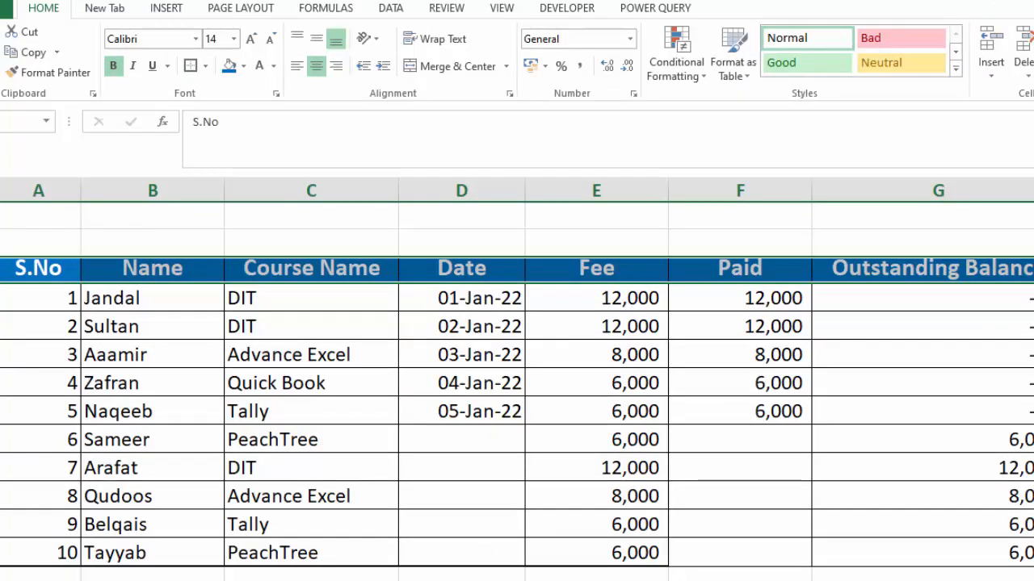
{"action": "left_click_drag", "start_coordinate": [0, 284], "coordinate": [0, 290]}
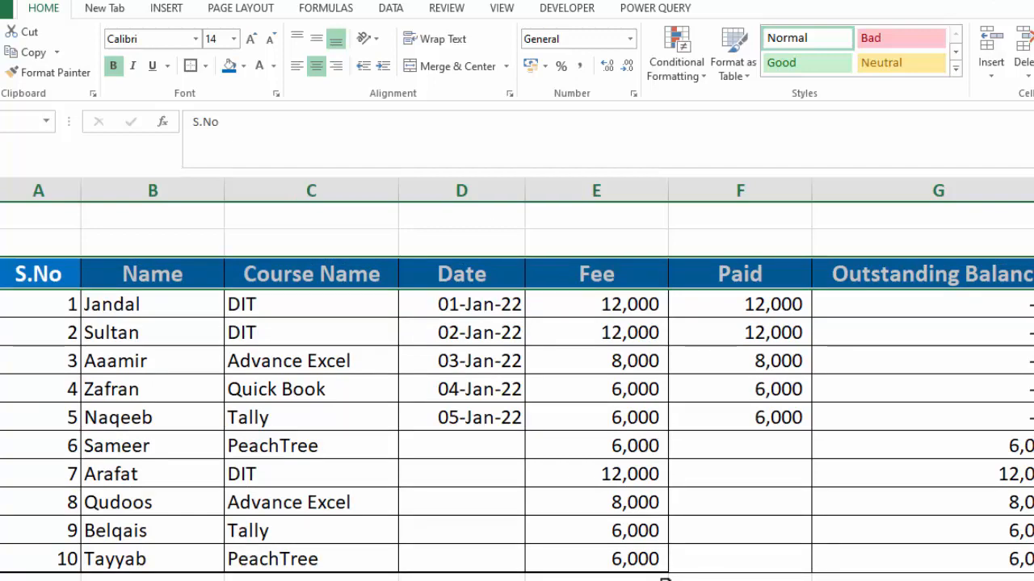
- Add a bold Total Outstanding row below the table, with the label across E14:F14 and the sum of G4:G13 in G14
{"action": "left_click", "coordinate": [676, 580]}
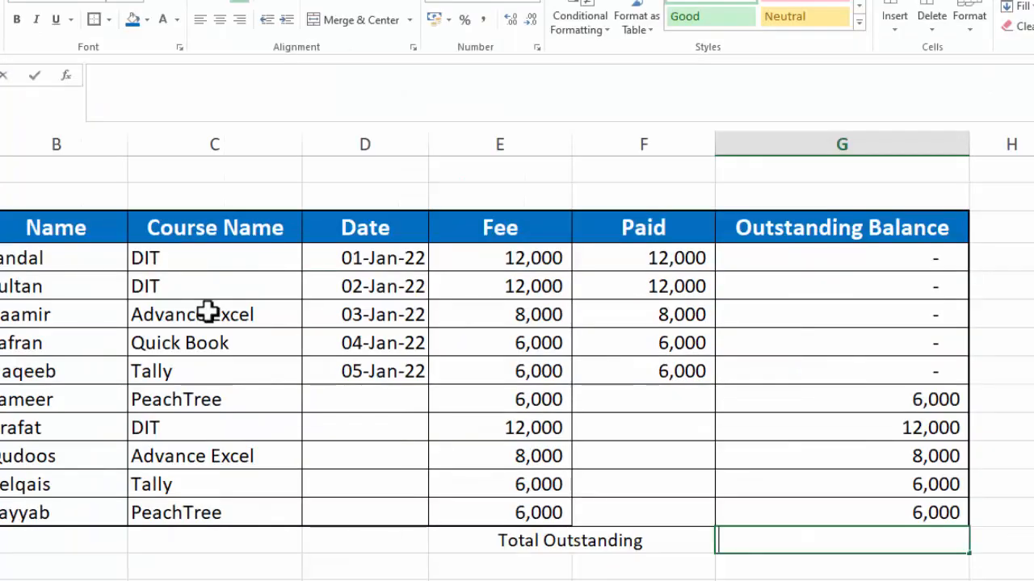
{"action": "key", "text": "alt+equal"}
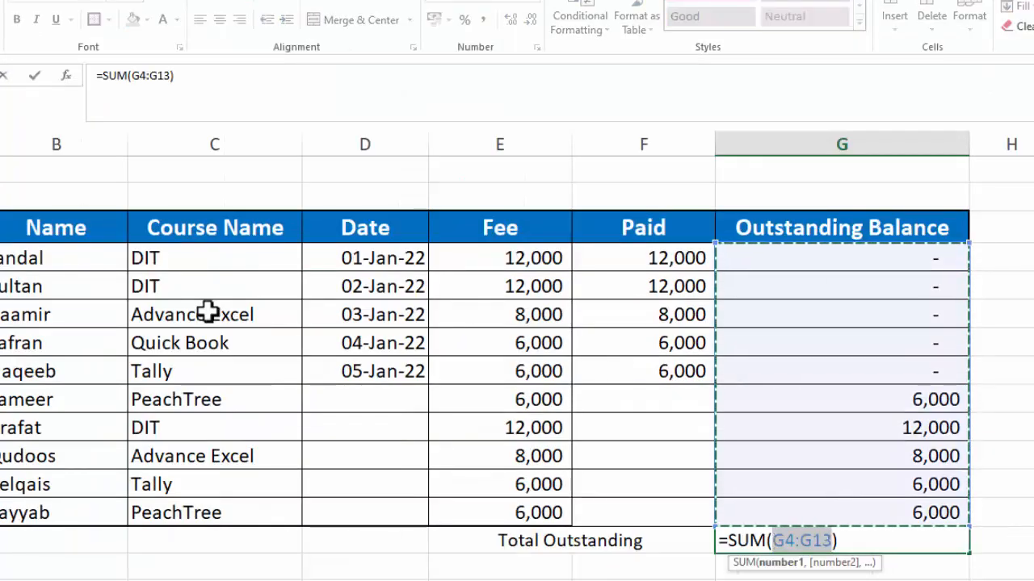
{"action": "key", "text": "Return"}
{"action": "left_click", "coordinate": [21, 22]}
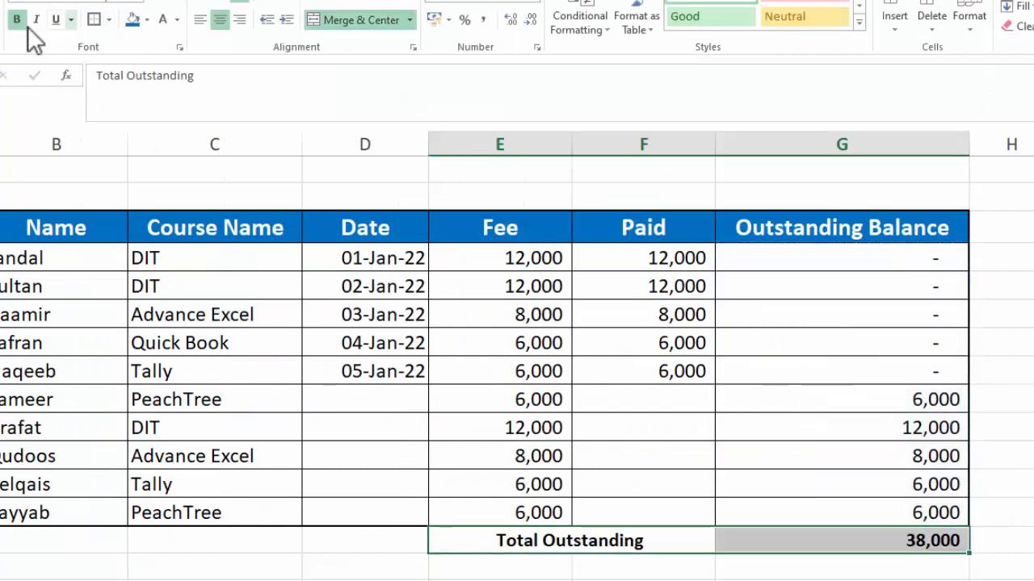
{"action": "left_click", "coordinate": [1032, 469]}
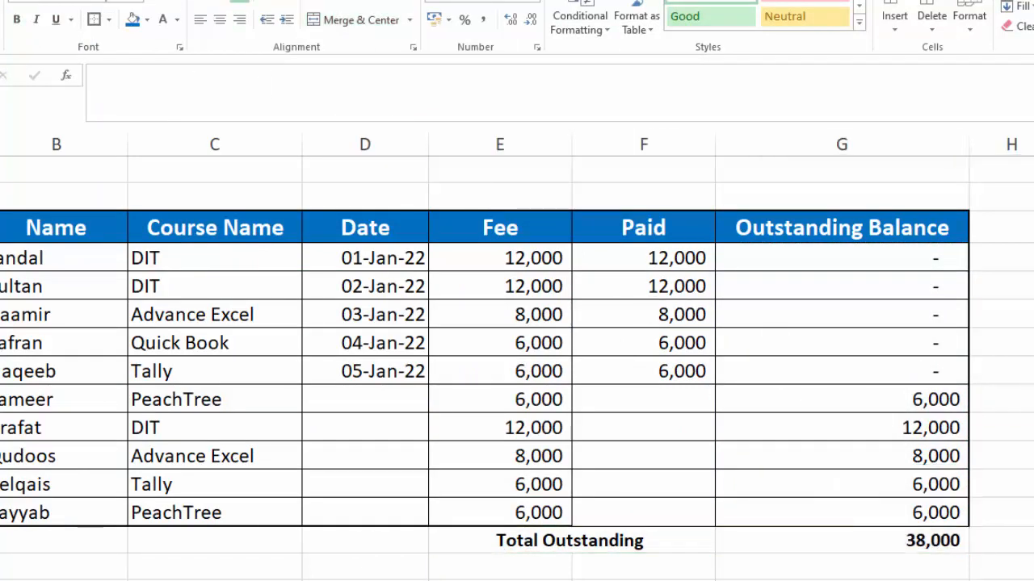
- AutoFit the report's column widths to their contents and outline the Total Outstanding row E14:G14 with a border
{"action": "double_click", "coordinate": [128, 146]}
{"action": "double_click", "coordinate": [233, 141]}
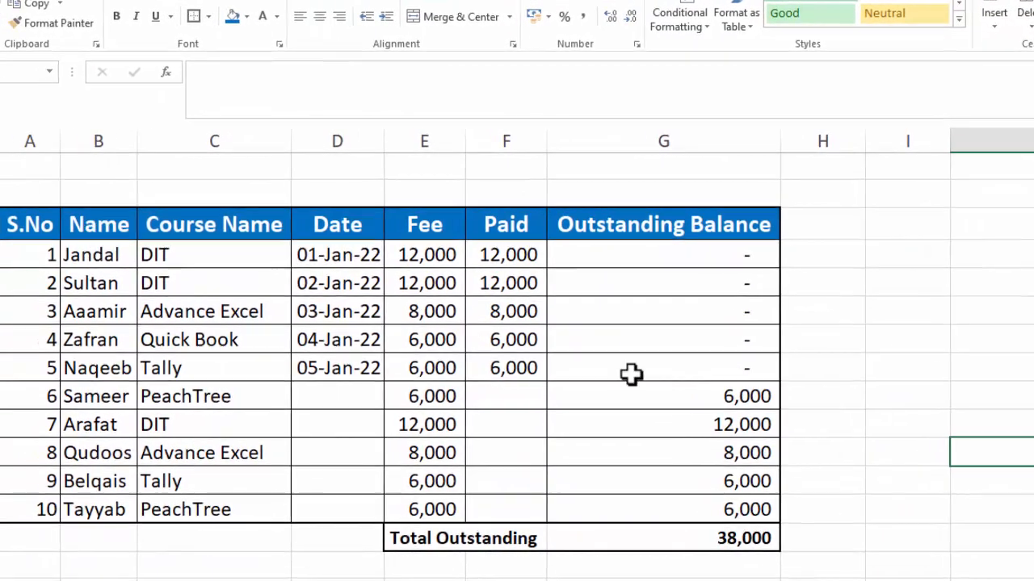
{"action": "left_click", "coordinate": [1021, 528]}
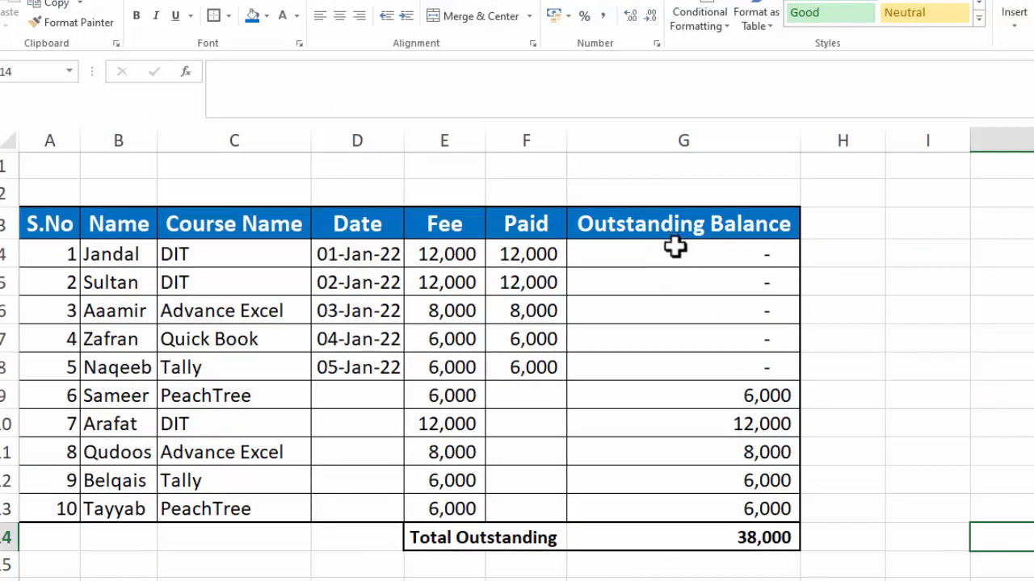
- Insert a 2-D pie chart from the Outstanding Balance values in G4:G13
{"action": "left_click_drag", "start_coordinate": [677, 248], "coordinate": [683, 509]}
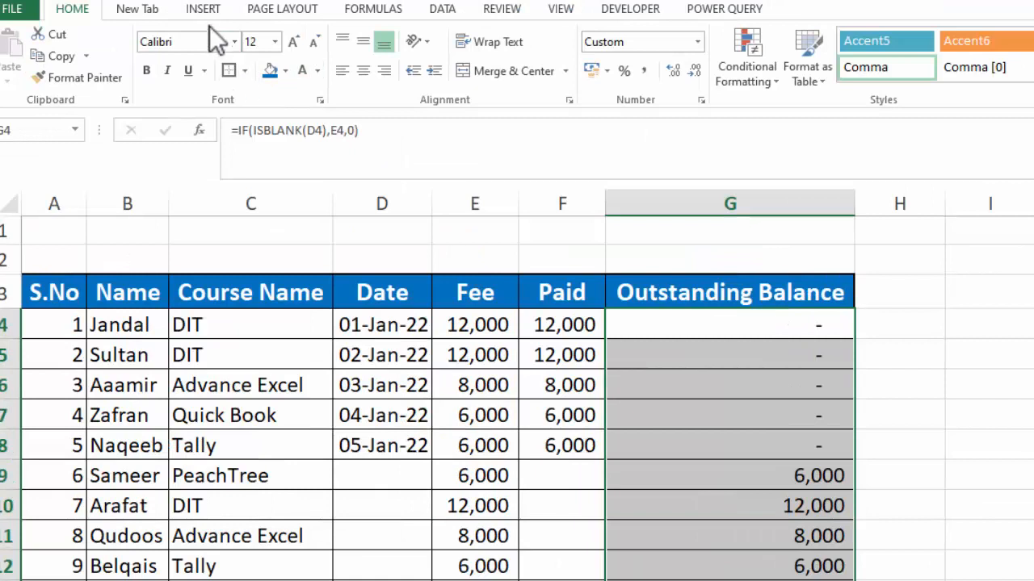
{"action": "left_click", "coordinate": [212, 12]}
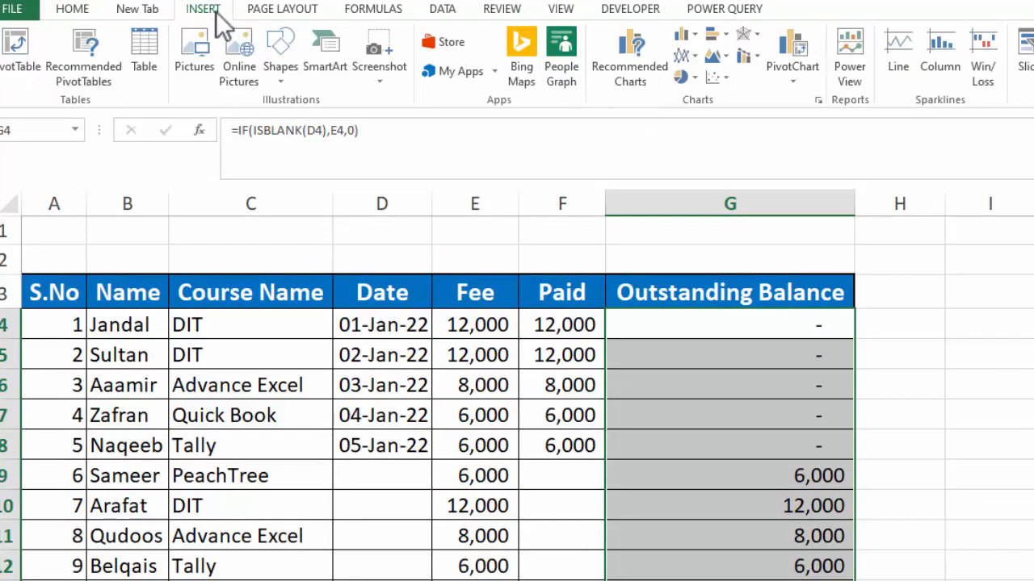
{"action": "left_click", "coordinate": [695, 80]}
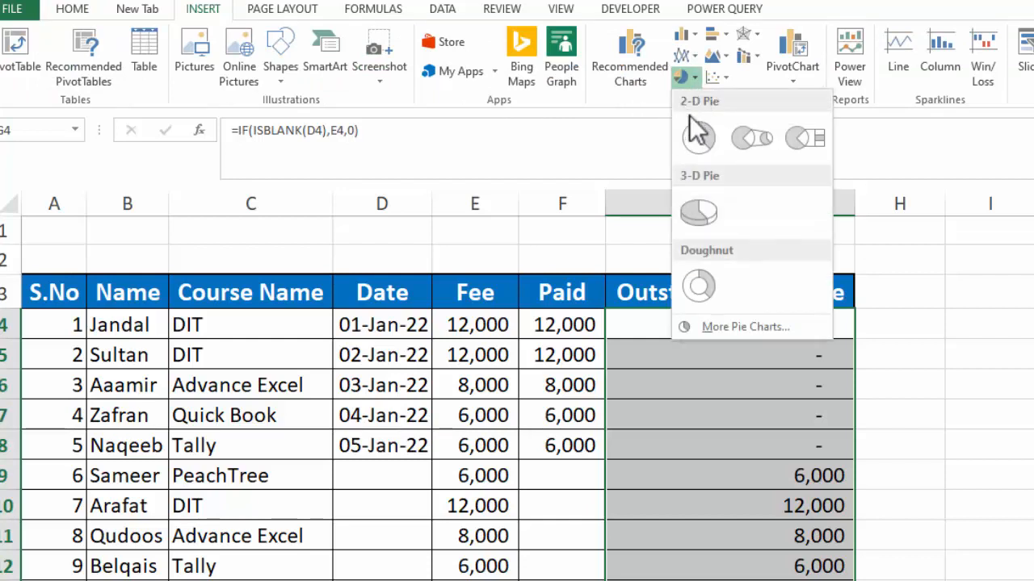
{"action": "left_click", "coordinate": [700, 144]}
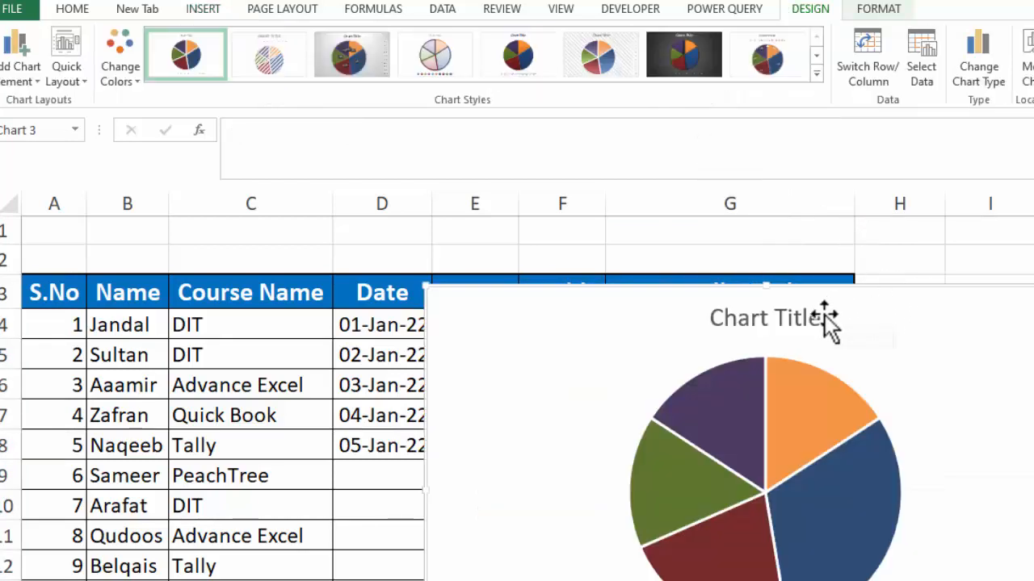
- Resize and place the pie chart beside the Outstanding Balance column, and delete it
{"action": "left_click_drag", "start_coordinate": [881, 291], "coordinate": [1033, 245]}
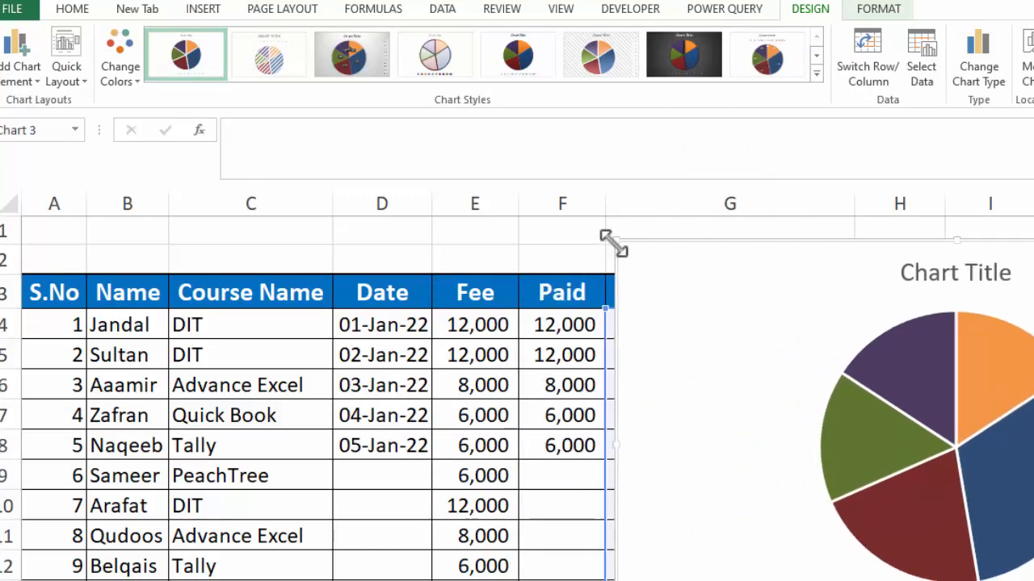
{"action": "left_click_drag", "start_coordinate": [611, 240], "coordinate": [776, 274]}
{"action": "left_click_drag", "start_coordinate": [666, 266], "coordinate": [734, 254]}
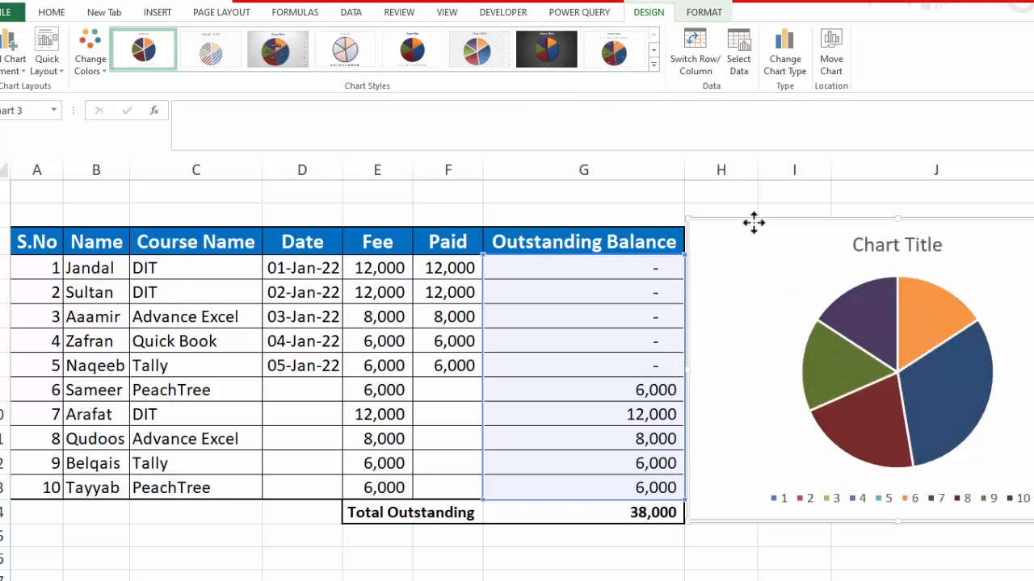
{"action": "key", "text": "Delete"}
{"action": "left_click", "coordinate": [763, 372]}
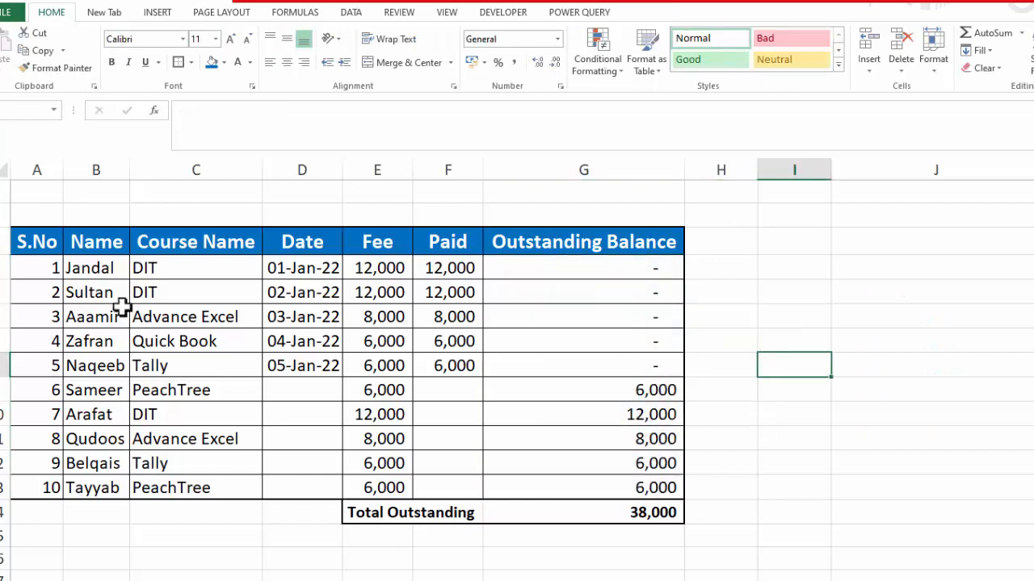
- Insert a 2-D pie chart from the names in B4:B13 and the outstanding balances in G4:G13
{"action": "left_click_drag", "start_coordinate": [90, 267], "coordinate": [101, 481]}
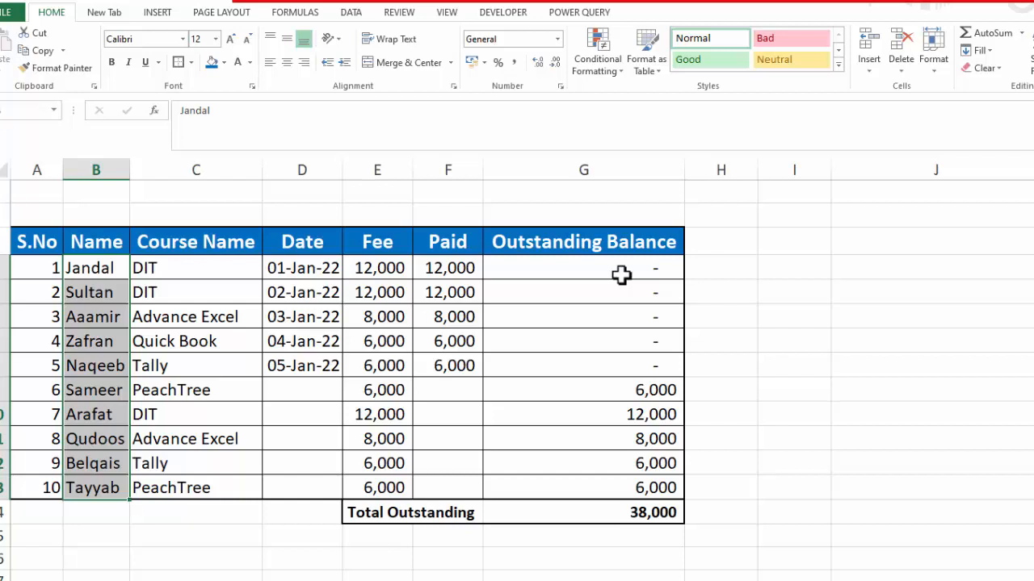
{"action": "left_click_drag", "start_coordinate": [622, 275], "coordinate": [618, 487]}
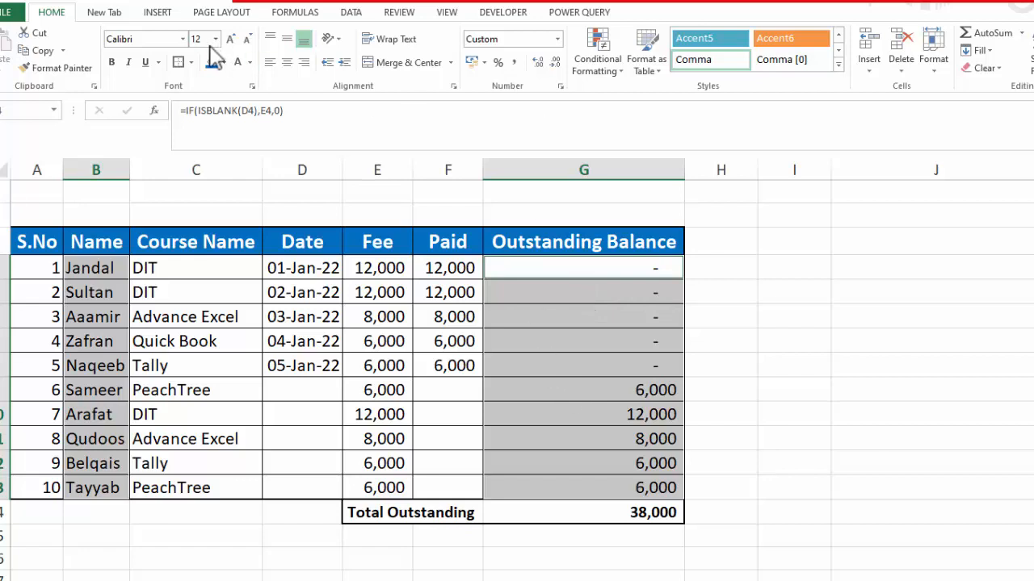
{"action": "left_click", "coordinate": [158, 13]}
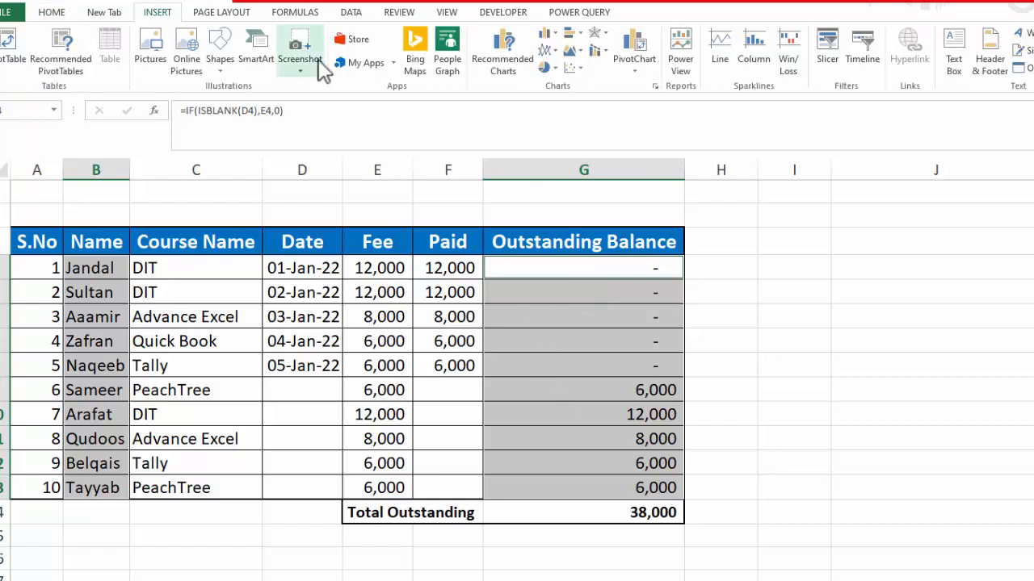
{"action": "left_click", "coordinate": [546, 69]}
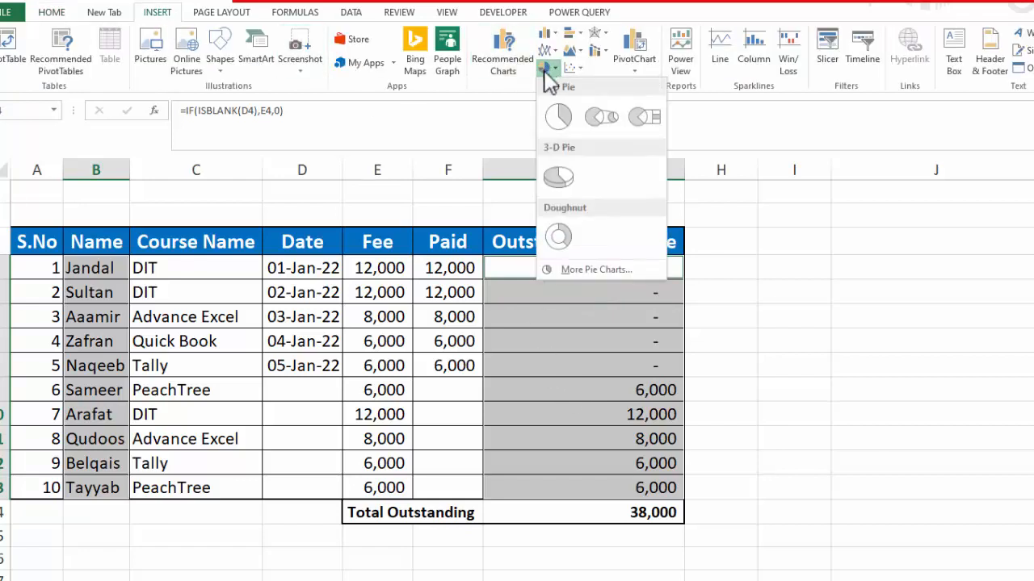
{"action": "left_click", "coordinate": [557, 119]}
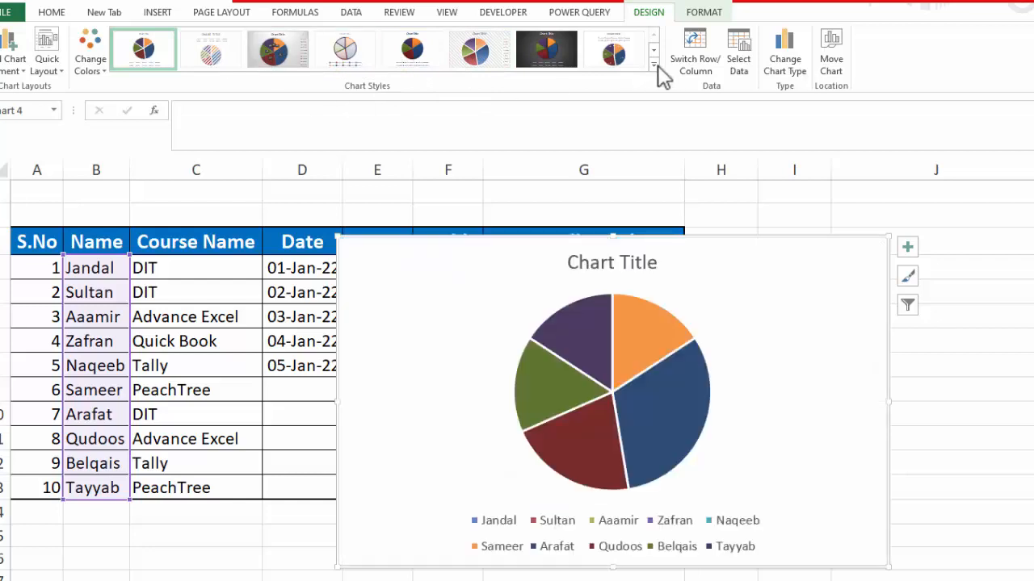
- Browse the available chart styles for the ten-name pie chart, and delete the chart
{"action": "left_click", "coordinate": [654, 65]}
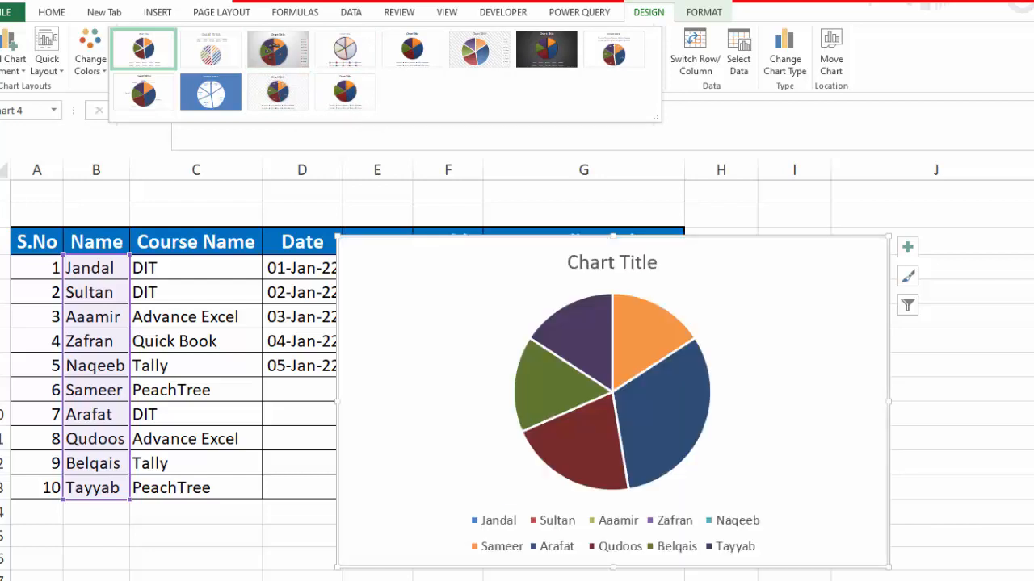
{"action": "left_click", "coordinate": [878, 246]}
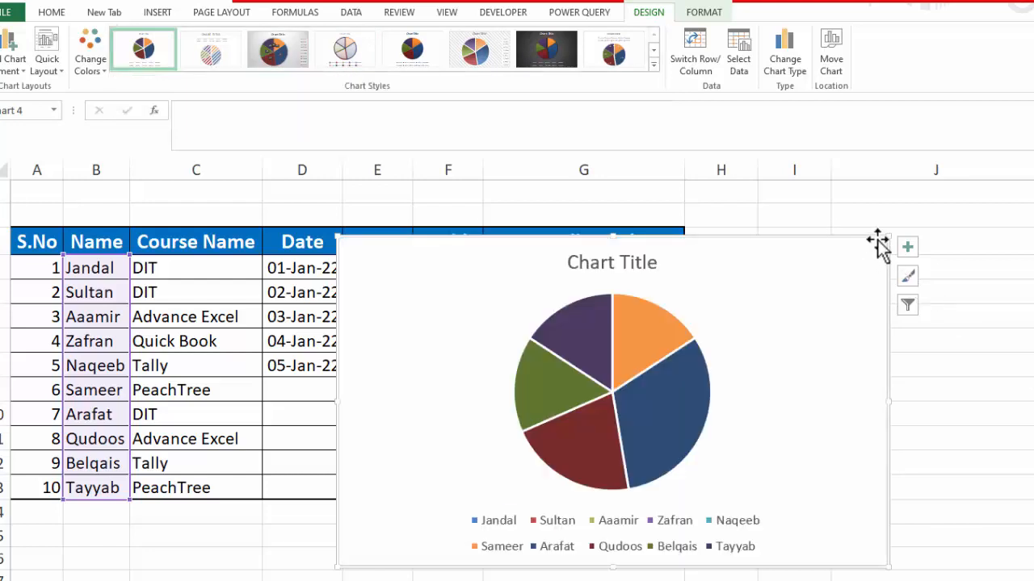
{"action": "key", "text": "Delete"}
{"action": "left_click", "coordinate": [823, 396]}
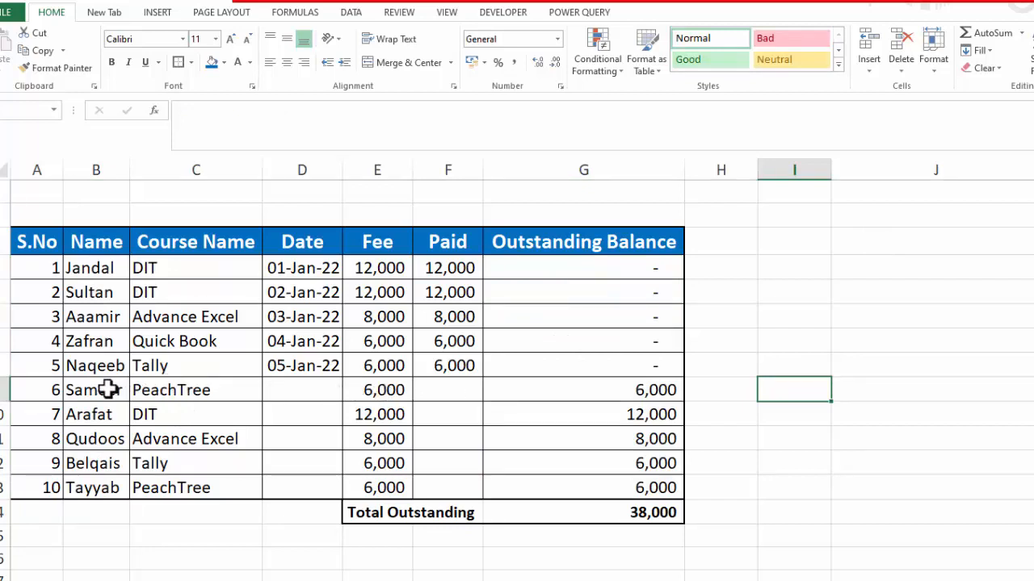
- Insert a 2-D pie chart of only the unpaid students, using names B9:B13 and outstanding balances G9:G13
{"action": "left_click_drag", "start_coordinate": [109, 390], "coordinate": [111, 474]}
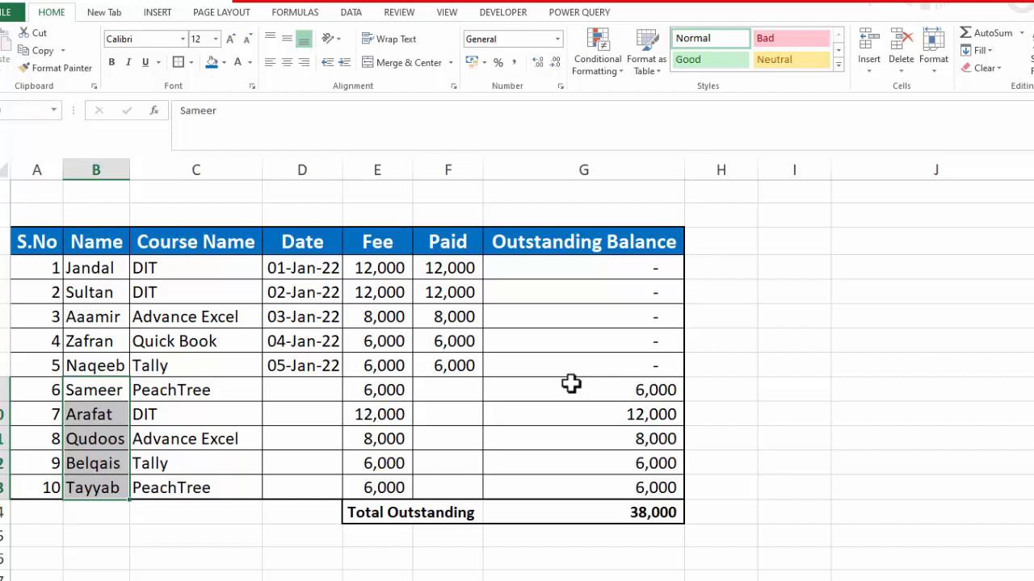
{"action": "left_click_drag", "start_coordinate": [571, 385], "coordinate": [579, 476]}
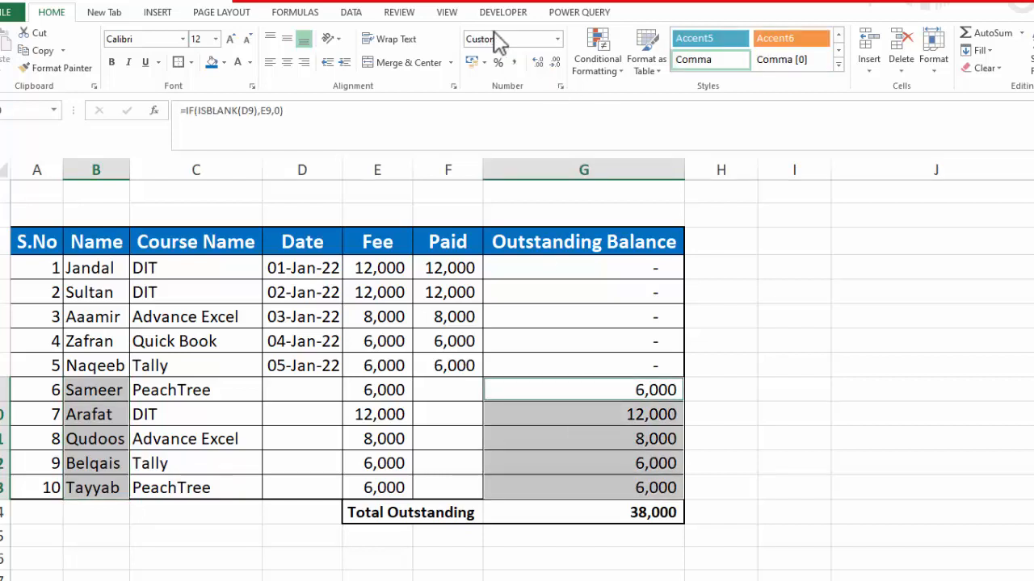
{"action": "left_click", "coordinate": [166, 12]}
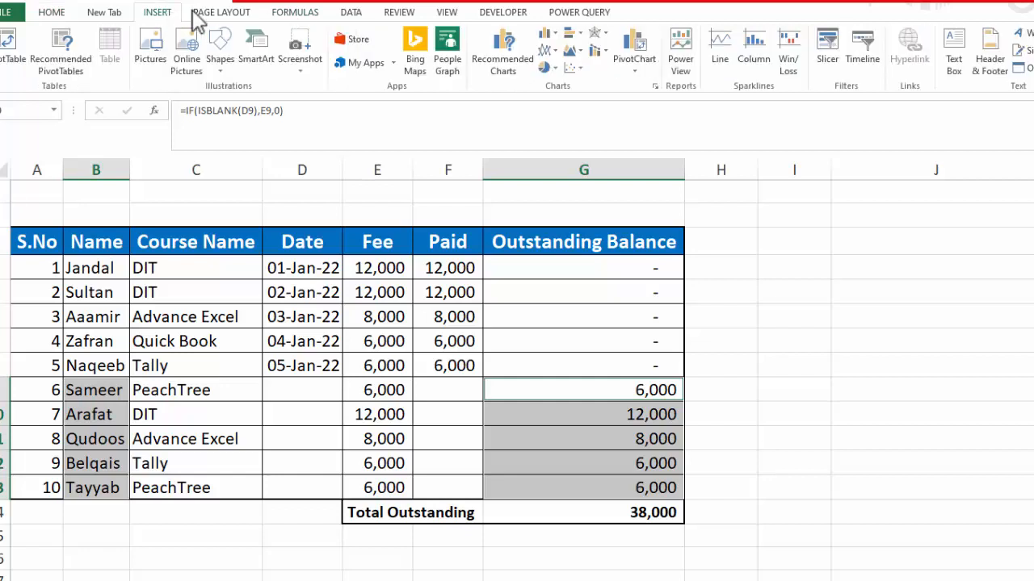
{"action": "left_click", "coordinate": [547, 67]}
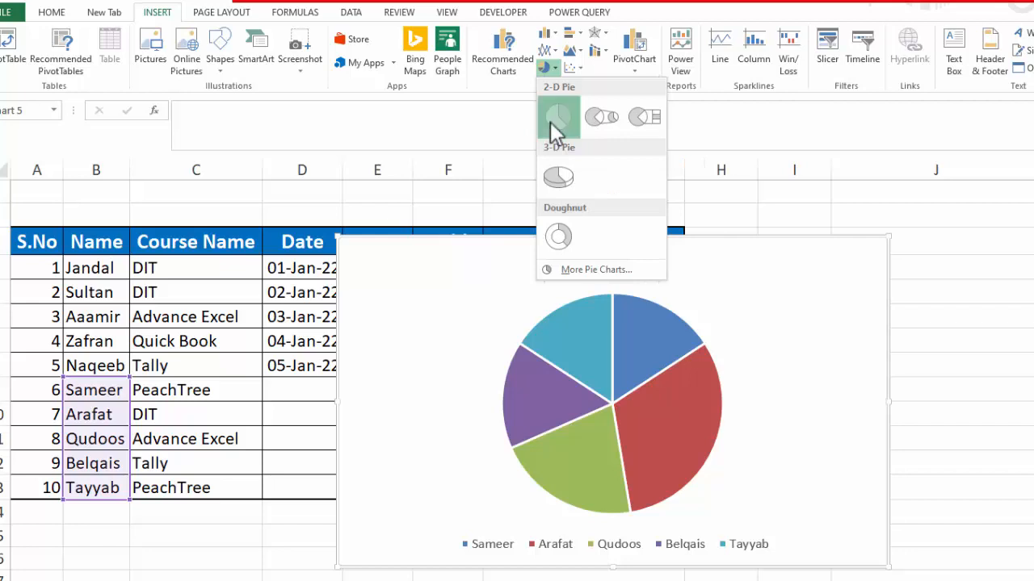
{"action": "left_click", "coordinate": [550, 122]}
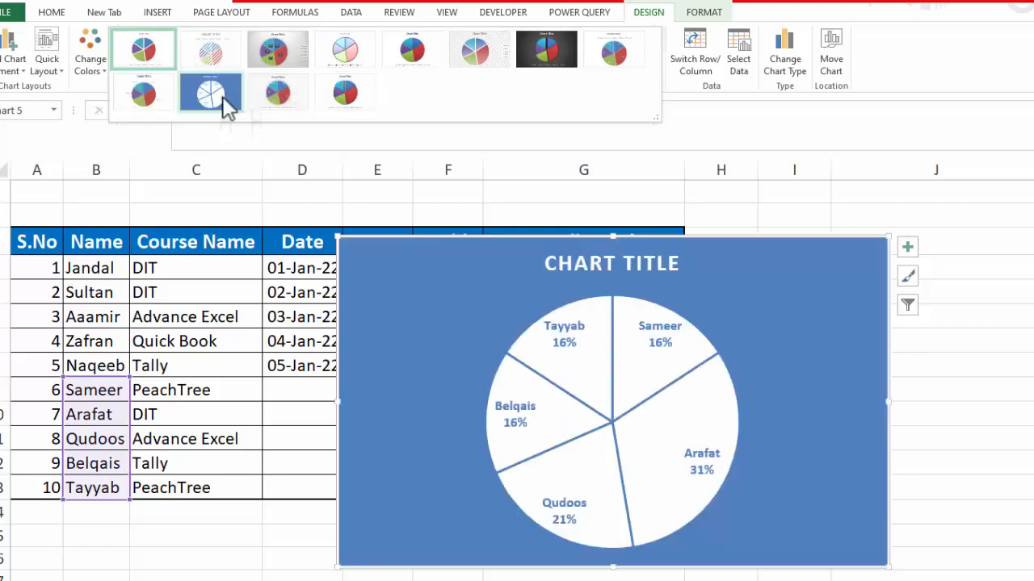
- Try the solid blue chart style and the style with colored outside labels on the unpaid students' pie, and delete the chart
{"action": "left_click", "coordinate": [222, 96]}
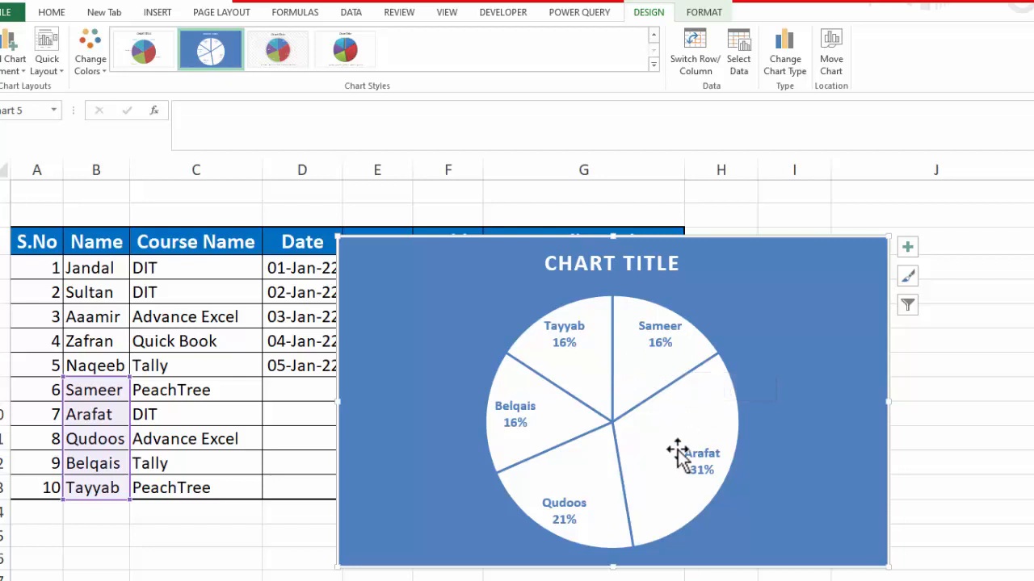
{"action": "left_click", "coordinate": [162, 59]}
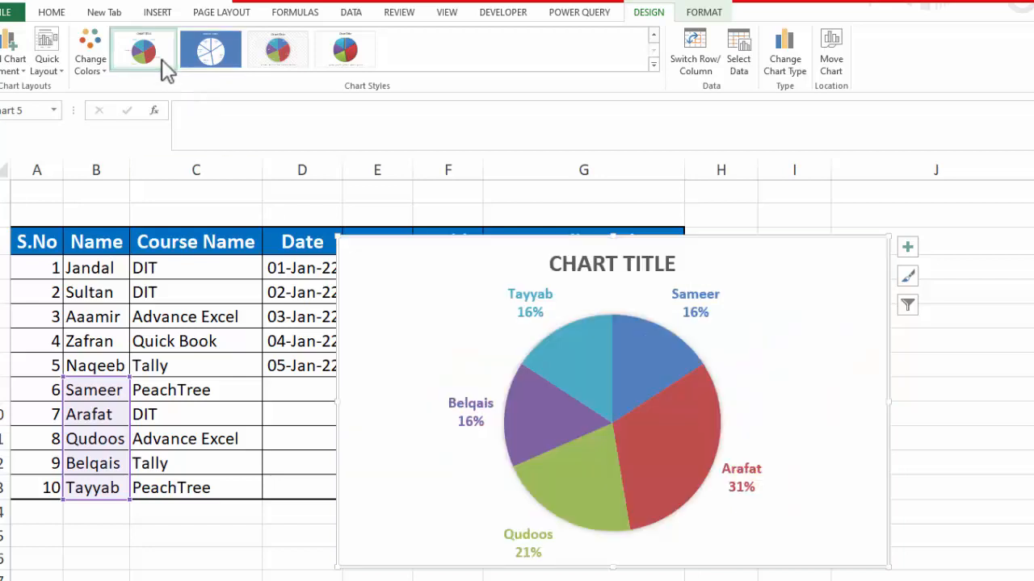
{"action": "key", "text": "Delete"}
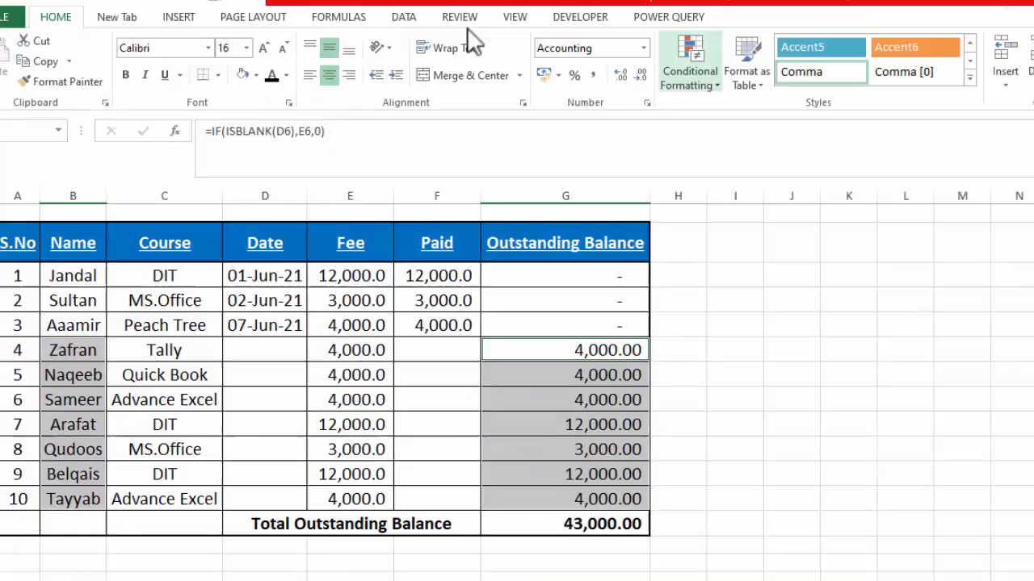
- In the report with a Total Outstanding Balance row, insert a 2-D pie chart of names and outstanding balances for S.No 4 to 10
{"action": "left_click", "coordinate": [187, 17]}
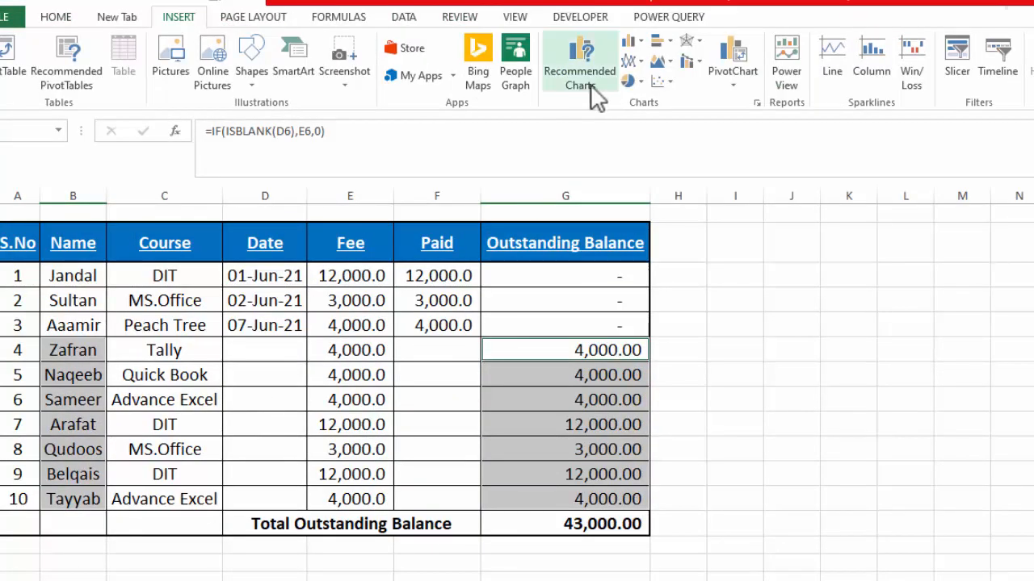
{"action": "left_click", "coordinate": [642, 82]}
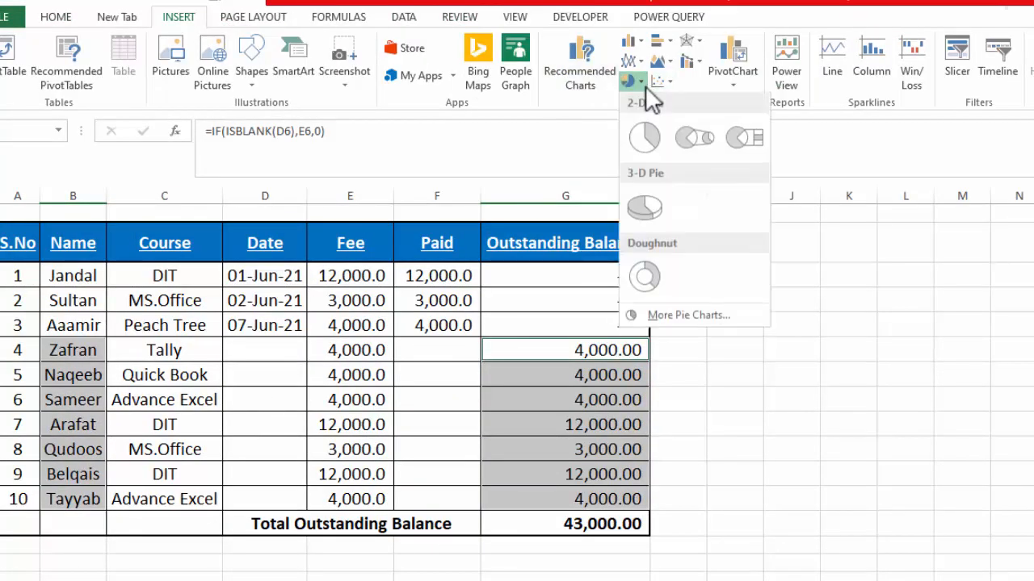
{"action": "left_click", "coordinate": [645, 146]}
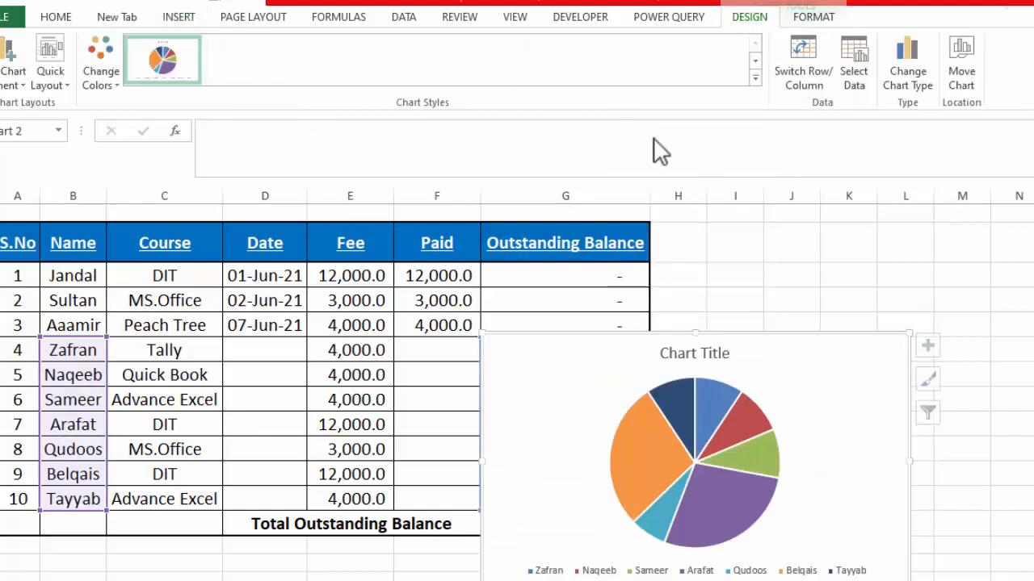
- Apply the light textured chart style with percentage labels inside the slices and place the pie chart beside the Outstanding Balance column
{"action": "left_click", "coordinate": [754, 78]}
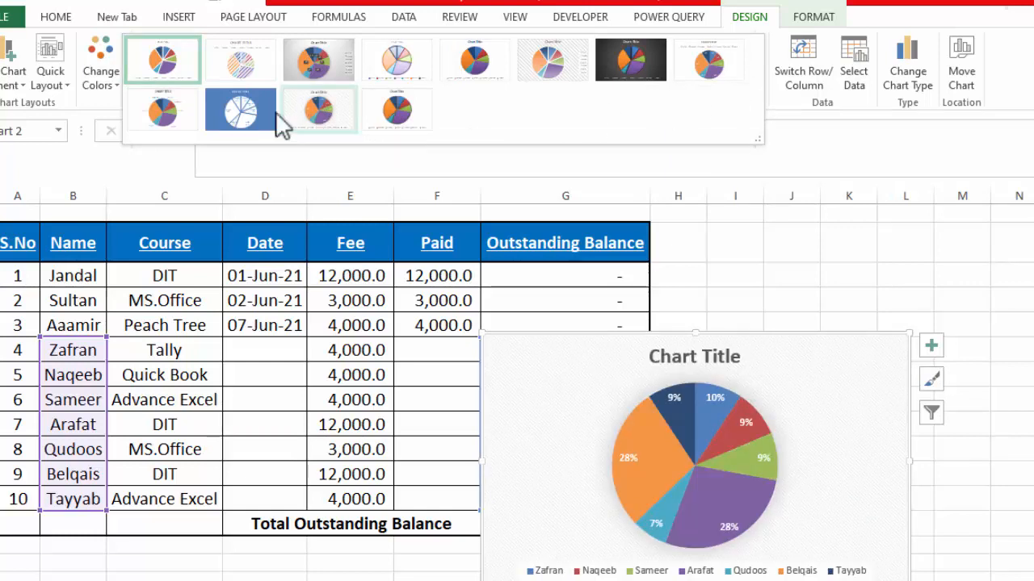
{"action": "left_click", "coordinate": [322, 119]}
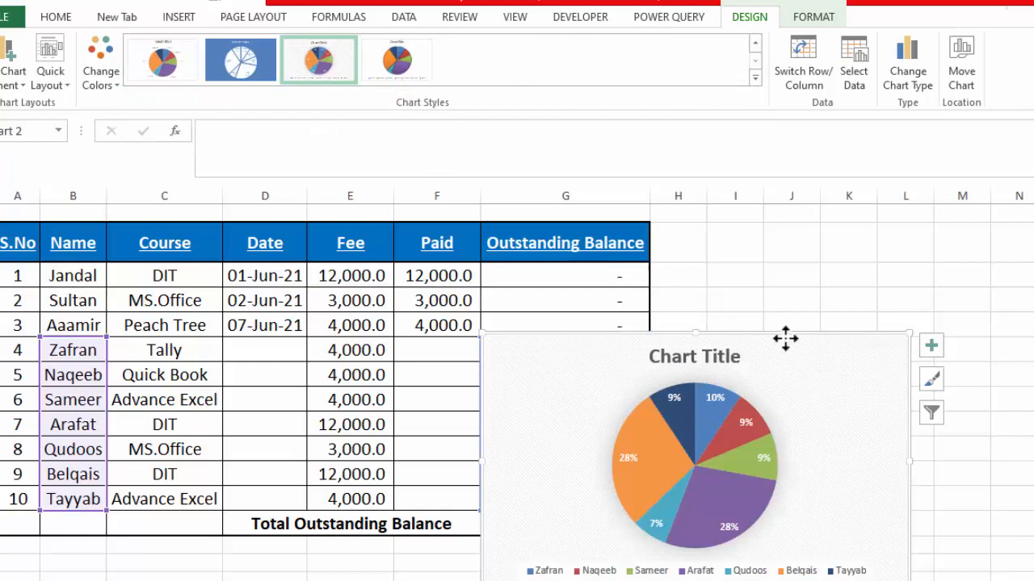
{"action": "left_click_drag", "start_coordinate": [785, 339], "coordinate": [958, 235]}
{"action": "left_click_drag", "start_coordinate": [961, 233], "coordinate": [952, 233]}
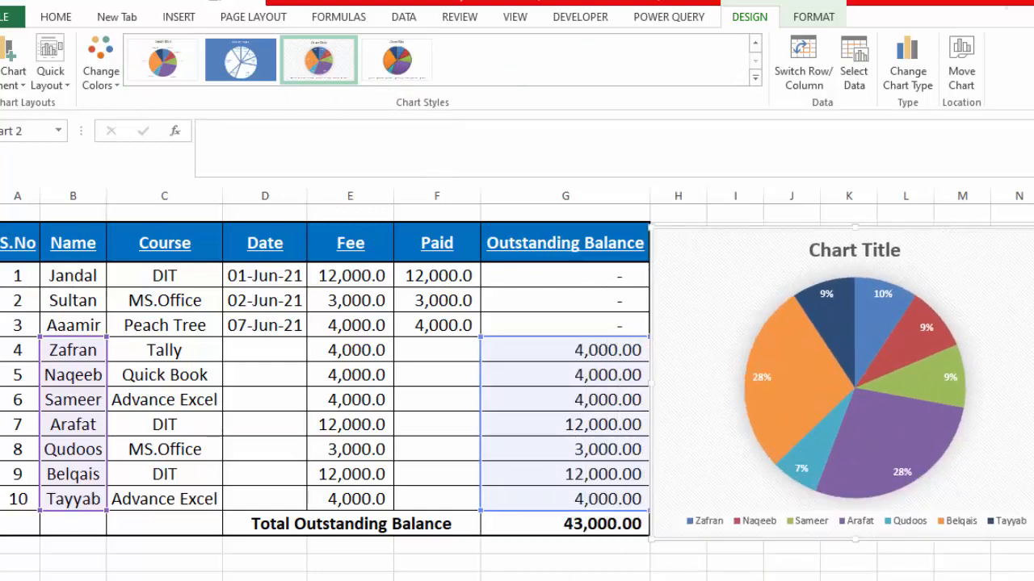
- Replace the pie chart's placeholder title with "Outstanding Balance in %"
{"action": "left_click", "coordinate": [848, 251]}
{"action": "left_click", "coordinate": [849, 251]}
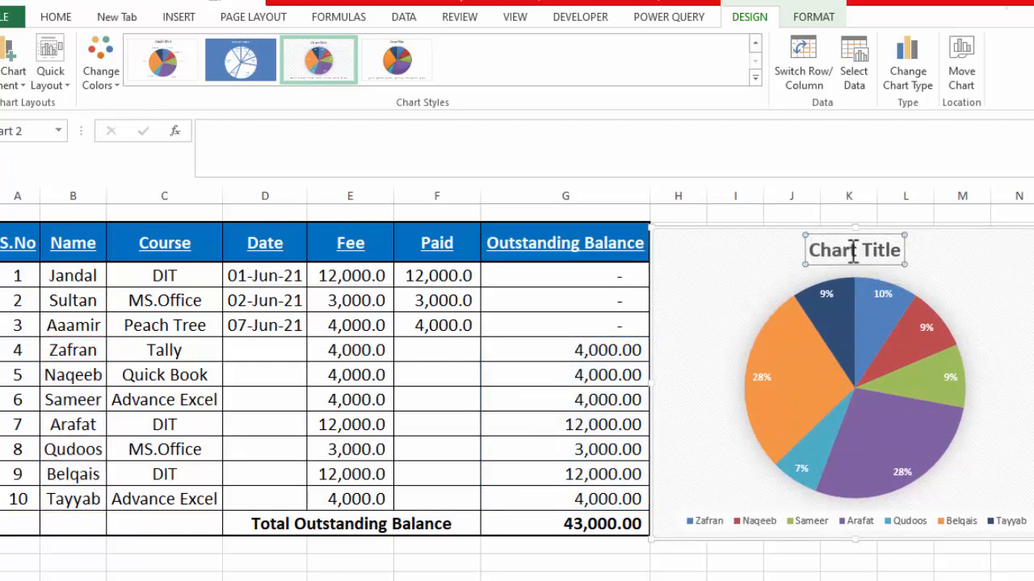
{"action": "left_click_drag", "start_coordinate": [901, 250], "coordinate": [814, 249]}
{"action": "type", "text": "A/c"}
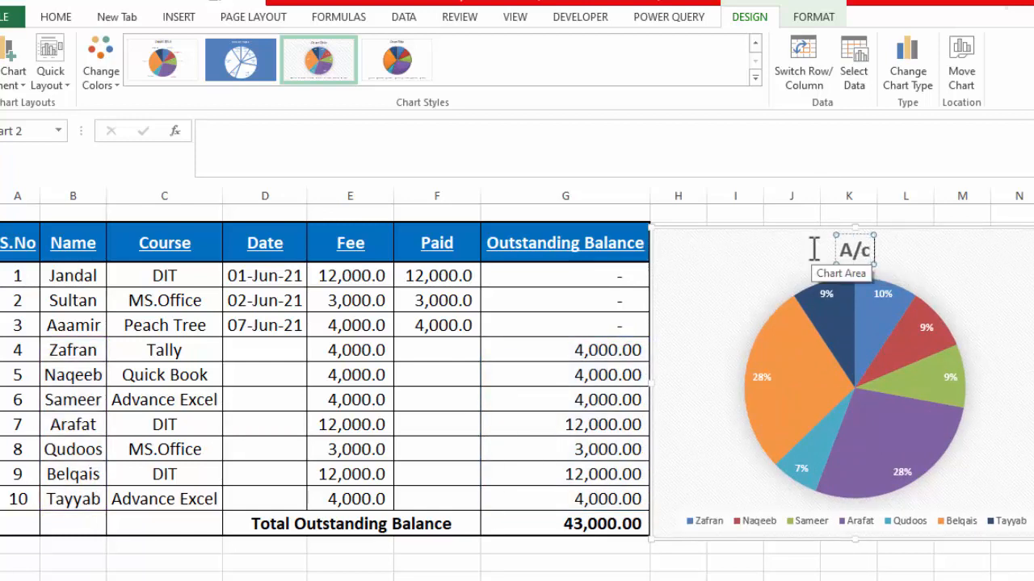
{"action": "type", "text": " Rece"}
{"action": "key", "text": "BackSpace"}
{"action": "key", "text": "BackSpace"}
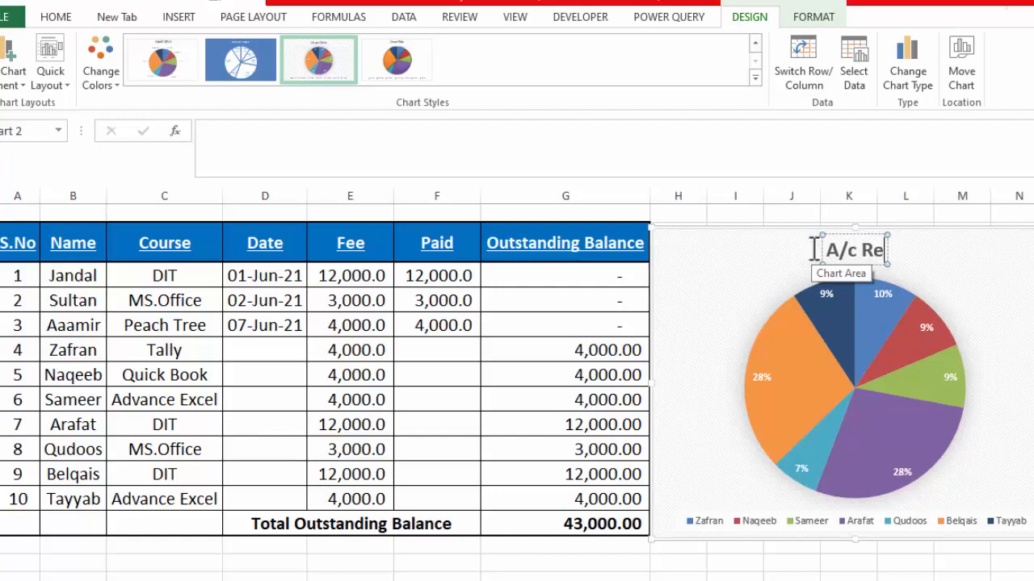
{"action": "key", "text": "BackSpace"}
{"action": "key", "text": "BackSpace"}
{"action": "key", "text": "BackSpace"}
{"action": "key", "text": "BackSpace"}
{"action": "key", "text": "BackSpace"}
{"action": "key", "text": "BackSpace"}
{"action": "type", "text": "Outstanding"}
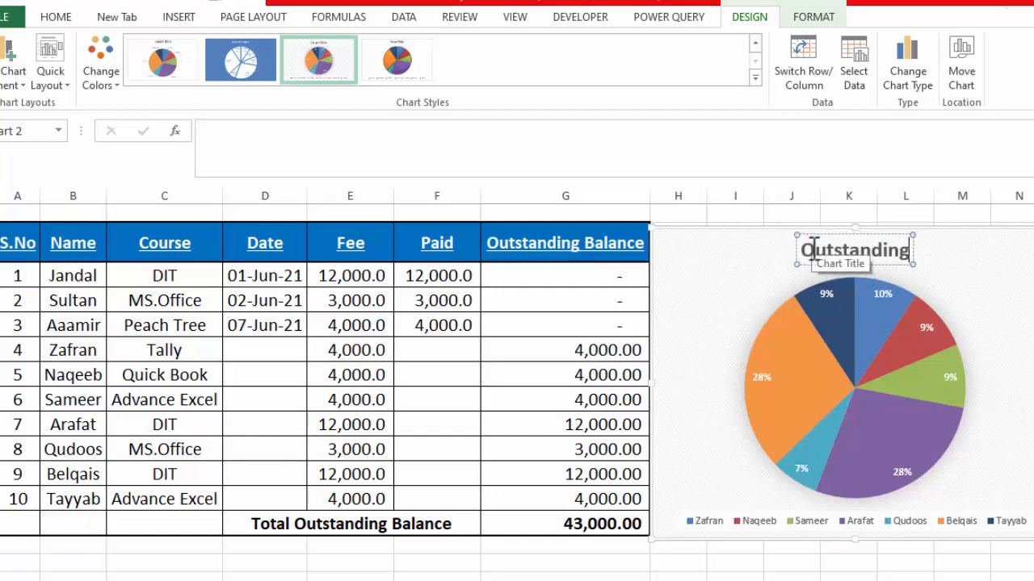
{"action": "type", "text": " B"}
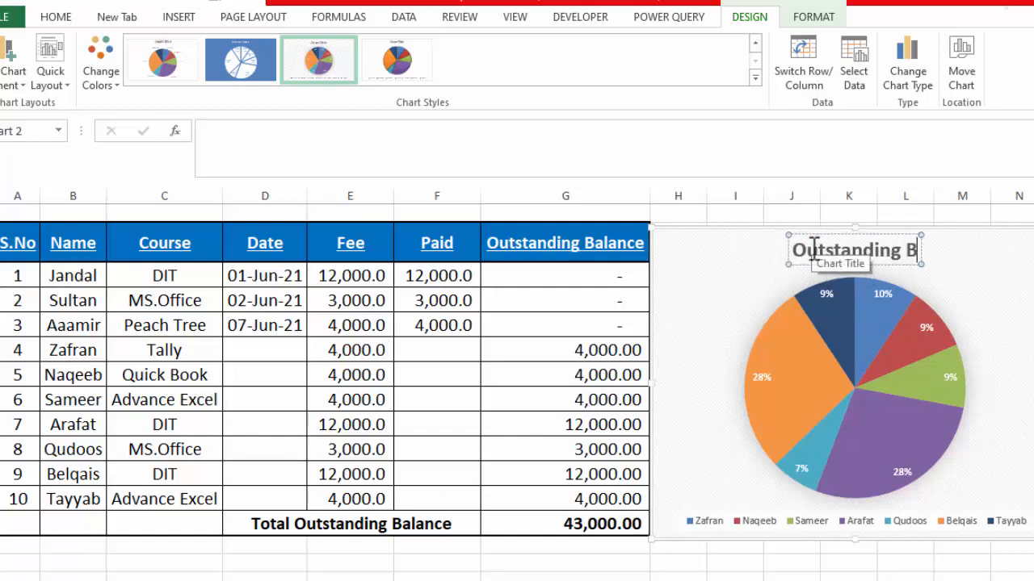
{"action": "type", "text": "alance in"}
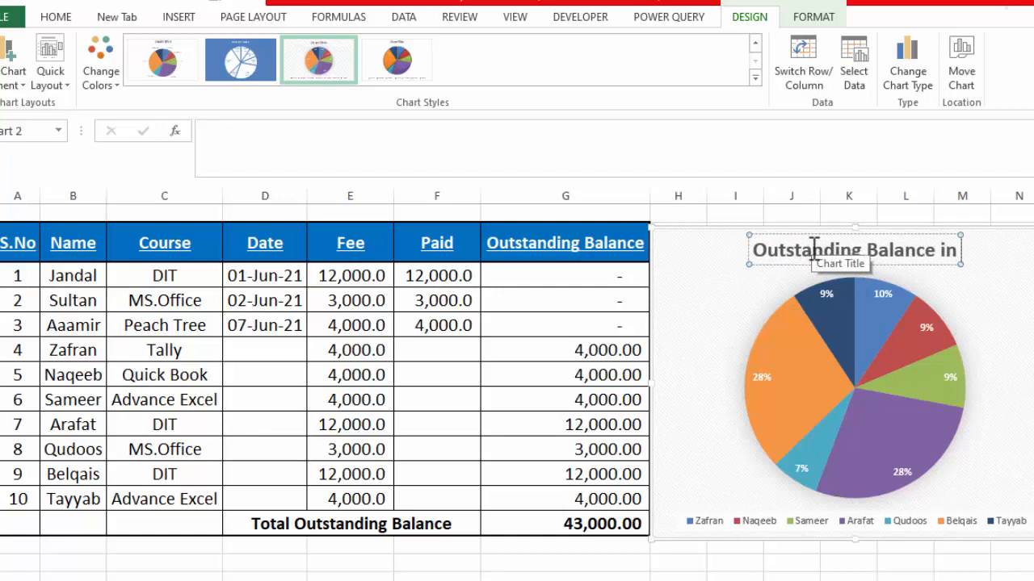
{"action": "type", "text": " %"}
{"action": "left_click", "coordinate": [1028, 269]}
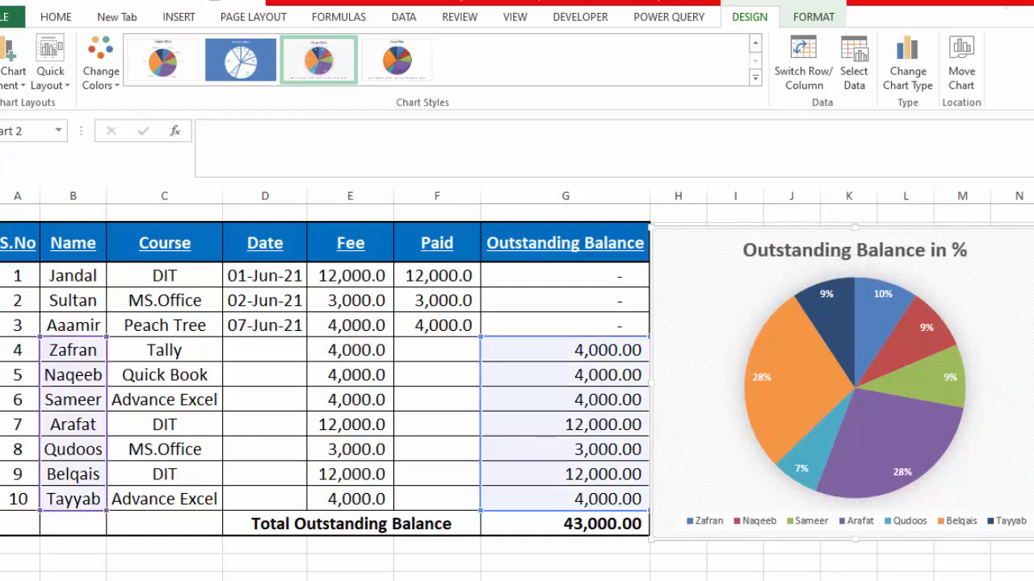
- Give the pie chart title a blue decorative text style and view the chart's filter options
{"action": "left_click", "coordinate": [895, 240]}
{"action": "left_click", "coordinate": [1032, 297]}
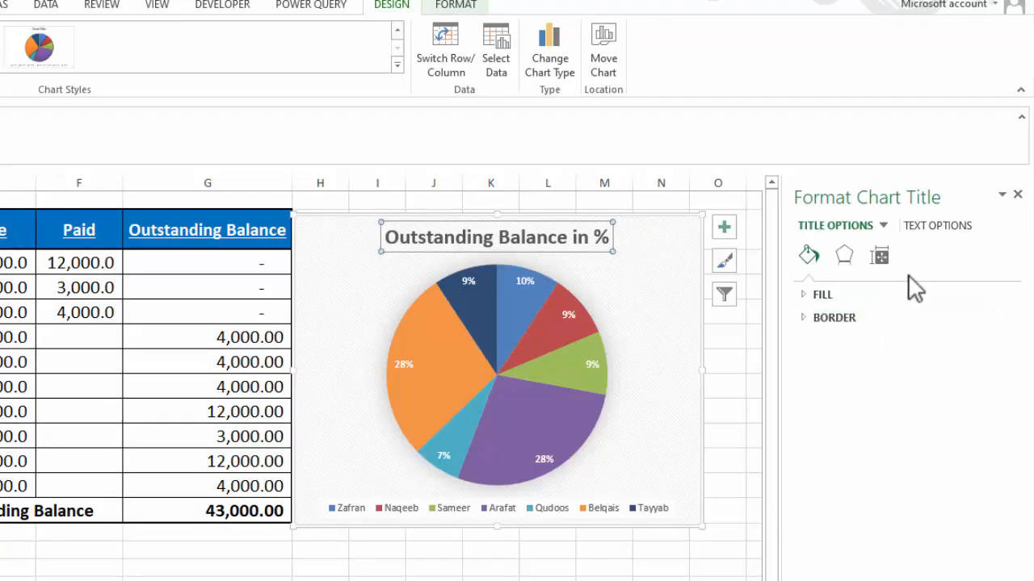
{"action": "left_click", "coordinate": [933, 226]}
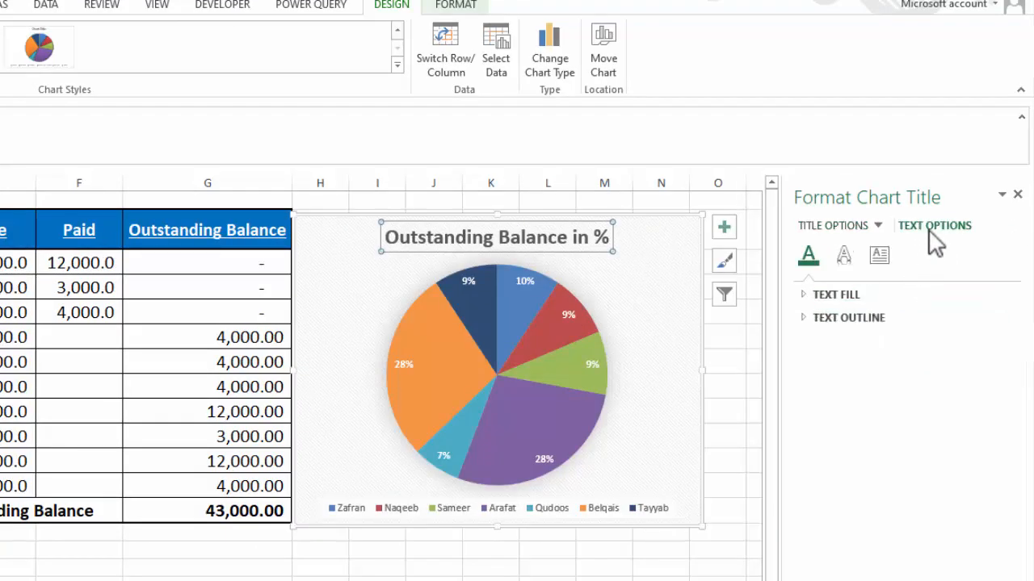
{"action": "left_click", "coordinate": [856, 294]}
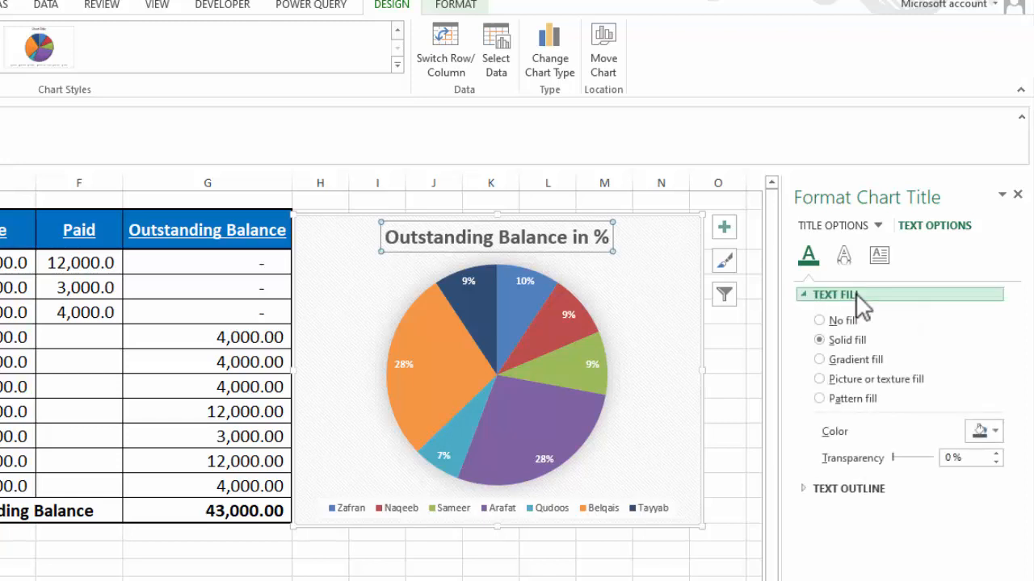
{"action": "left_click", "coordinate": [724, 294]}
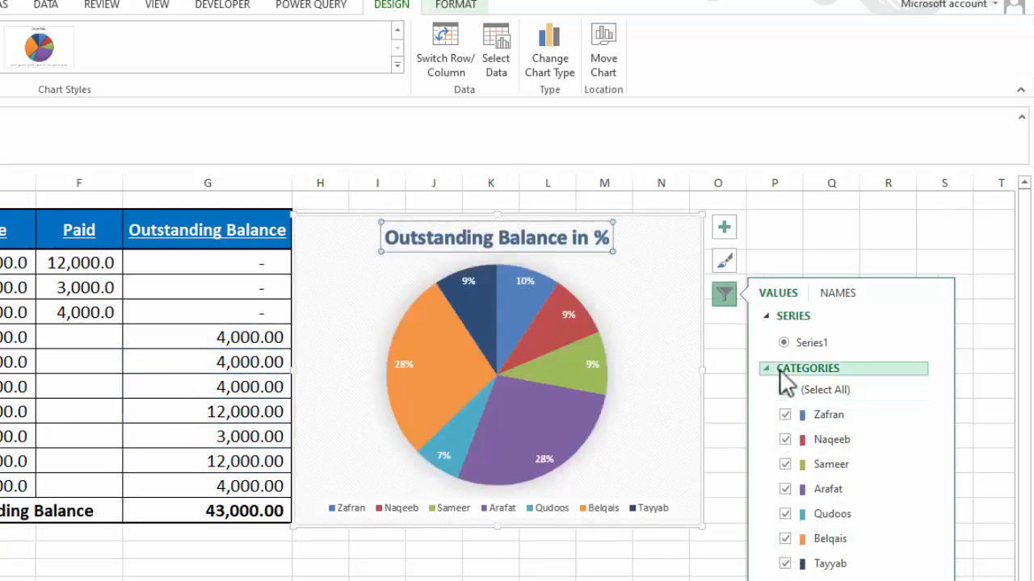
{"action": "left_click", "coordinate": [688, 327]}
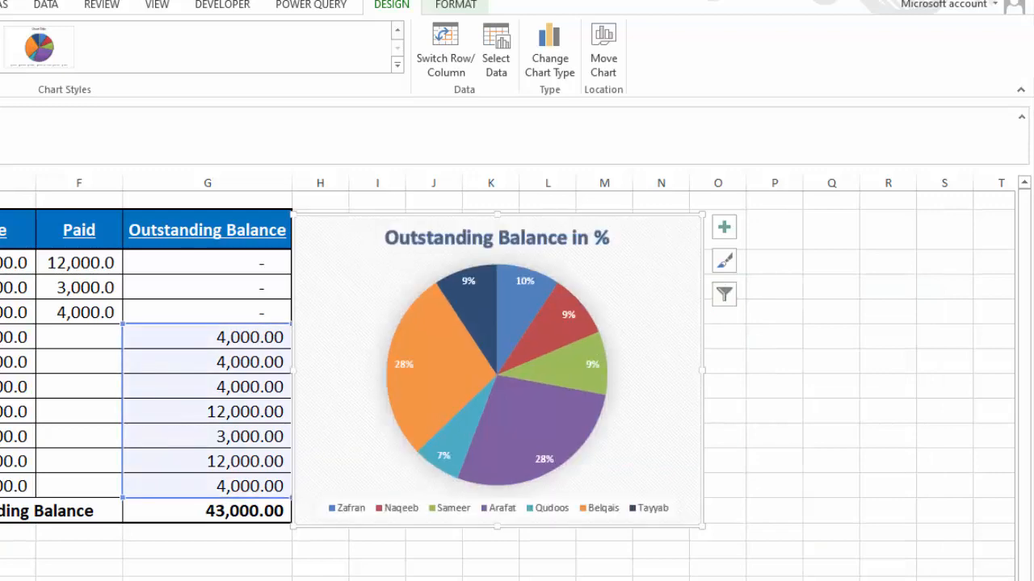
- Recolor the pie with the colorful palette starting with orange, and apply the chart style with colored name and percentage labels outside the slices
{"action": "left_click", "coordinate": [106, 66]}
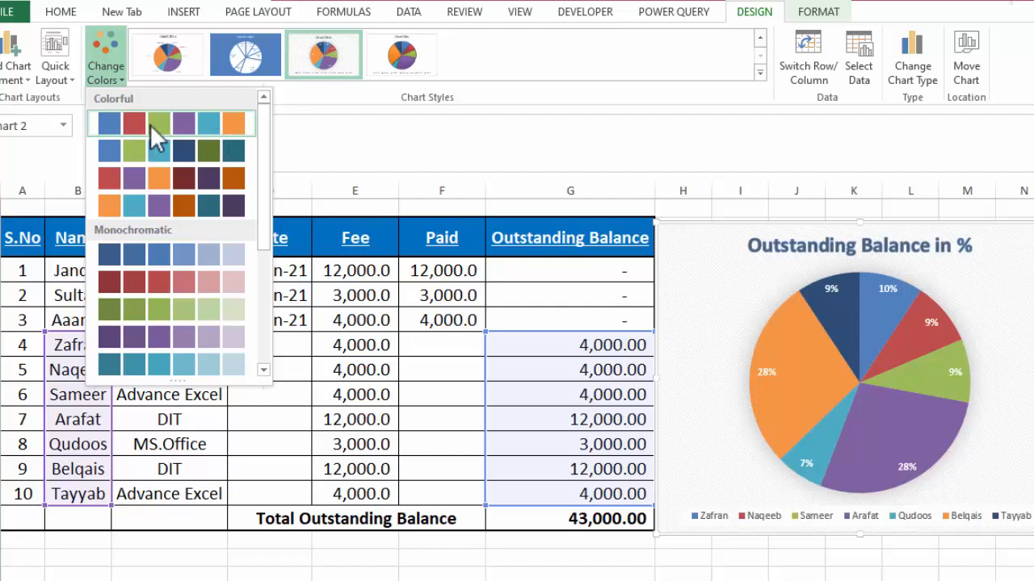
{"action": "left_click", "coordinate": [217, 194]}
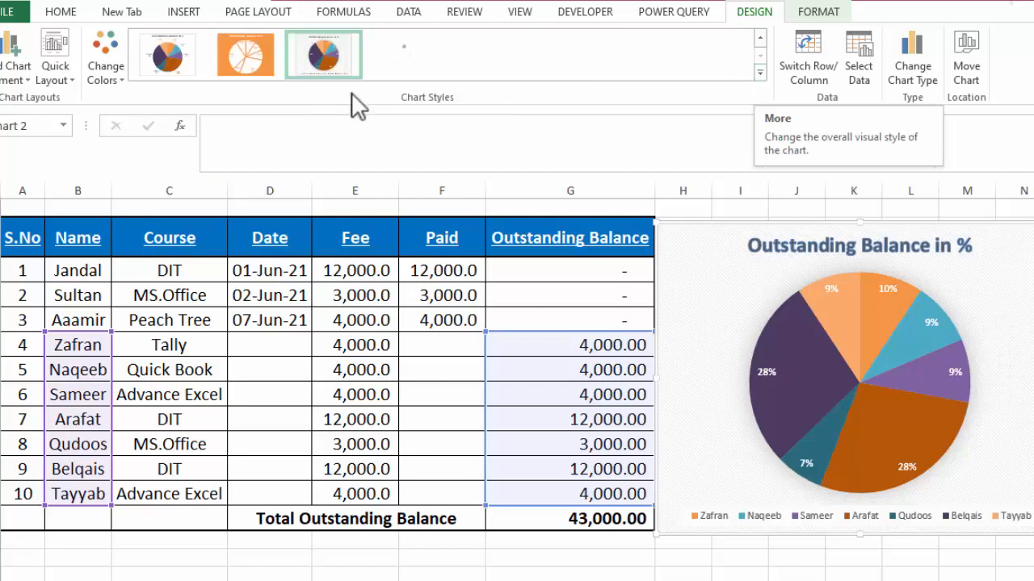
{"action": "left_click", "coordinate": [759, 73]}
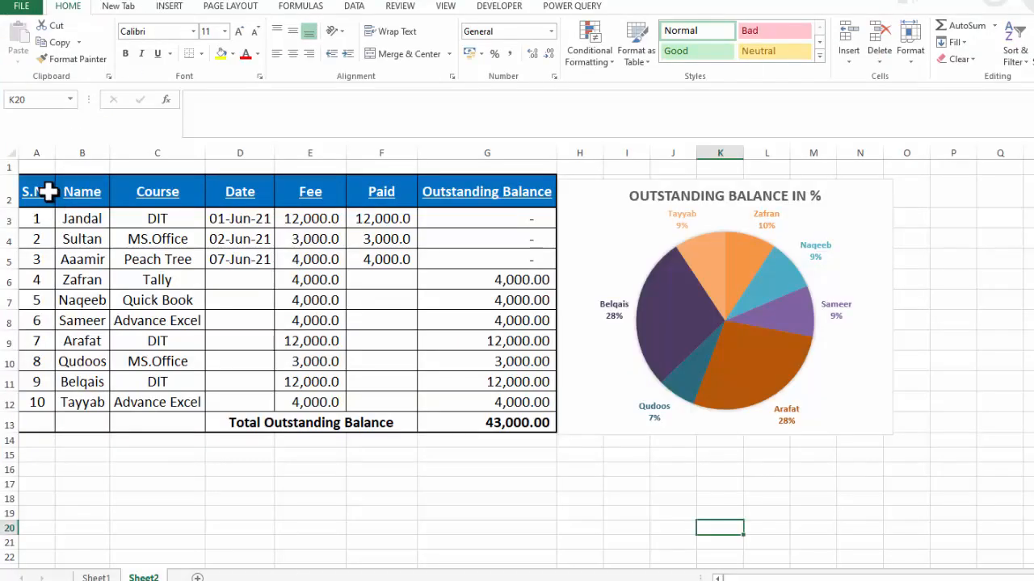
- Insert a recommended Stacked Column chart from the report range A2:G12 and move it away from the pie chart, over the table's lower rows
{"action": "left_click_drag", "start_coordinate": [46, 194], "coordinate": [81, 195]}
{"action": "left_click_drag", "start_coordinate": [234, 239], "coordinate": [449, 397]}
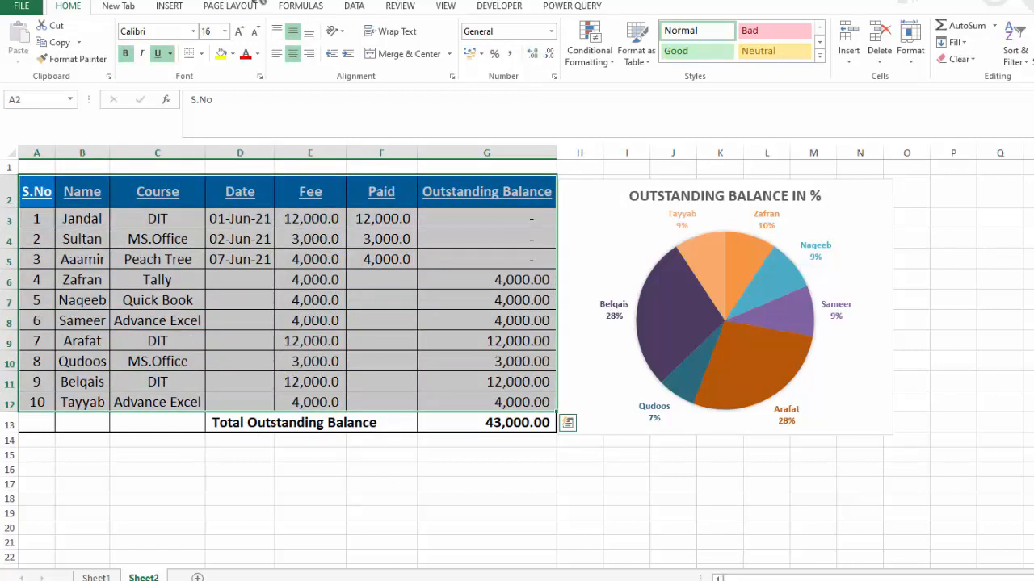
{"action": "left_click", "coordinate": [167, 8]}
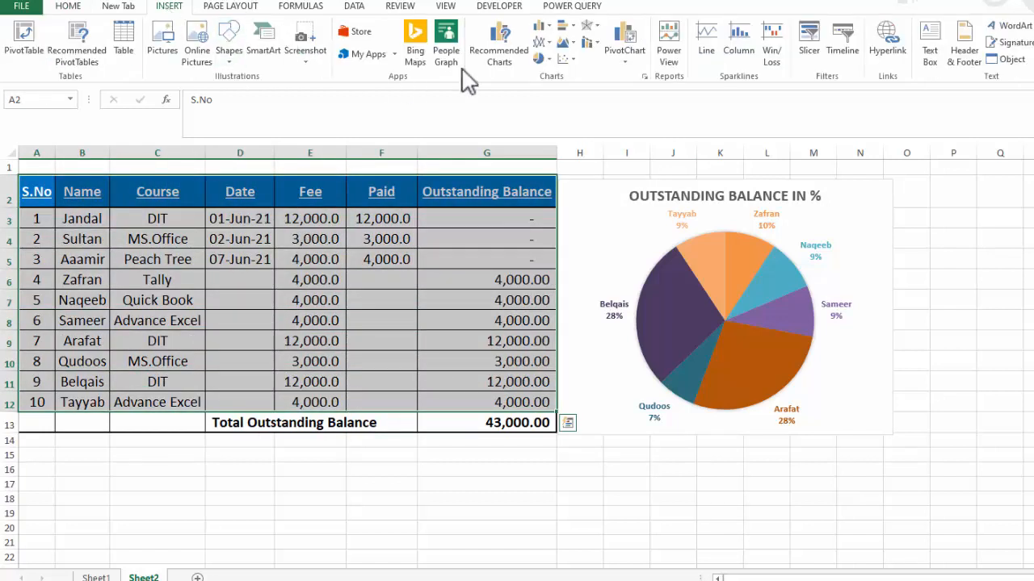
{"action": "left_click", "coordinate": [510, 70]}
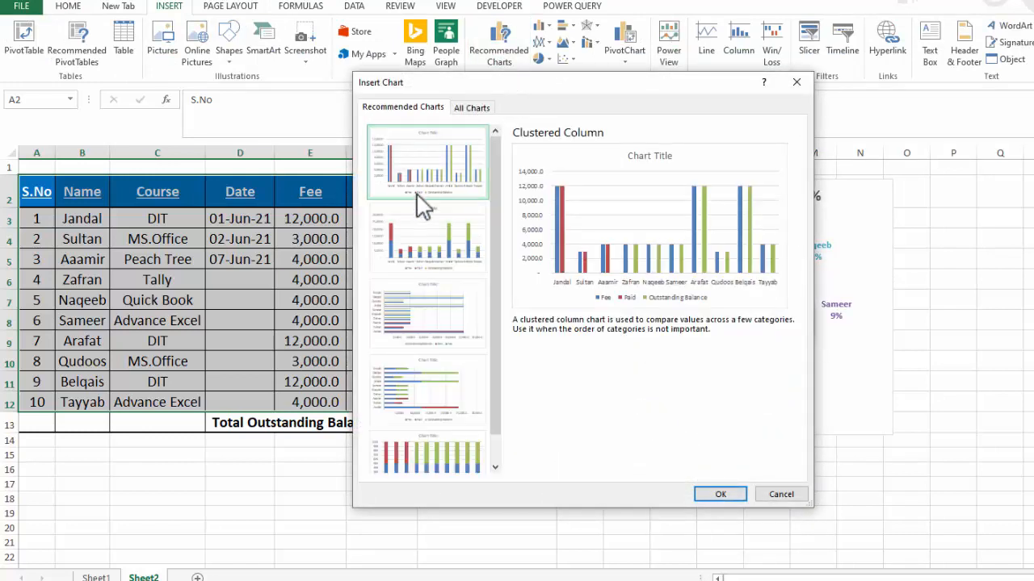
{"action": "left_click", "coordinate": [426, 258]}
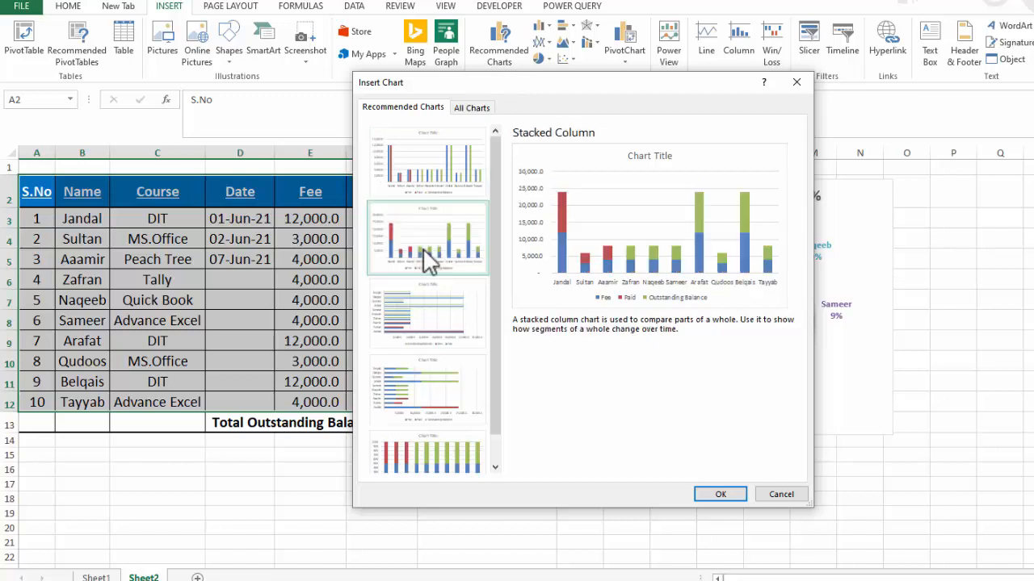
{"action": "left_click", "coordinate": [719, 496]}
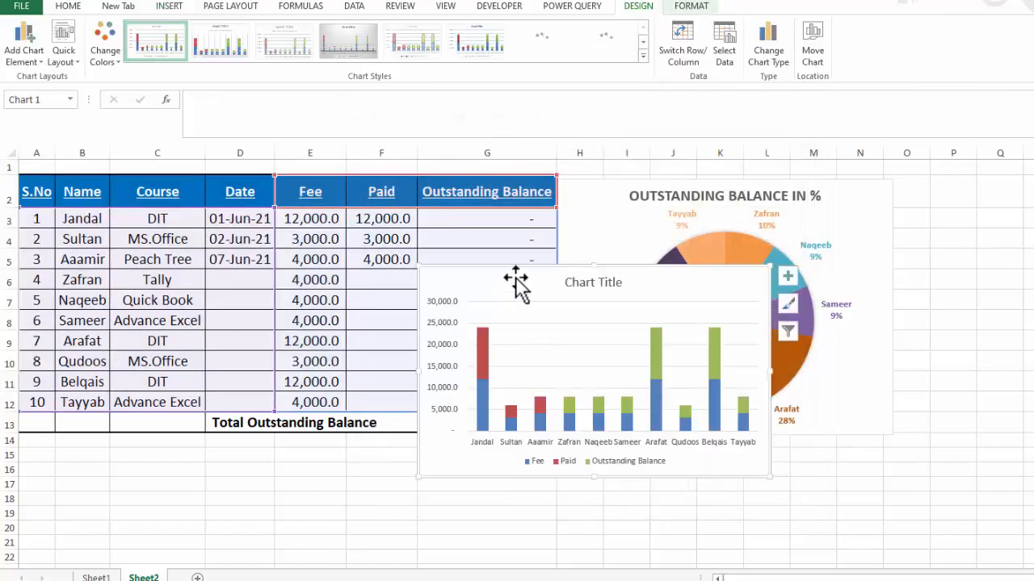
{"action": "left_click_drag", "start_coordinate": [515, 279], "coordinate": [242, 315]}
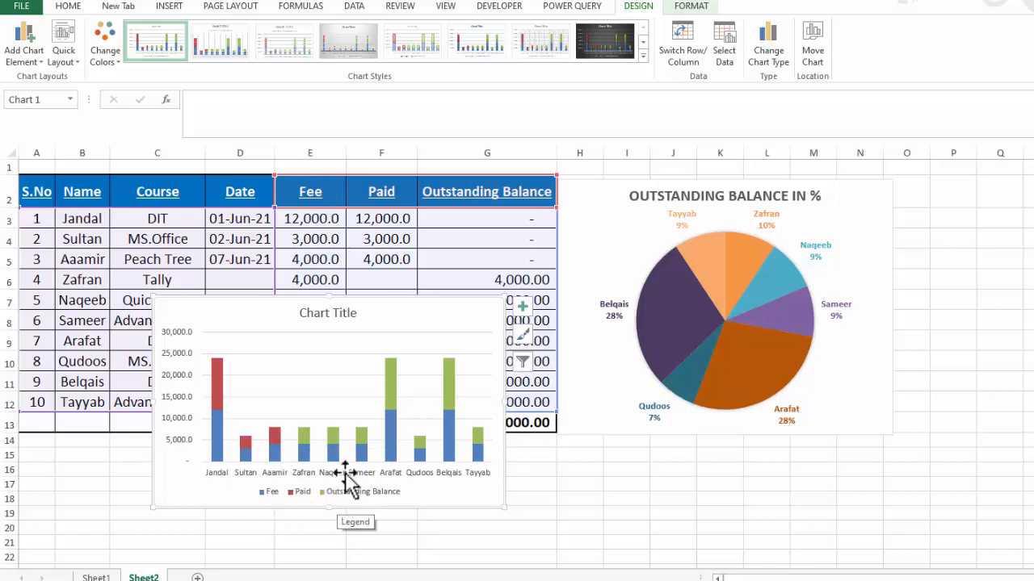
- Apply the dark chart style with glossy columns to the stacked column chart and title it "A/c Receivable"
{"action": "left_click", "coordinate": [595, 56]}
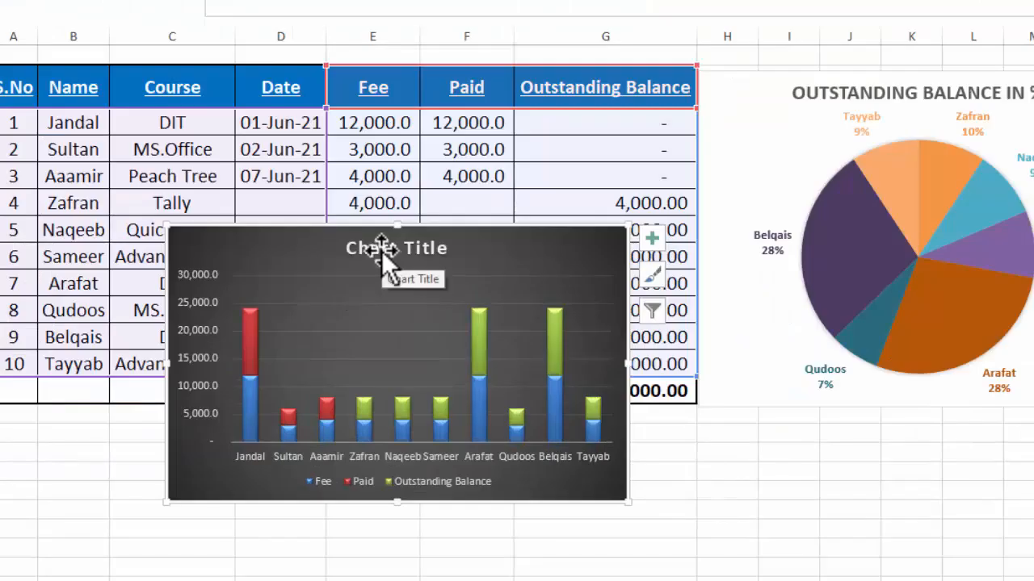
{"action": "left_click", "coordinate": [382, 248]}
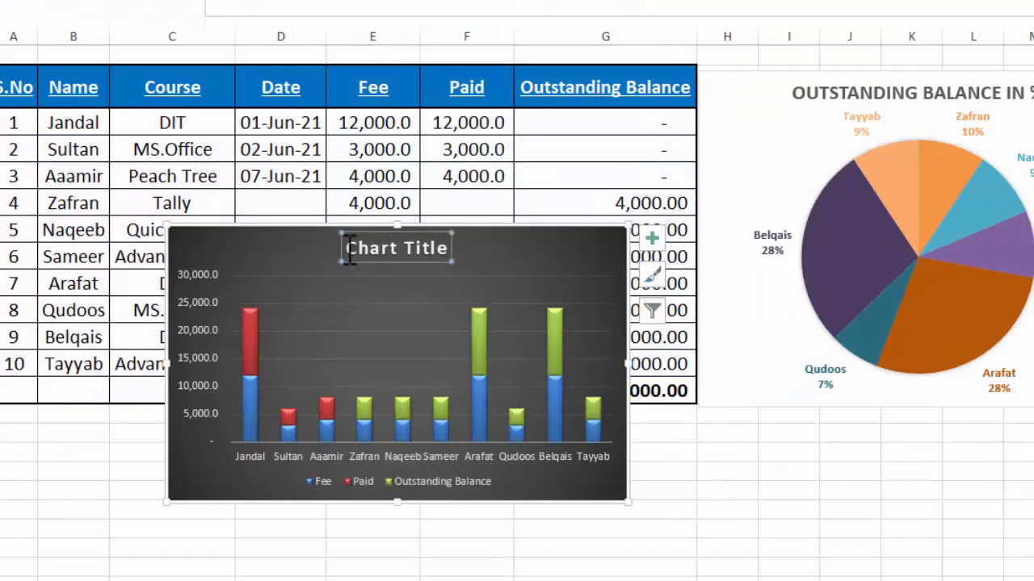
{"action": "left_click_drag", "start_coordinate": [347, 251], "coordinate": [500, 239]}
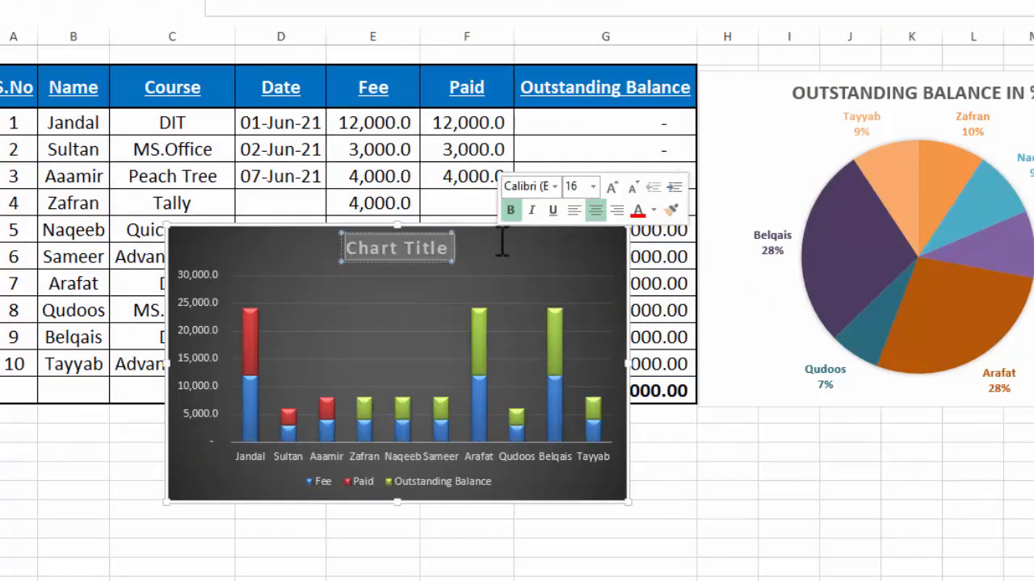
{"action": "type", "text": "A/c"}
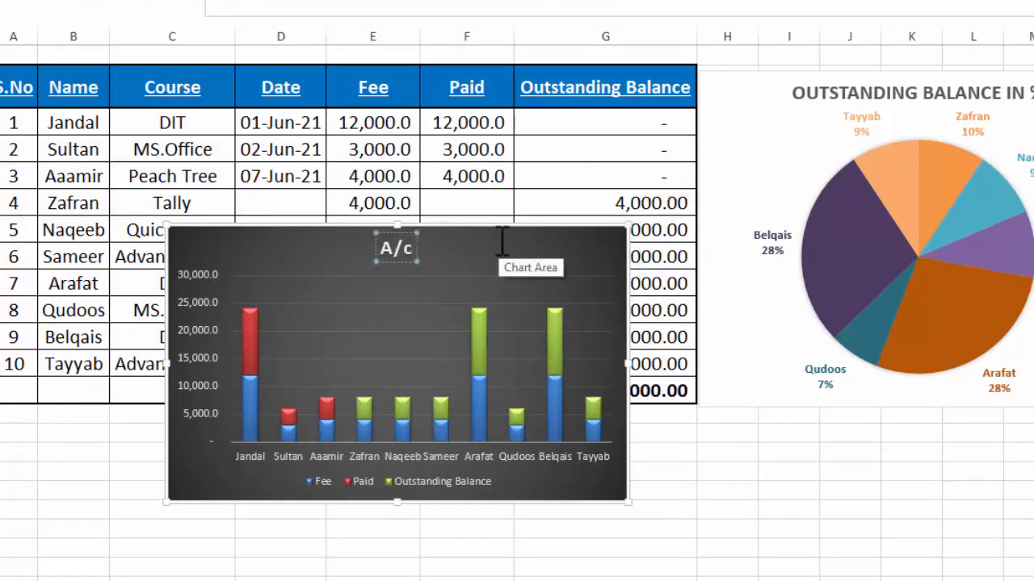
{"action": "type", "text": " Recei"}
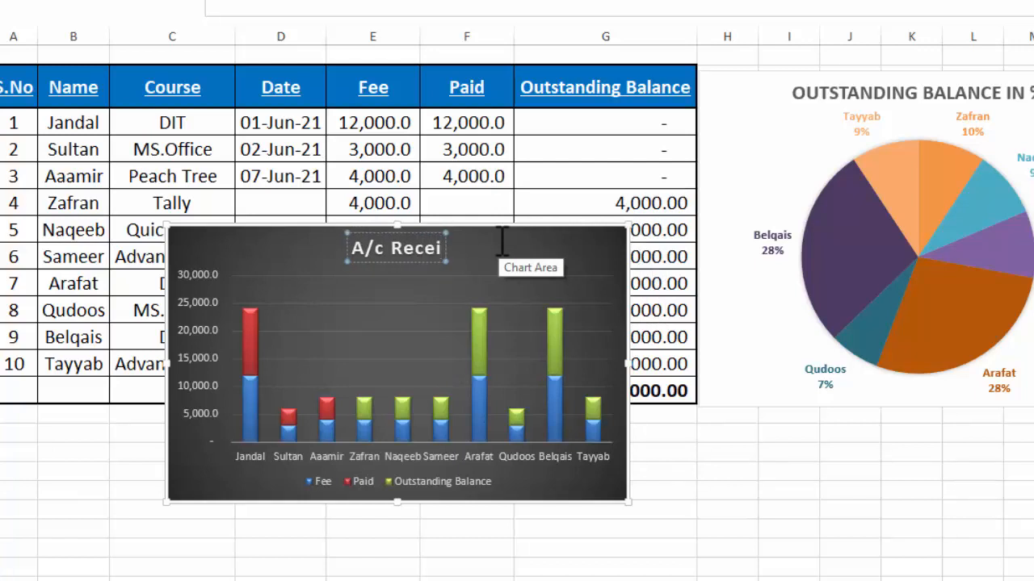
{"action": "type", "text": "vable"}
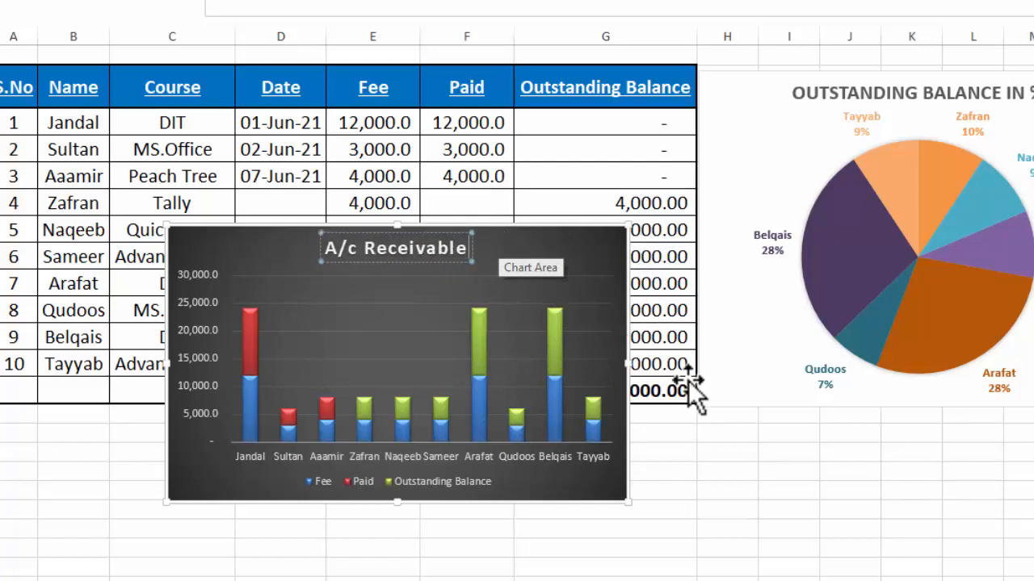
{"action": "left_click", "coordinate": [714, 434]}
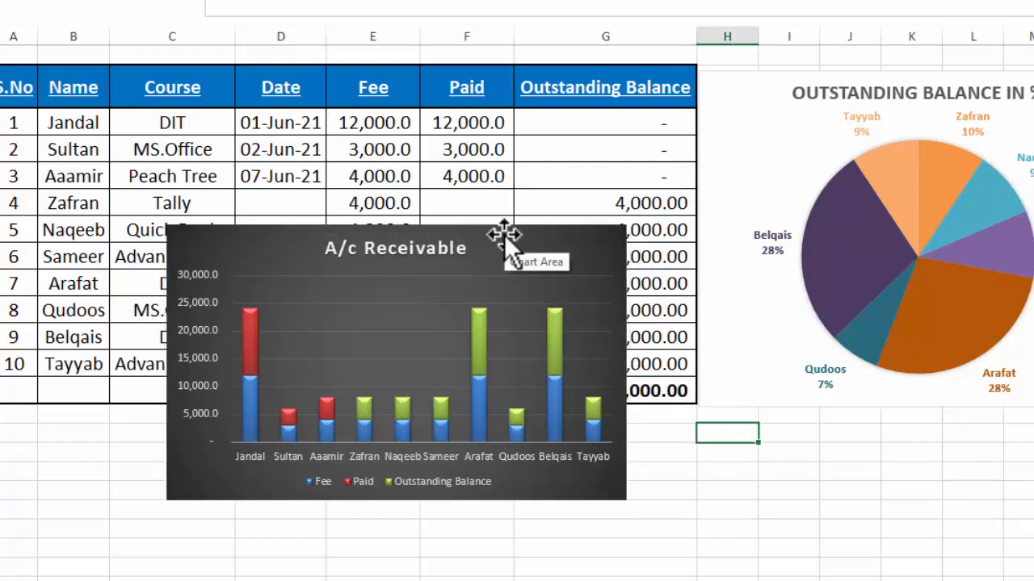
{"action": "left_click_drag", "start_coordinate": [504, 234], "coordinate": [891, 70]}
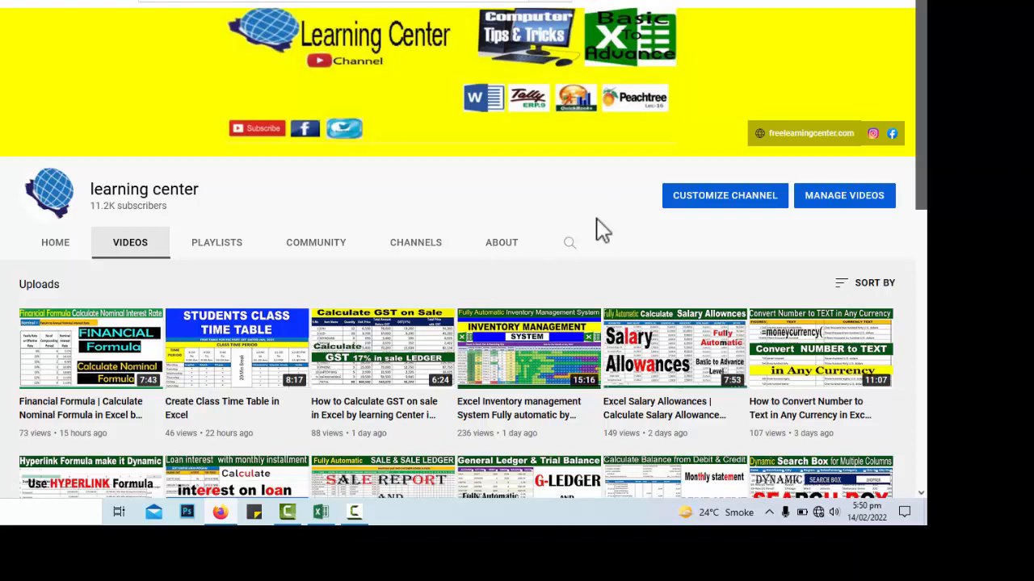
{"action": "left_click", "coordinate": [354, 512]}
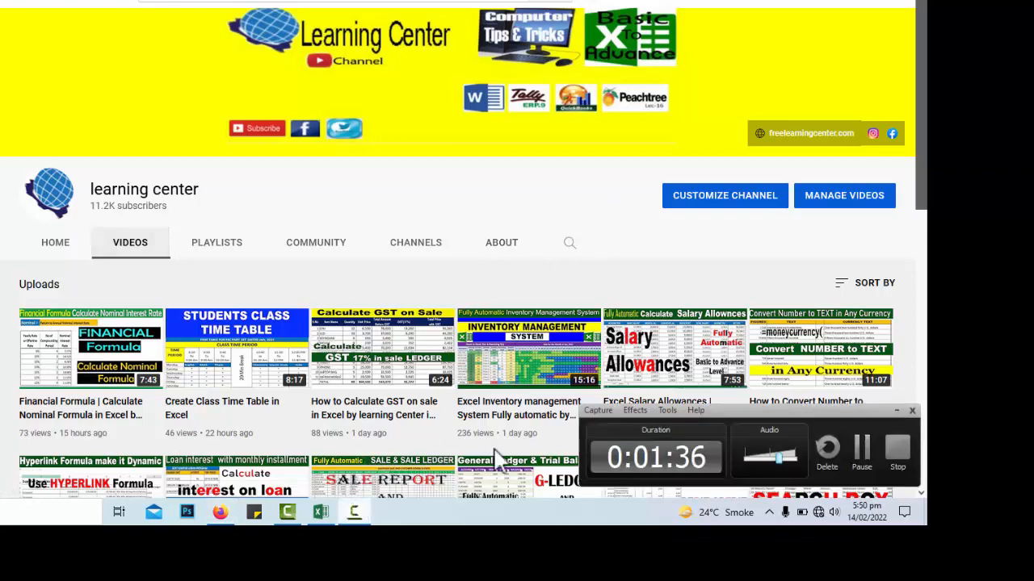